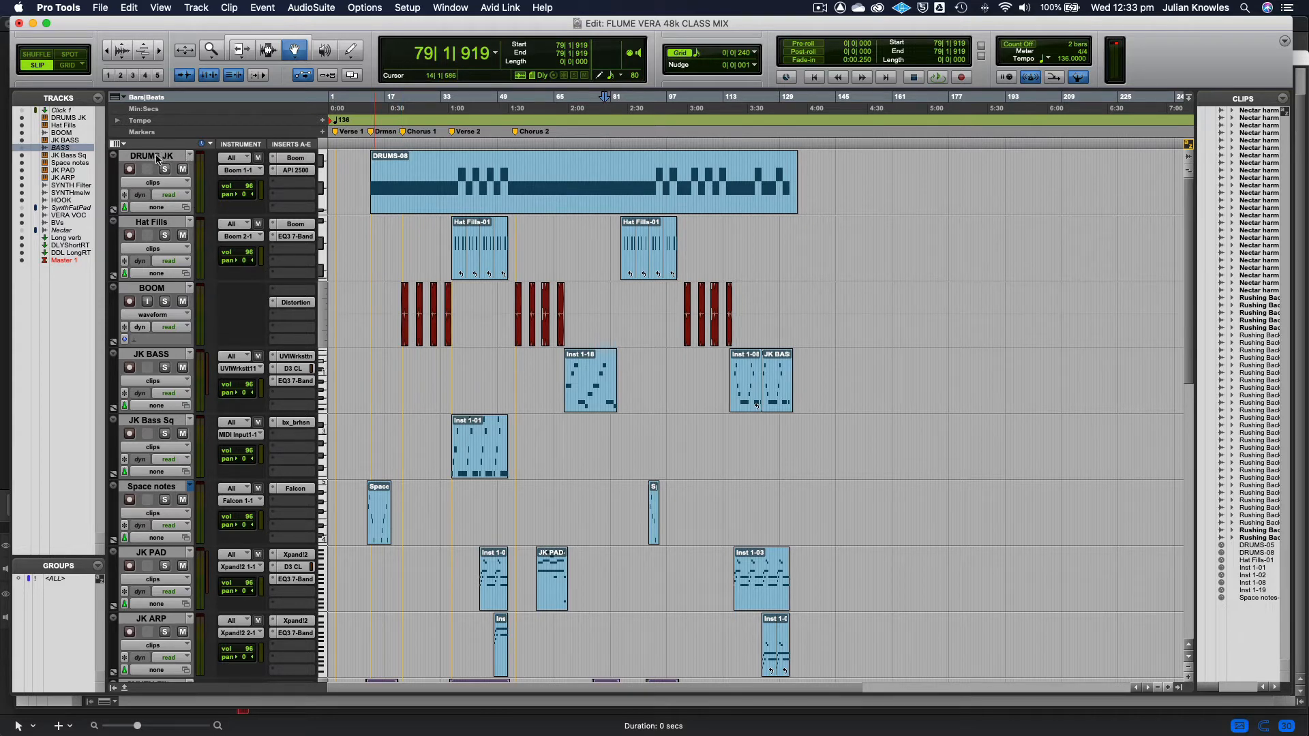
# - Open and close the Boom drum machine on the DRUMS JK and Hat Fills tracks to inspect each one
pyautogui.click(297, 158)
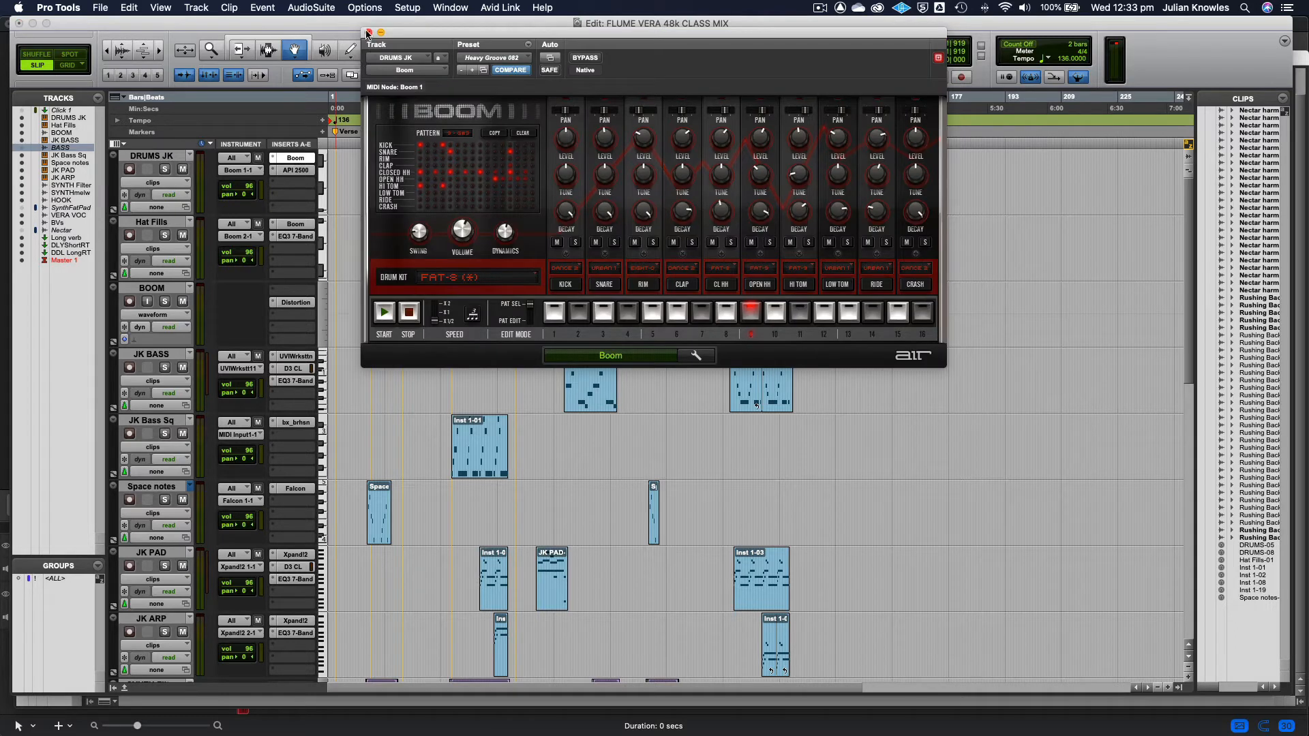
pyautogui.click(369, 32)
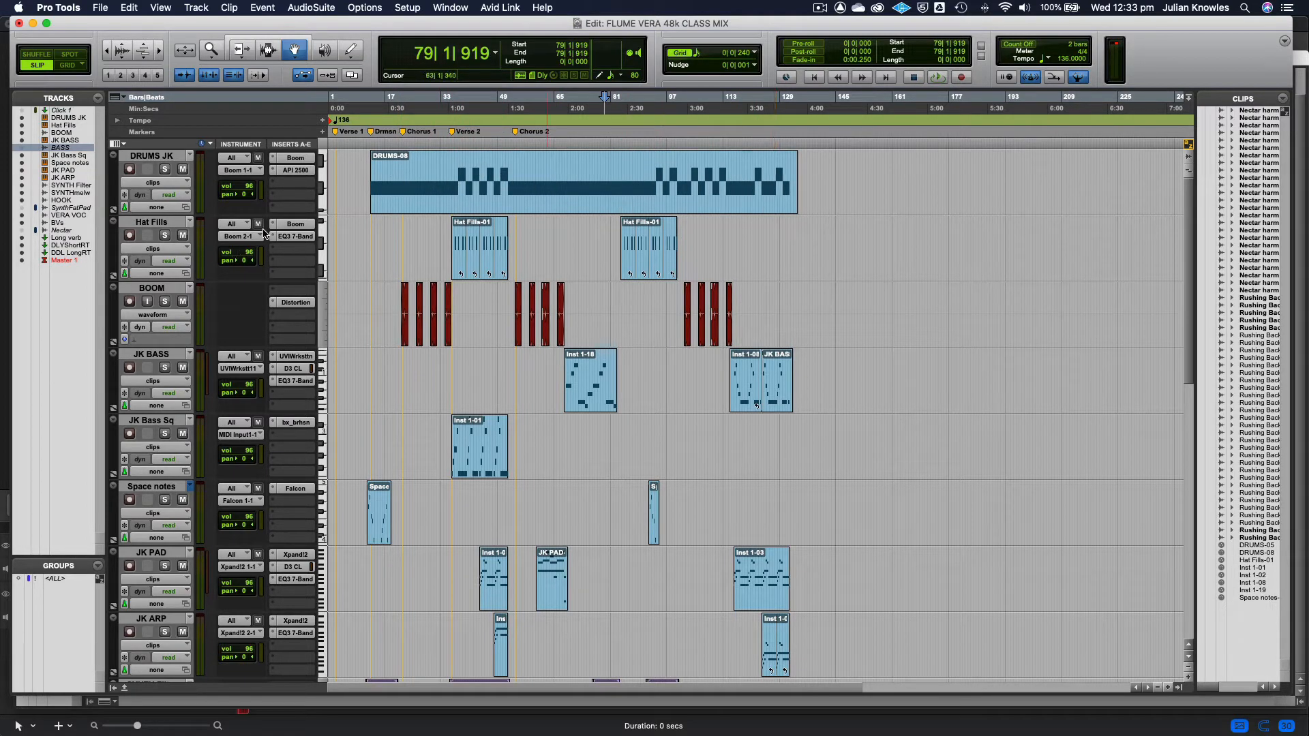
pyautogui.click(283, 226)
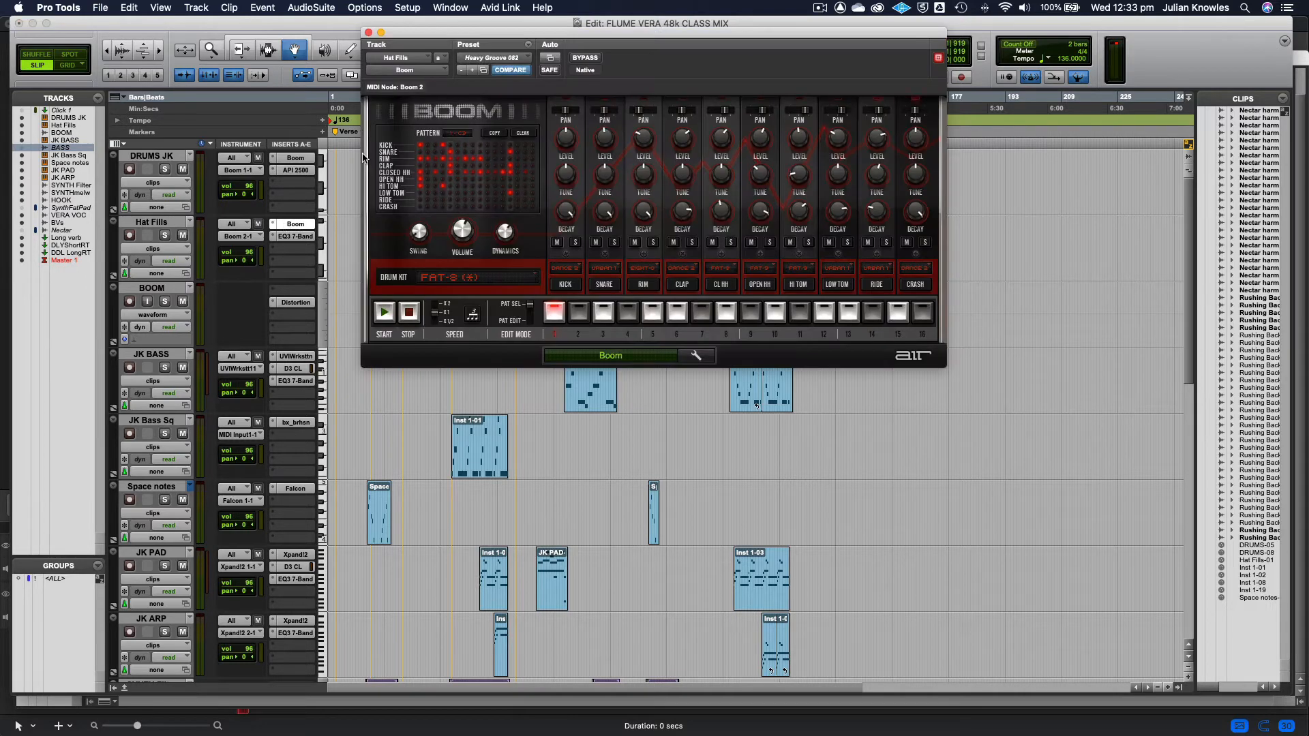
pyautogui.click(367, 32)
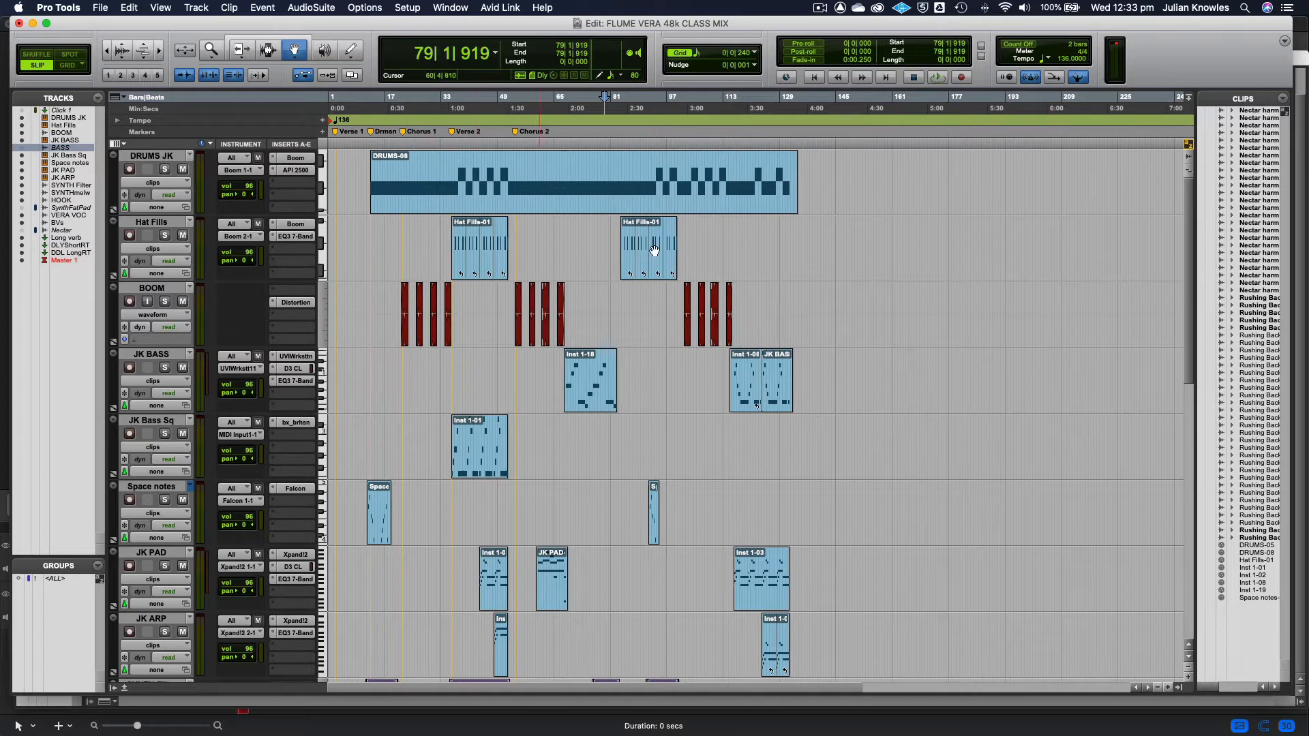
# - Inspect the UVI Workstation instrument on JK BASS and the bx_oberhausen synth on JK Bass Sq, closing each plug-in window
pyautogui.scroll(-2, 484, 325)
pyautogui.scroll(2, 484, 325)
pyautogui.scroll(-2, 545, 344)
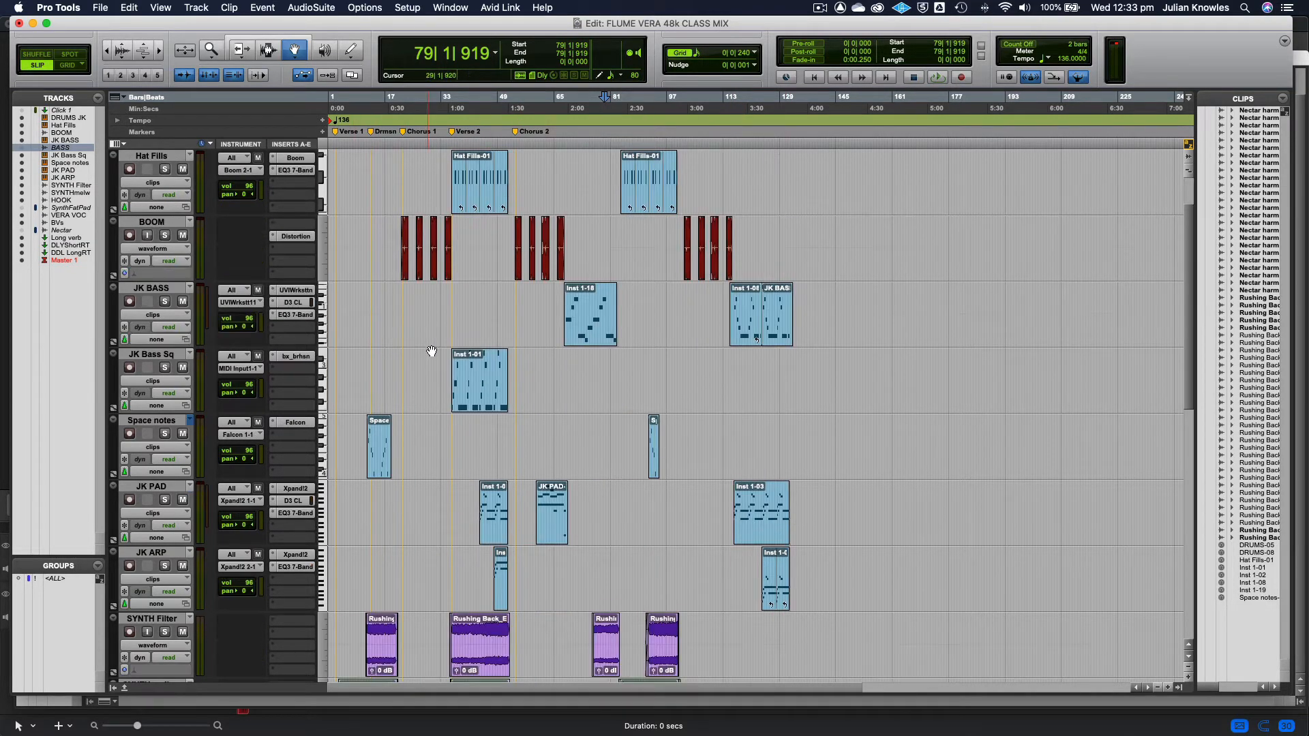
pyautogui.scroll(-2, 368, 324)
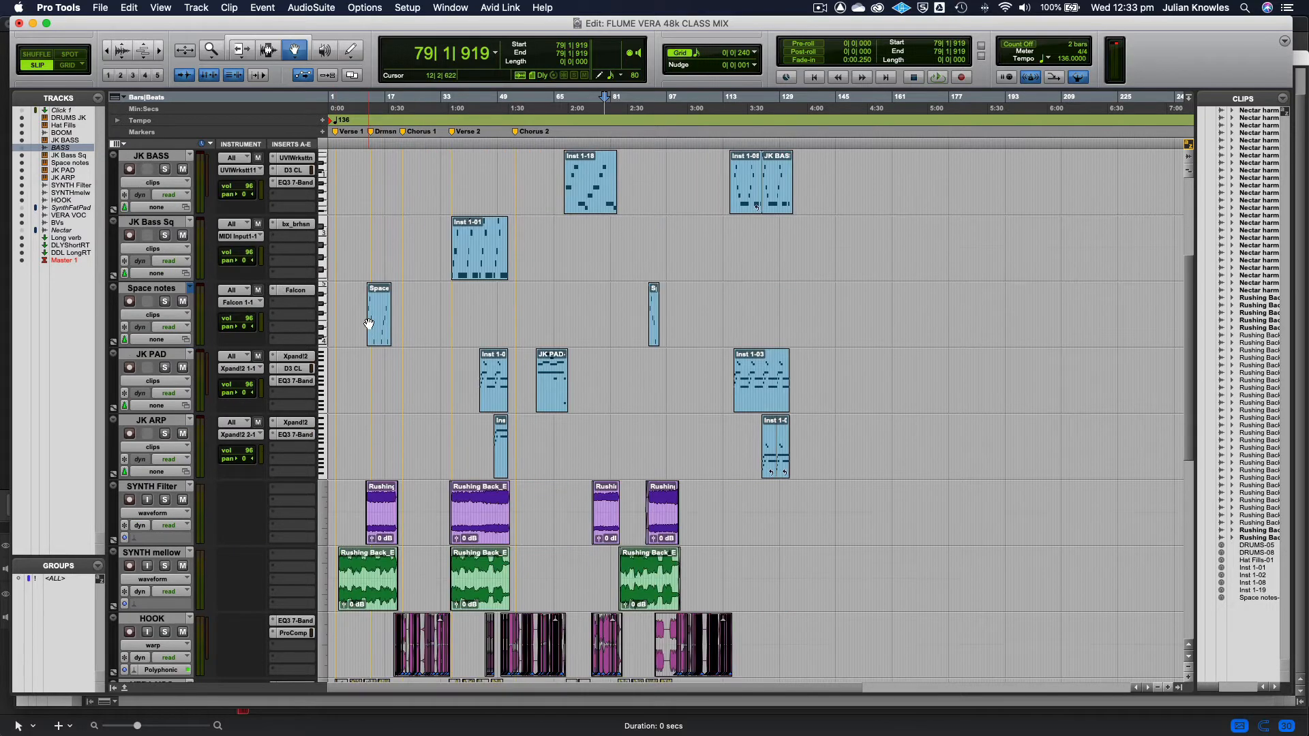
pyautogui.scroll(1, 362, 220)
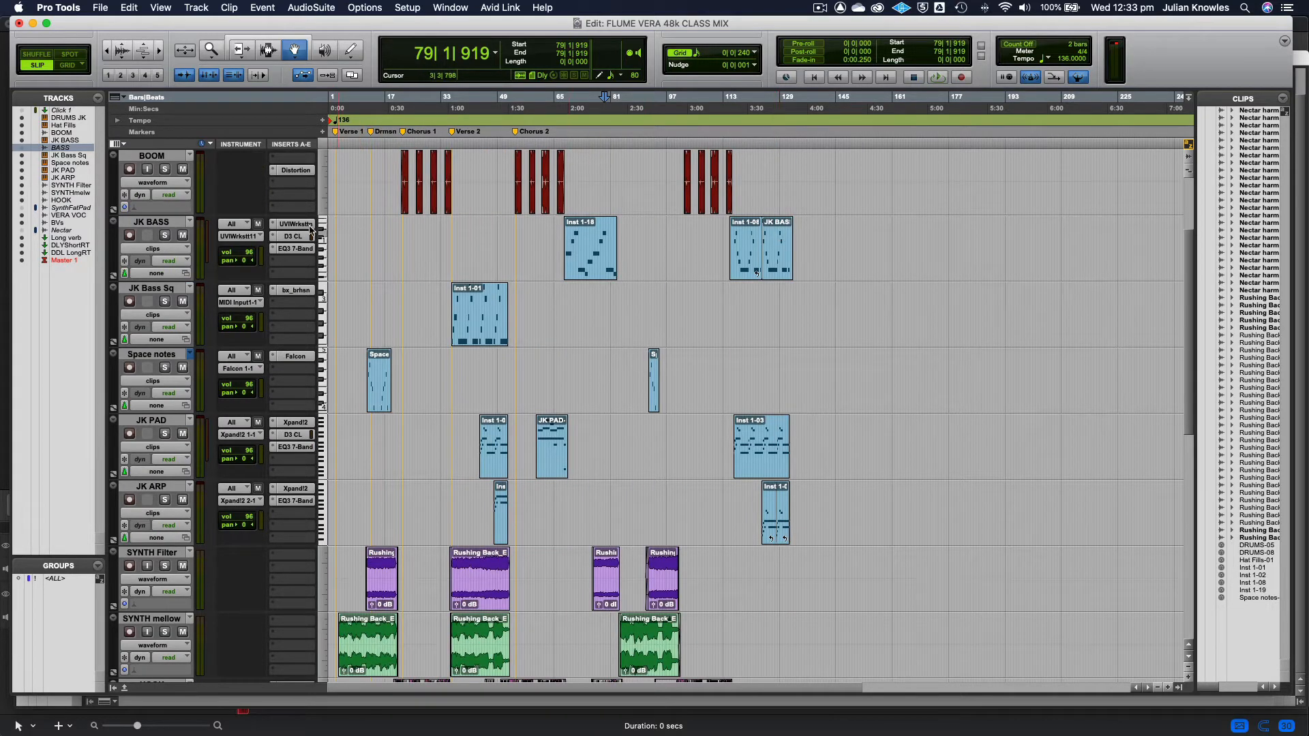
pyautogui.click(307, 226)
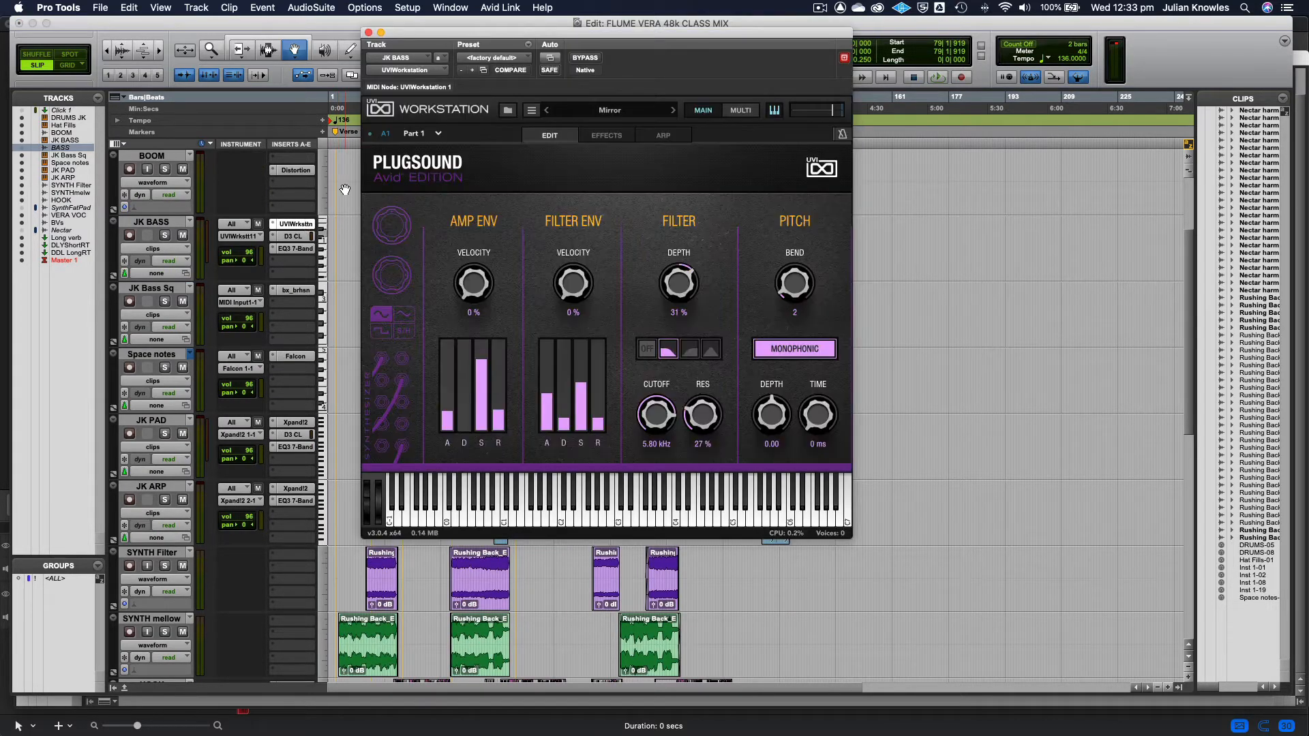
pyautogui.click(367, 33)
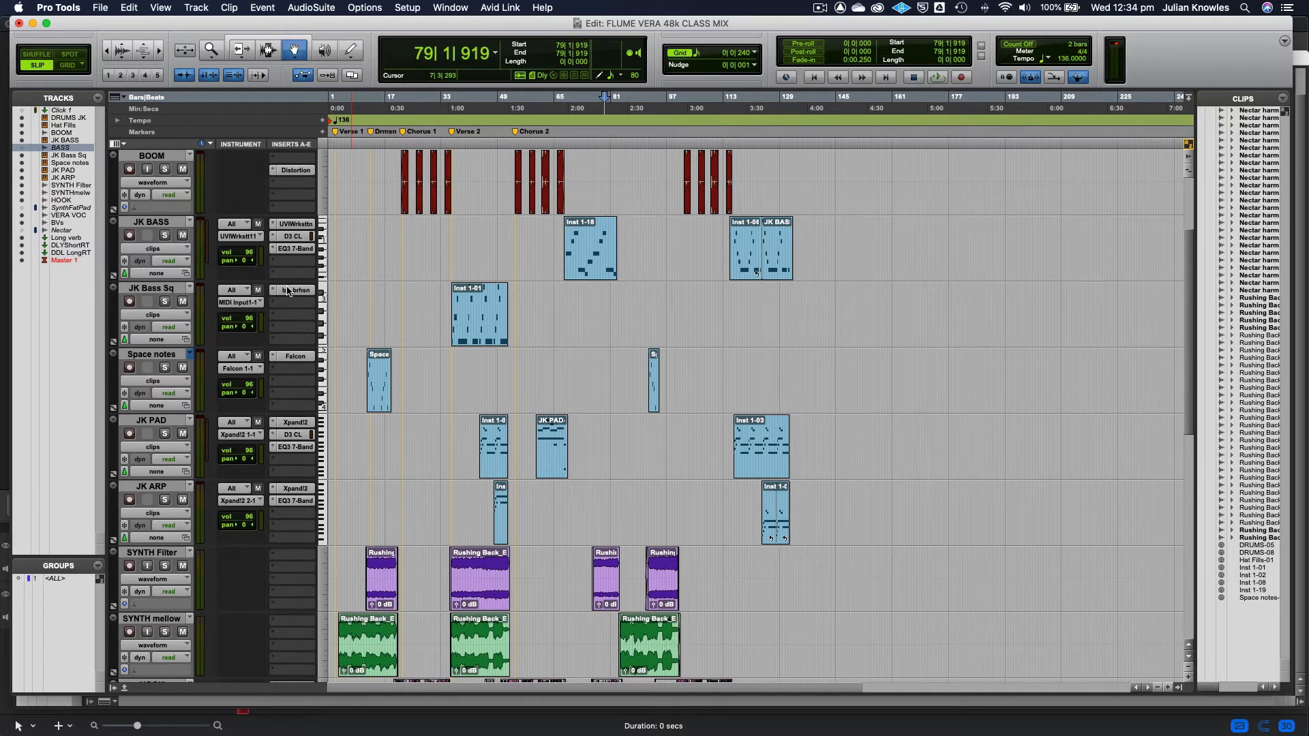
pyautogui.click(288, 291)
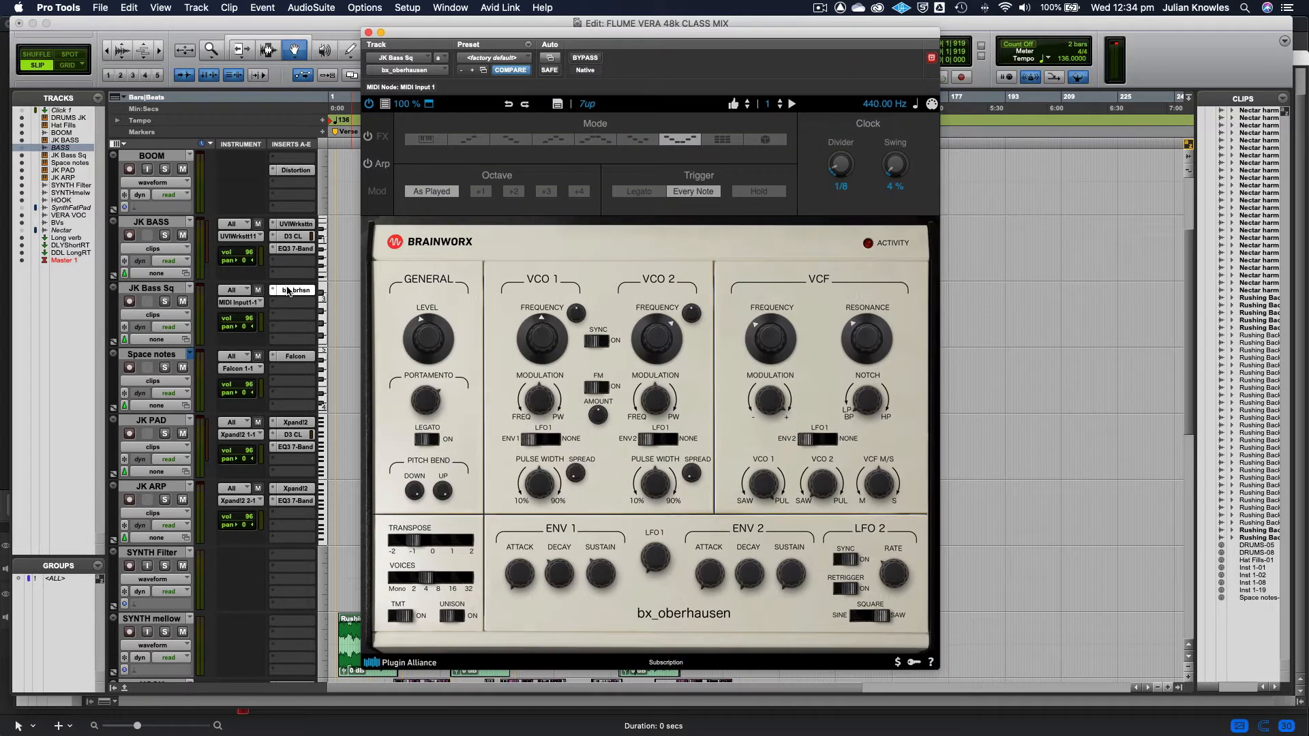
pyautogui.click(368, 32)
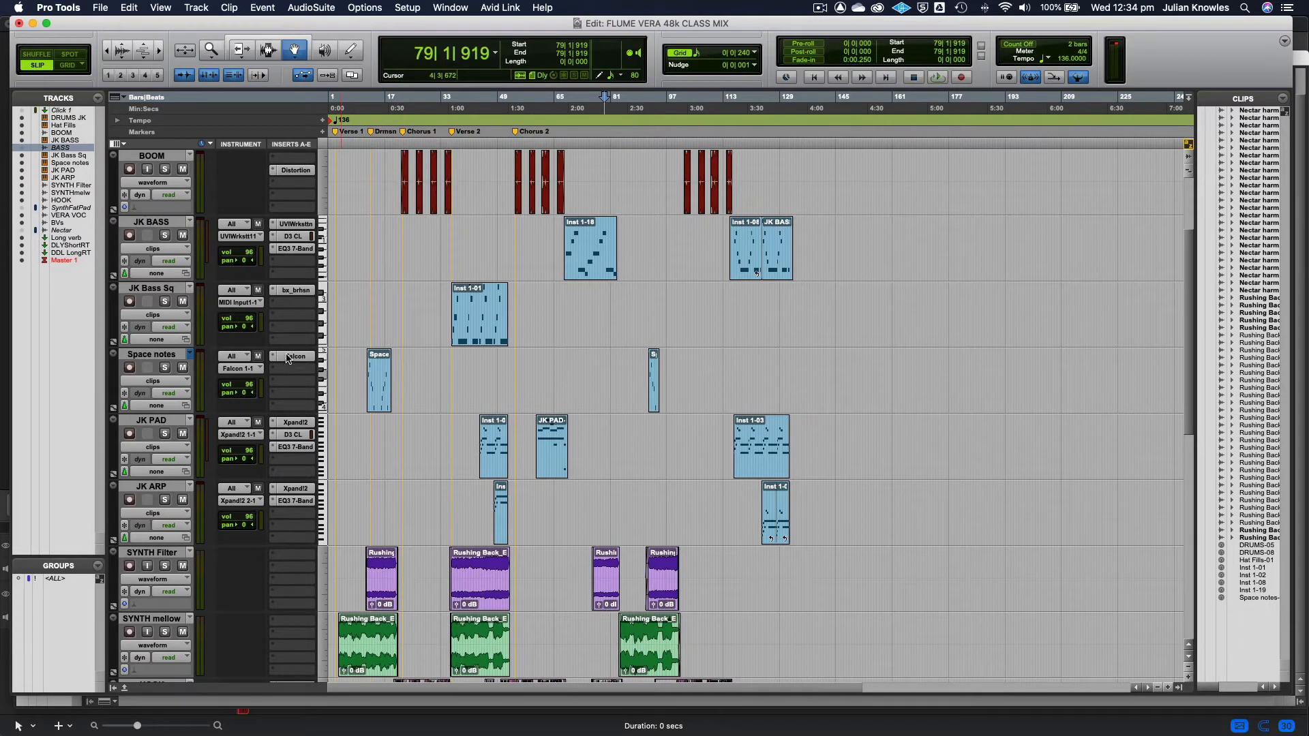
# - Inspect the Falcon instrument on Space notes and the Xpand!2 instruments on JK PAD and JK ARP, closing each plug-in window
pyautogui.click(288, 357)
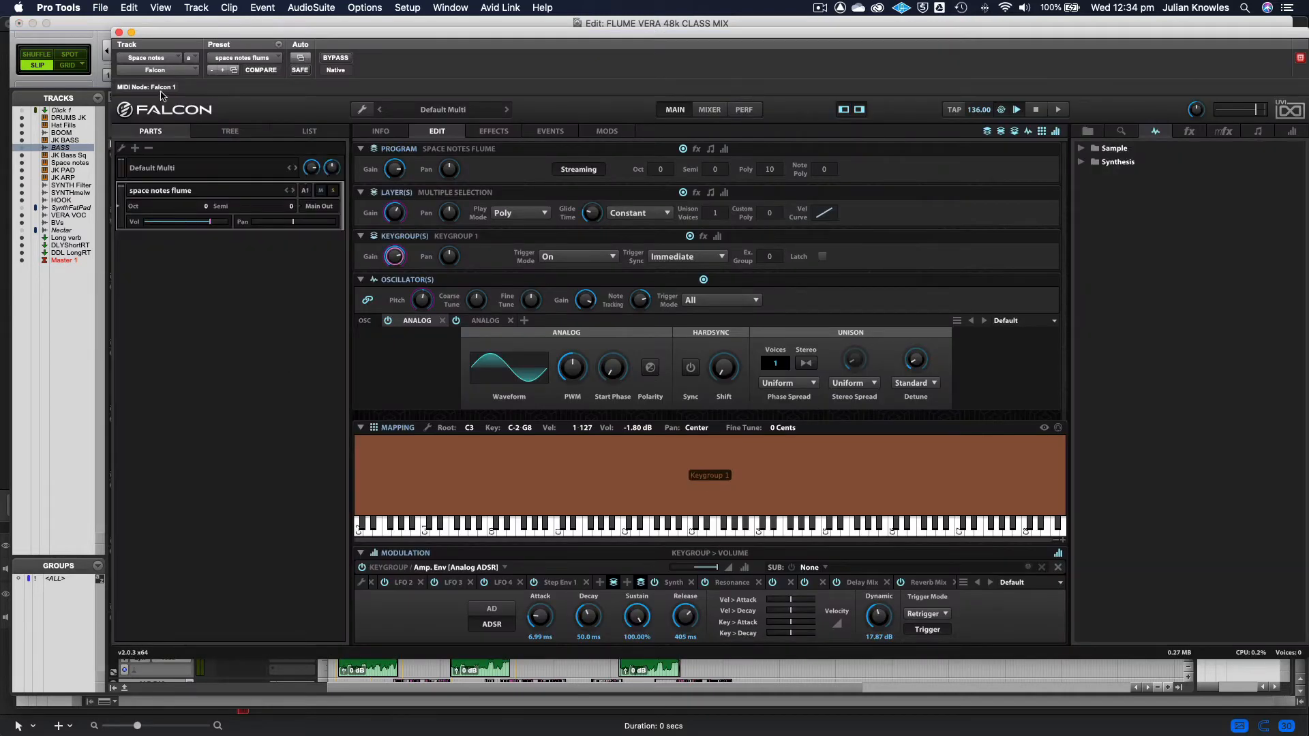
pyautogui.click(119, 32)
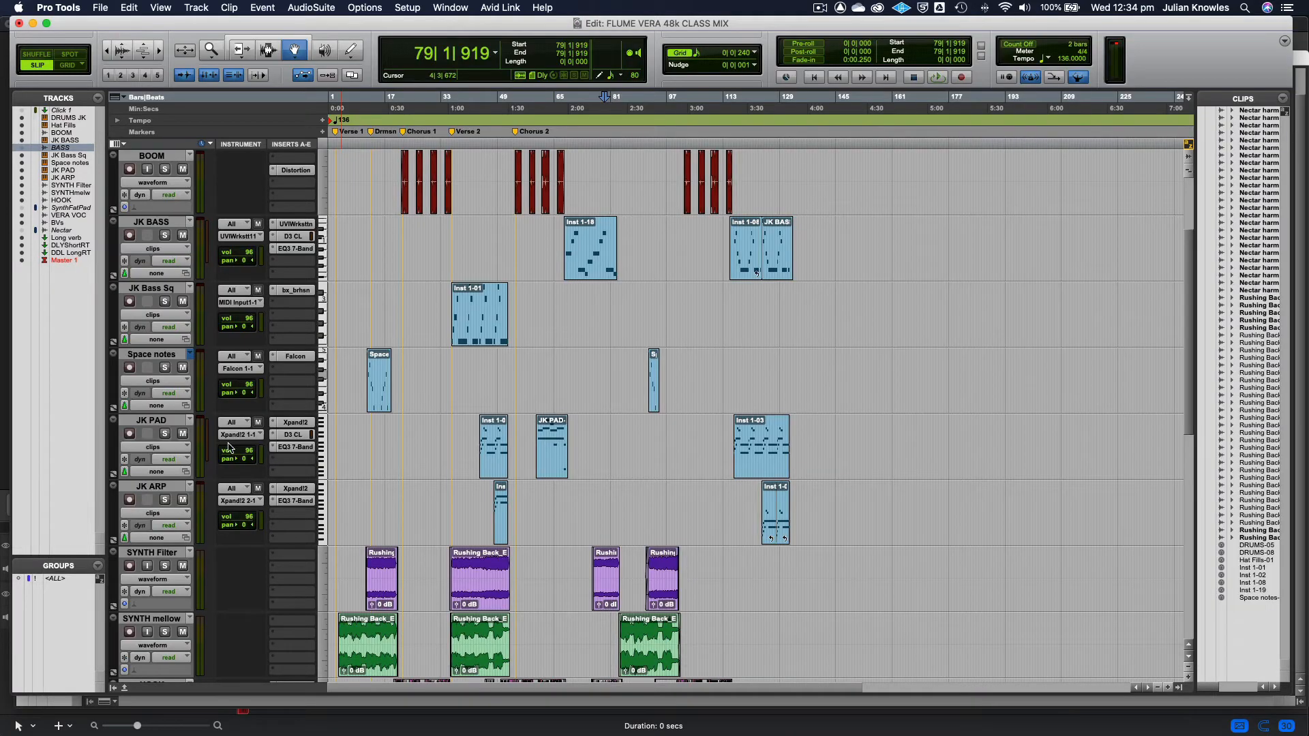
pyautogui.click(288, 423)
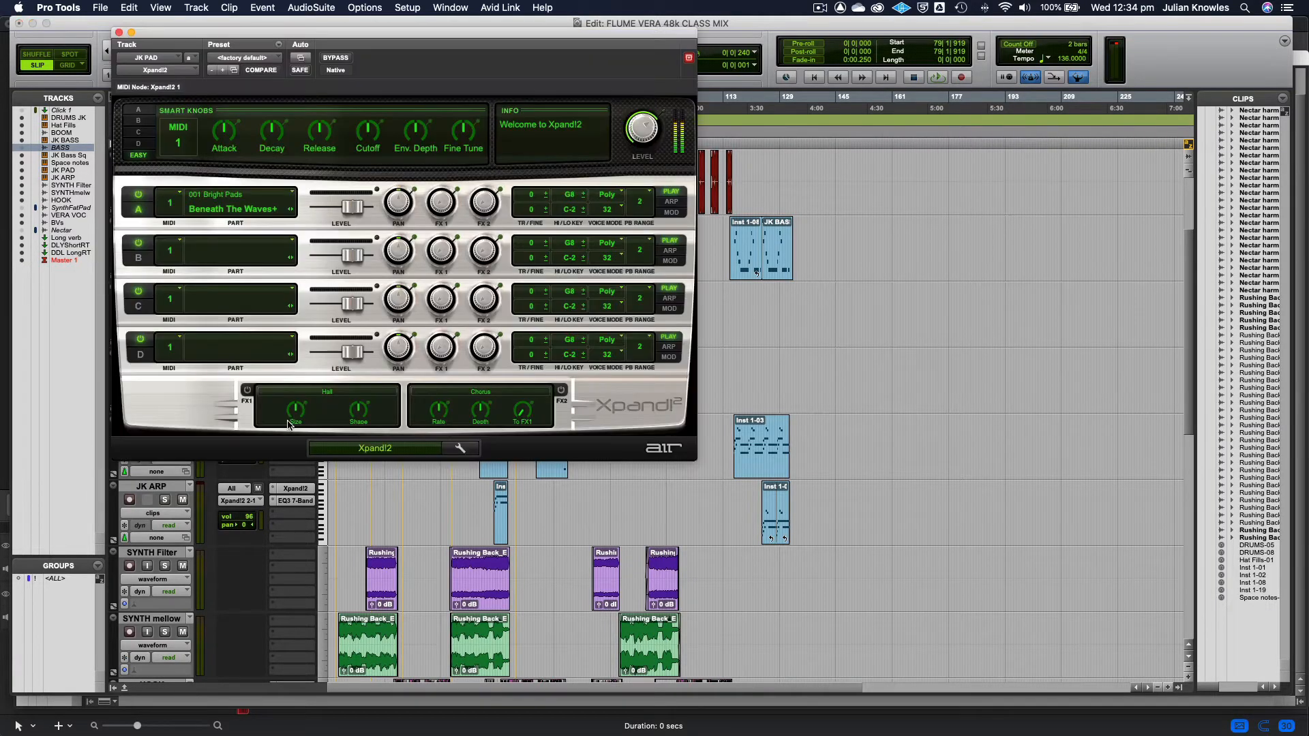
pyautogui.click(119, 33)
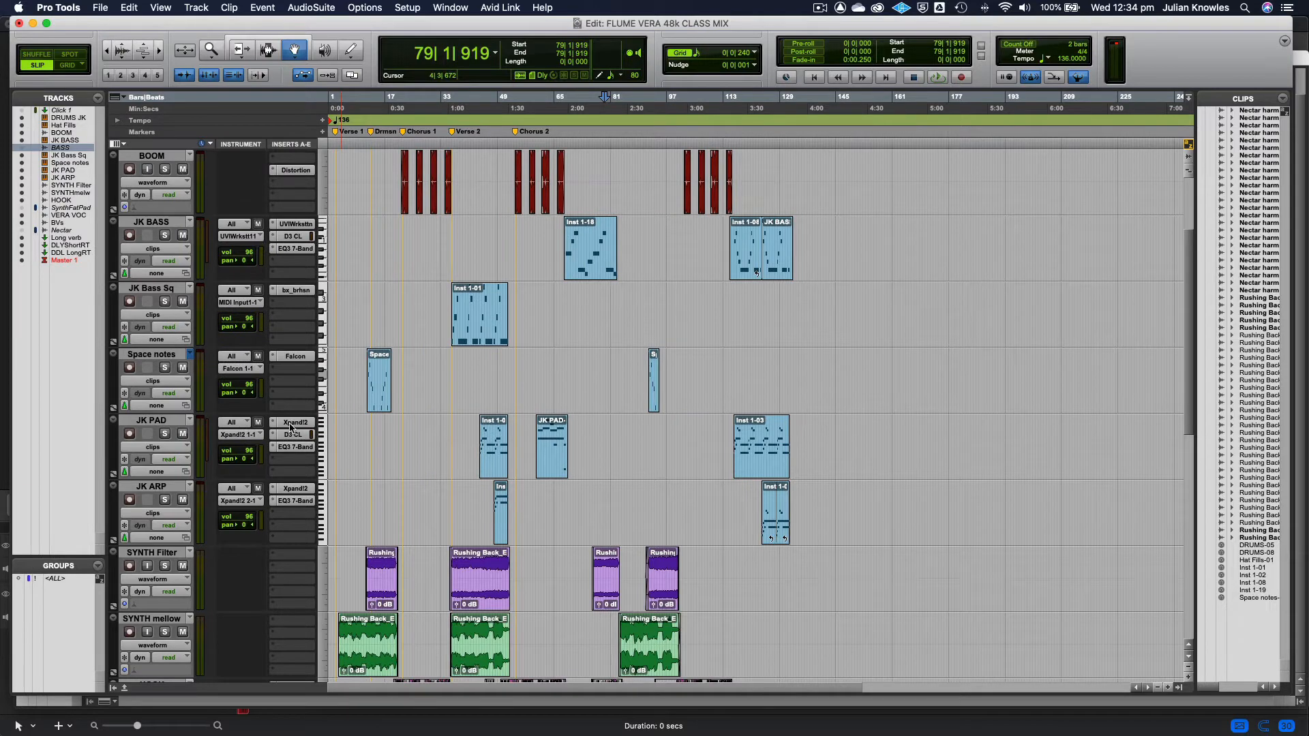
pyautogui.scroll(-2, 380, 447)
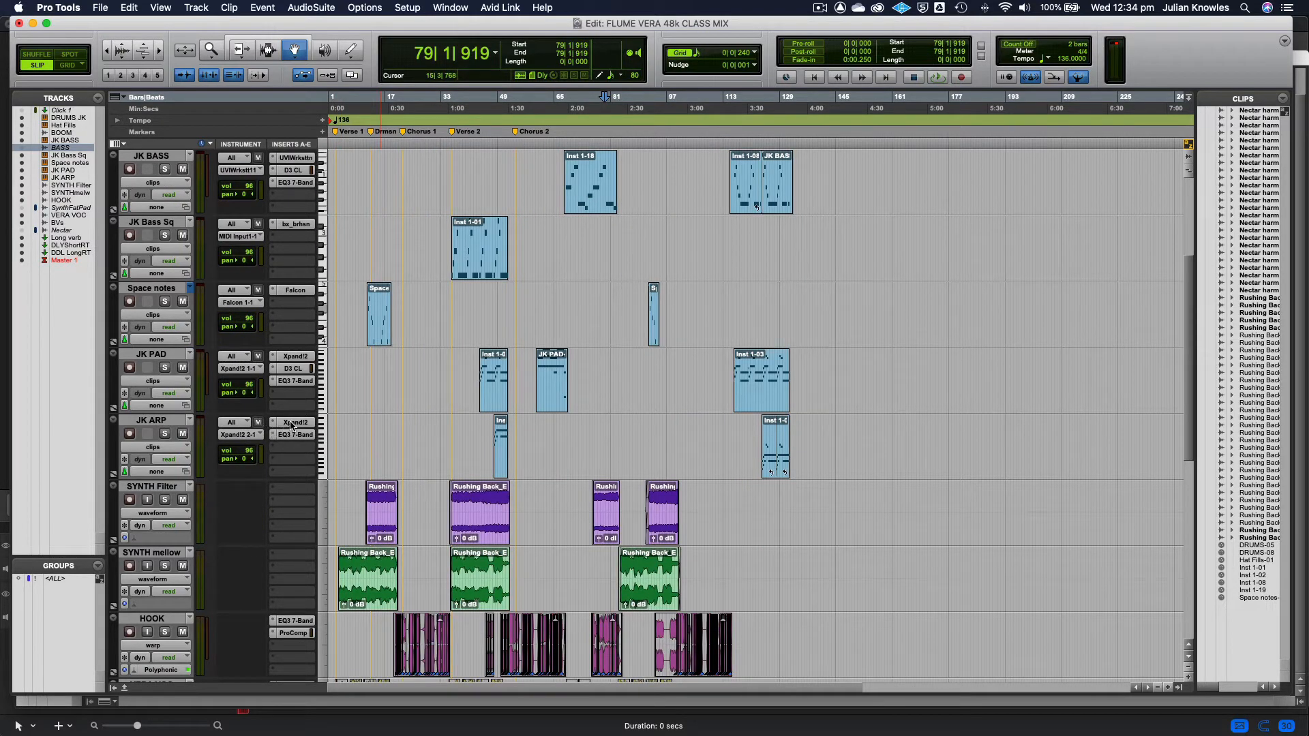
pyautogui.click(291, 424)
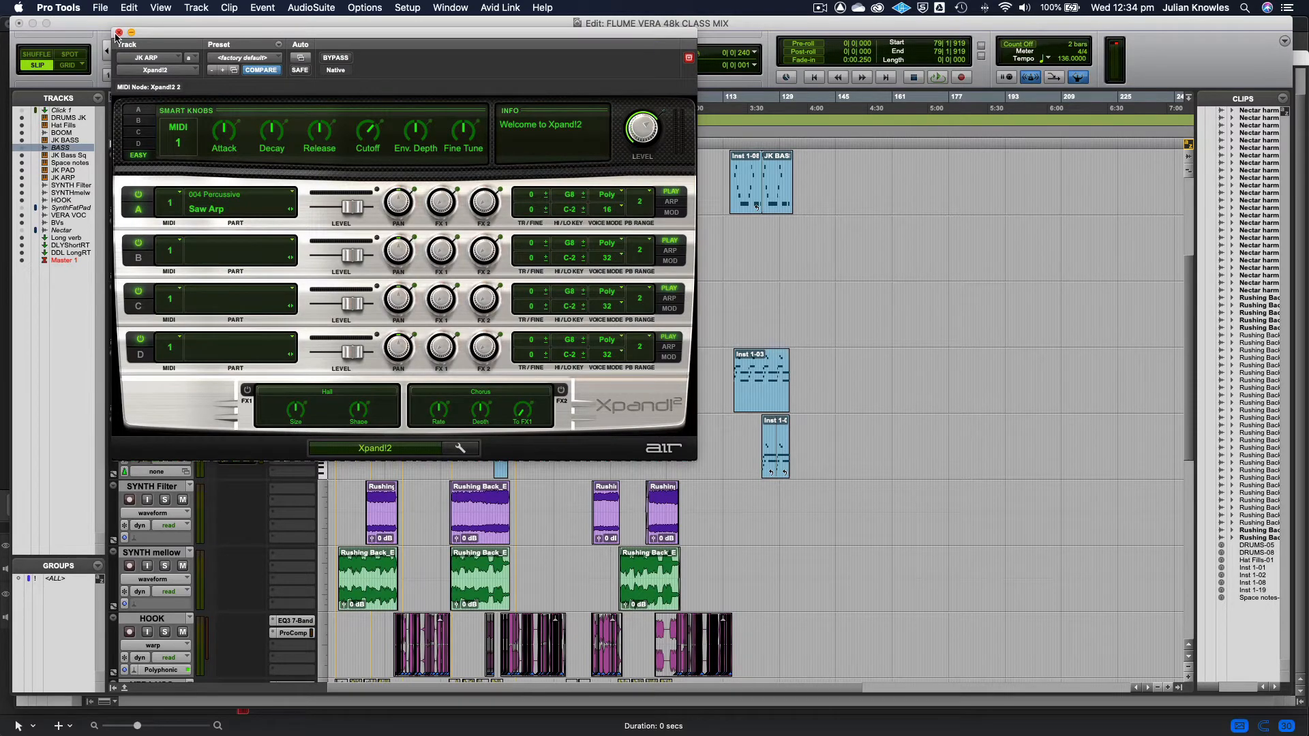
pyautogui.click(117, 33)
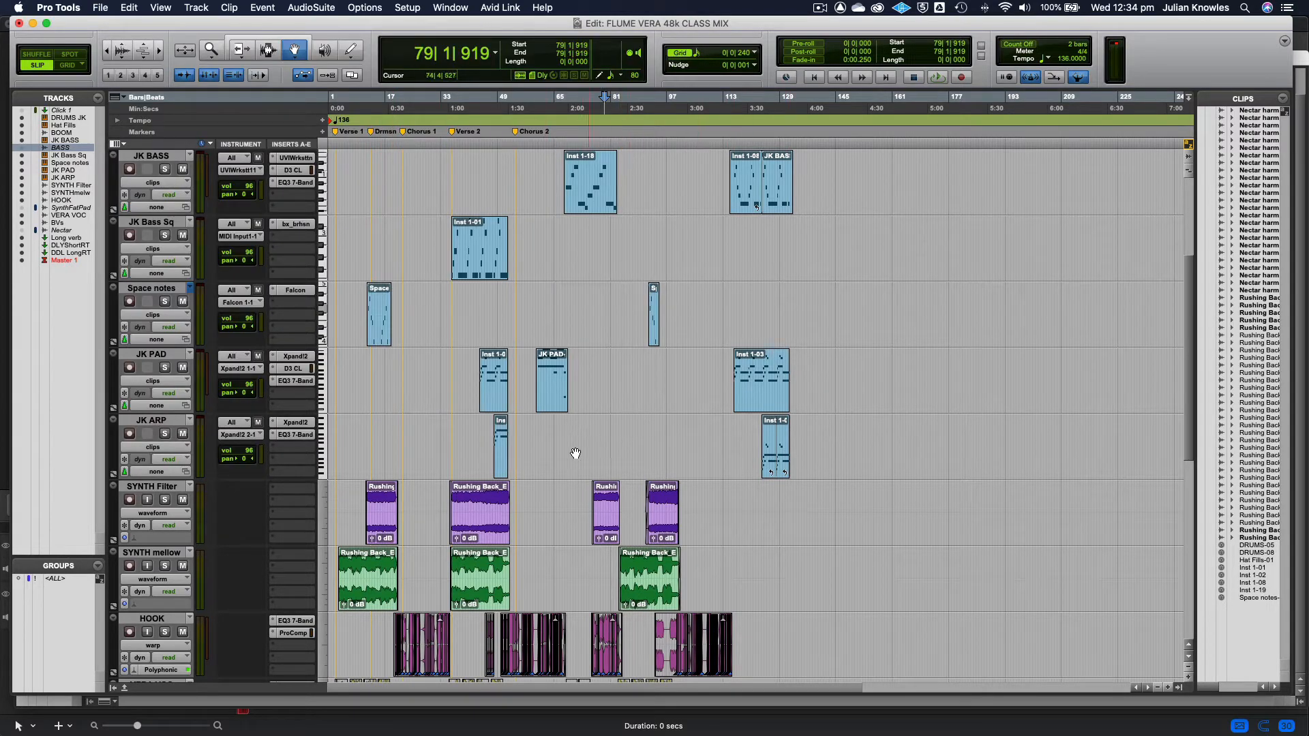
# - Go through the synth and hook audio tracks, selecting SYNTH Filter, SYNTH mellow and HOOK in turn
pyautogui.scroll(-3, 569, 454)
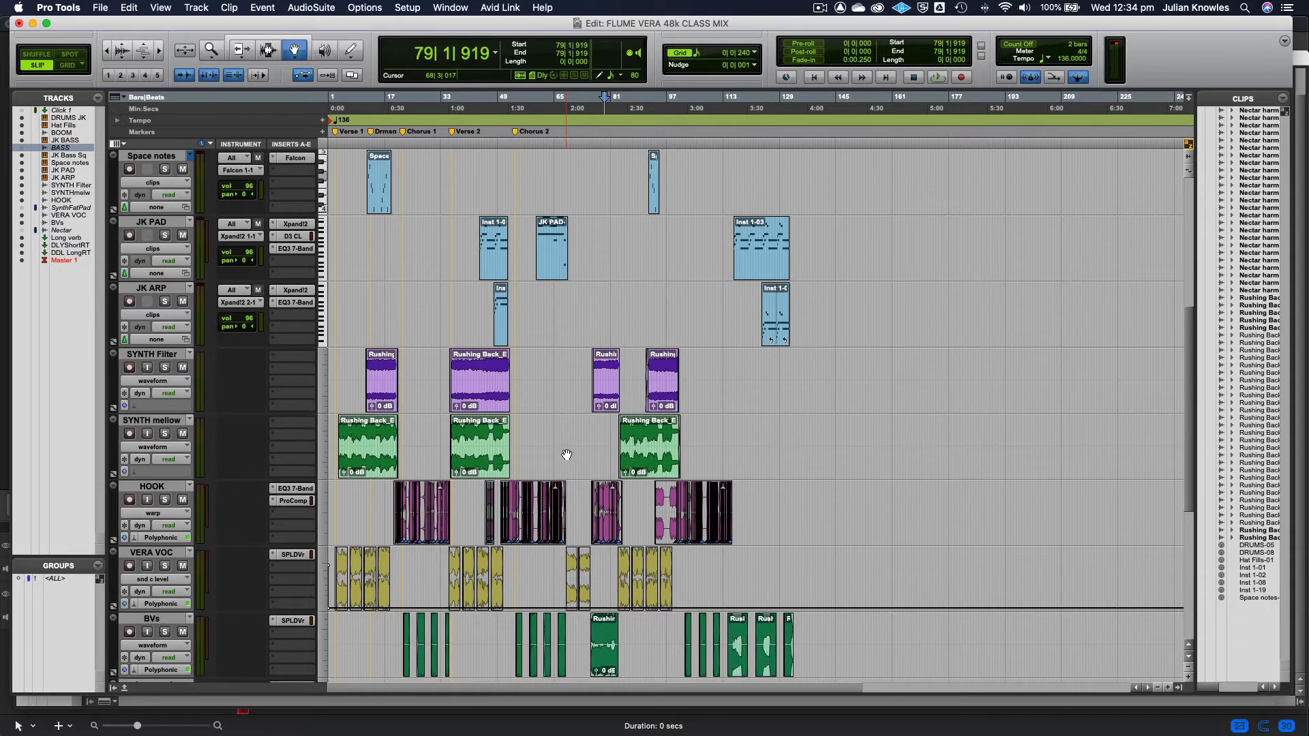
pyautogui.click(156, 356)
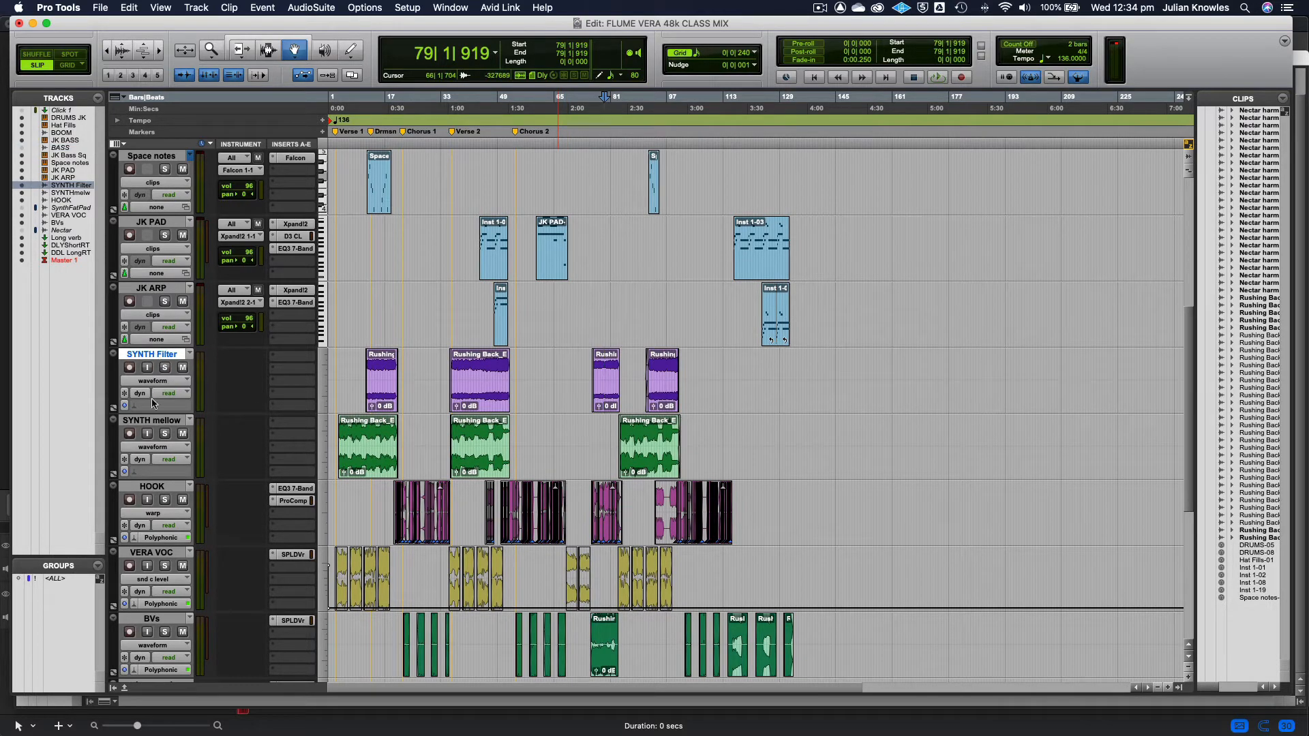
pyautogui.click(149, 422)
pyautogui.click(143, 487)
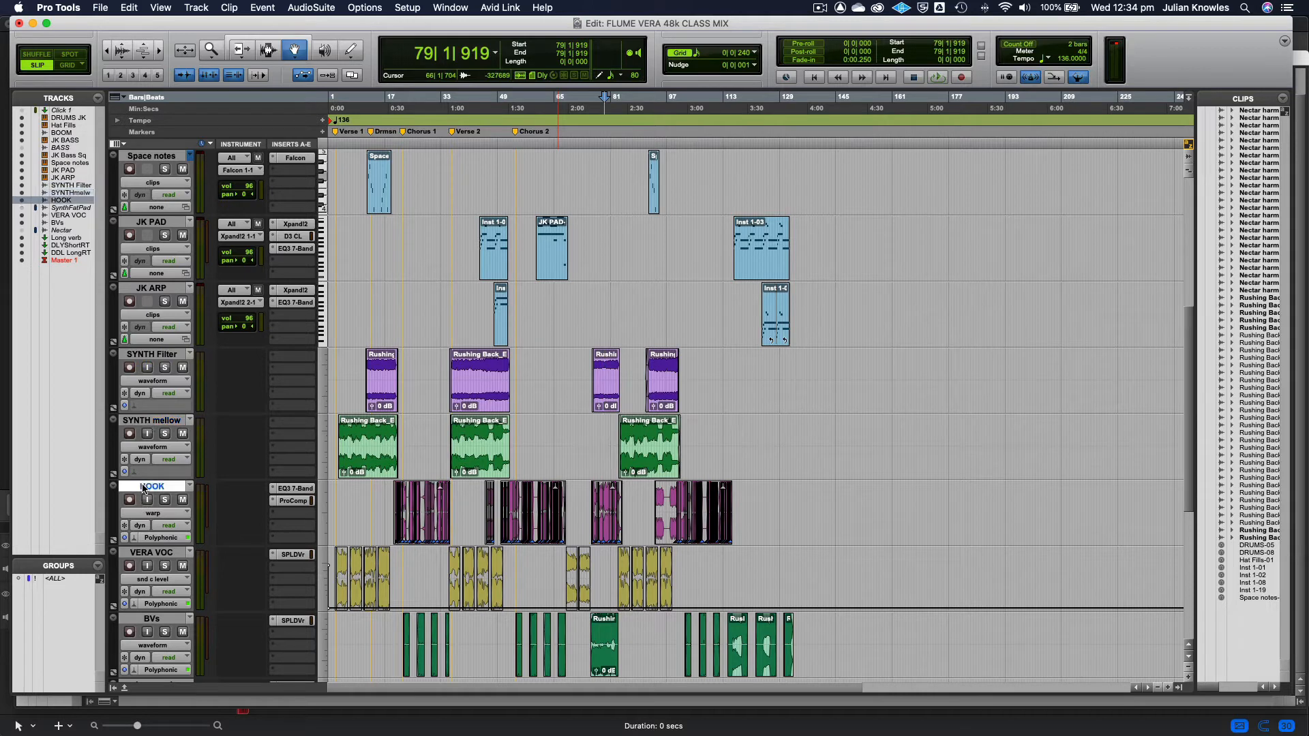
# - Go through the vocal tracks, selecting VERA VOC and the BVs track in turn
pyautogui.scroll(-1, 380, 501)
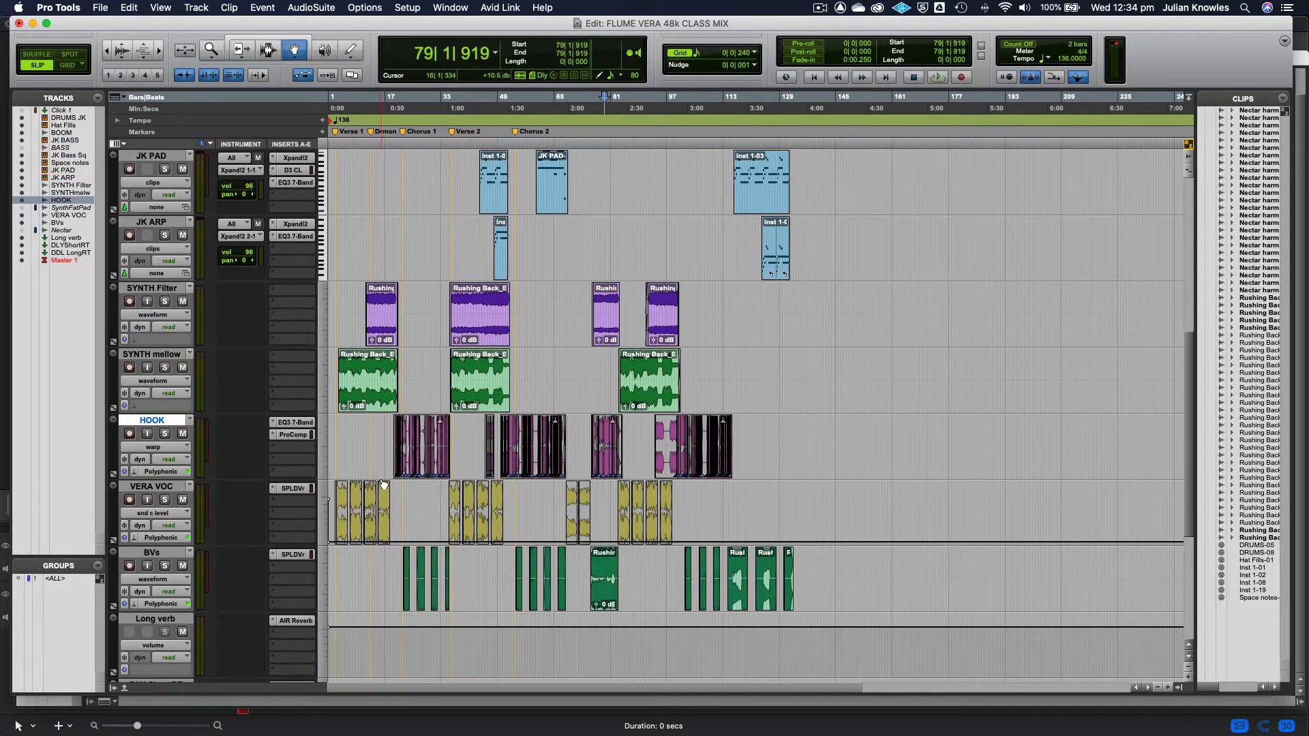
pyautogui.scroll(-1, 382, 463)
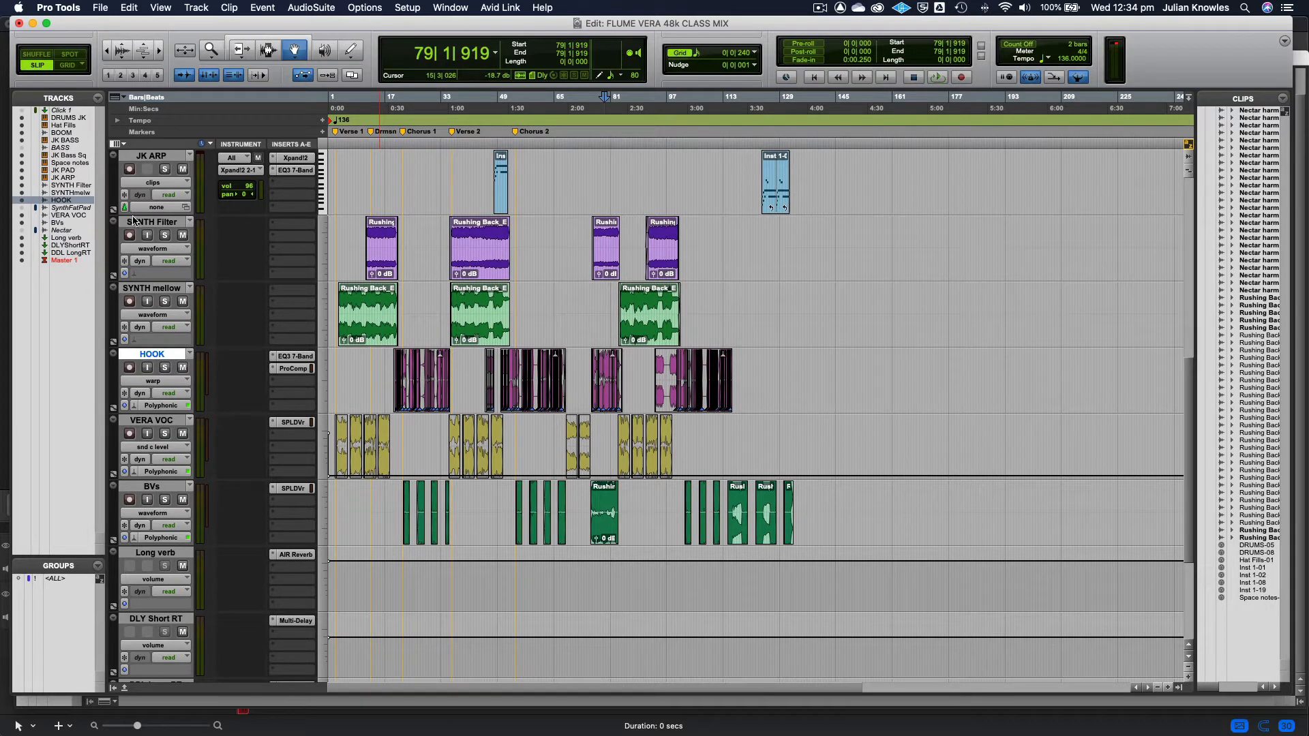
pyautogui.click(152, 419)
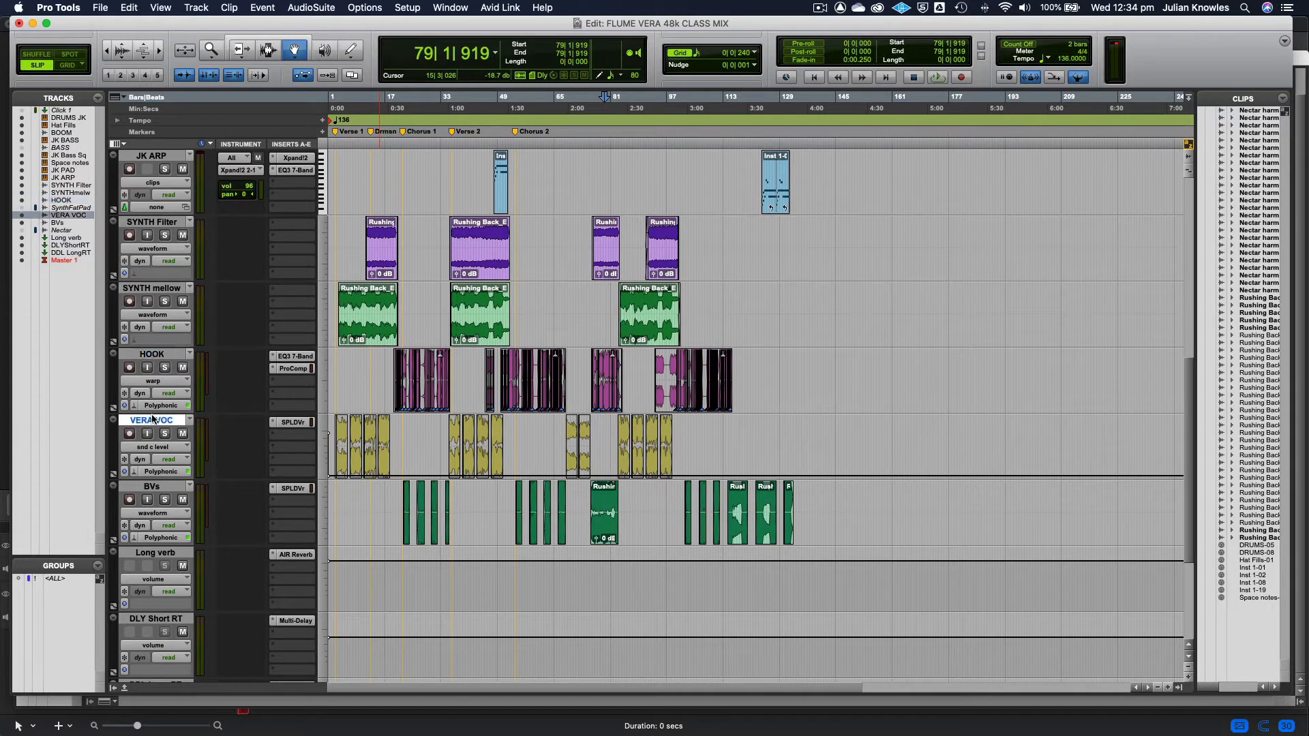
pyautogui.scroll(-1, 176, 436)
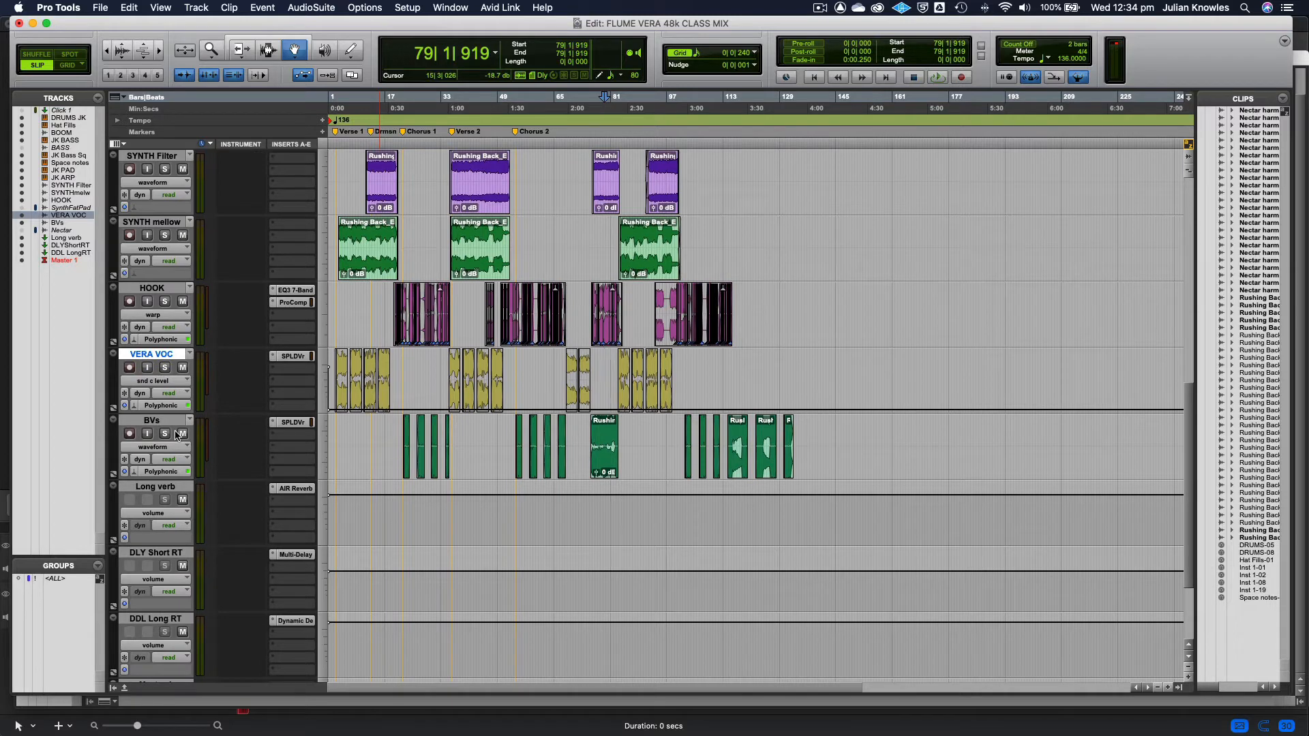
pyautogui.click(169, 421)
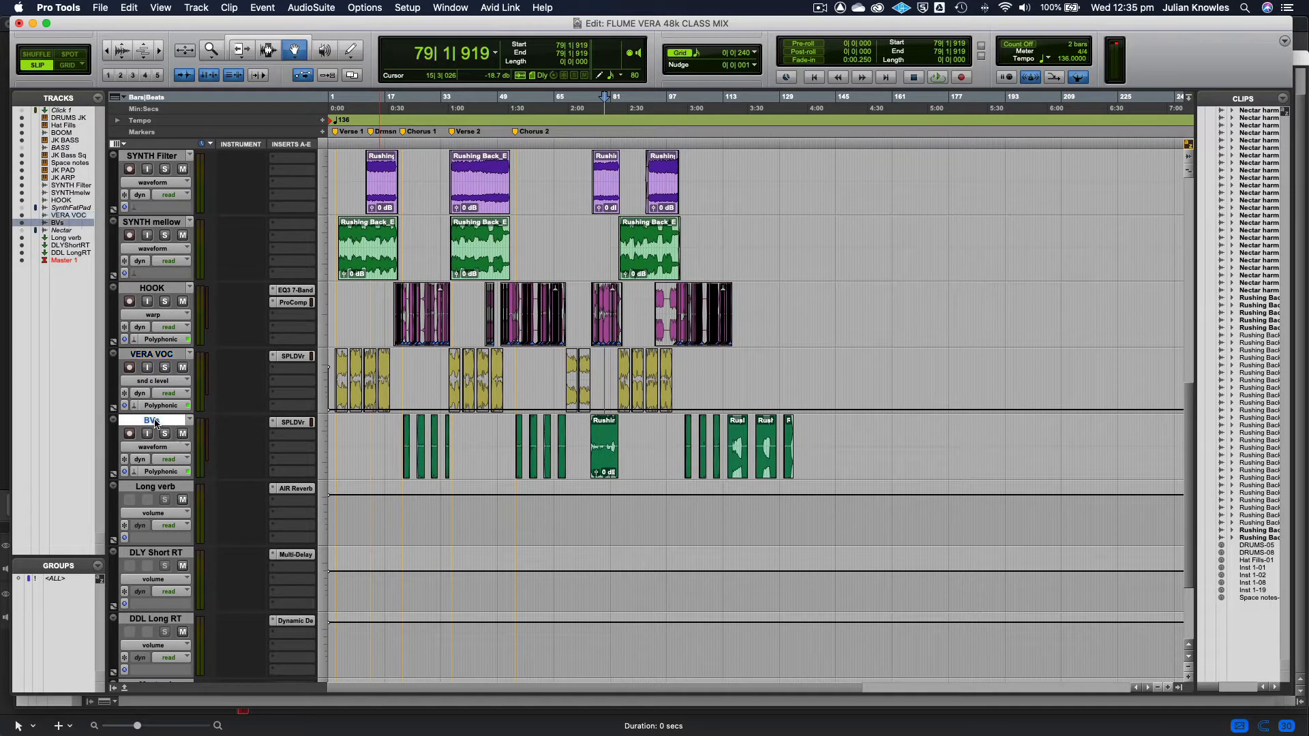
# - Review the reverb, delay and master tracks at the end of the session, selecting DDL Long RT and Master 1
pyautogui.scroll(-1, 191, 448)
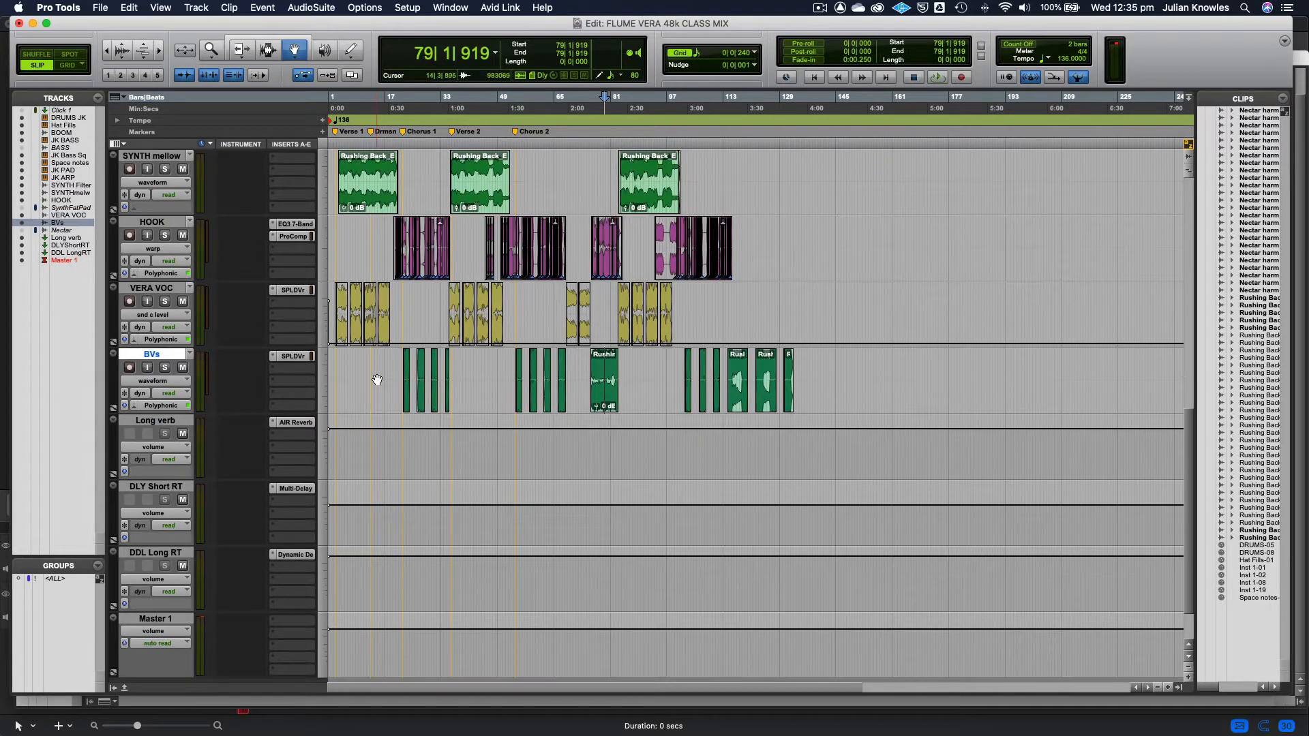
pyautogui.scroll(-1, 169, 445)
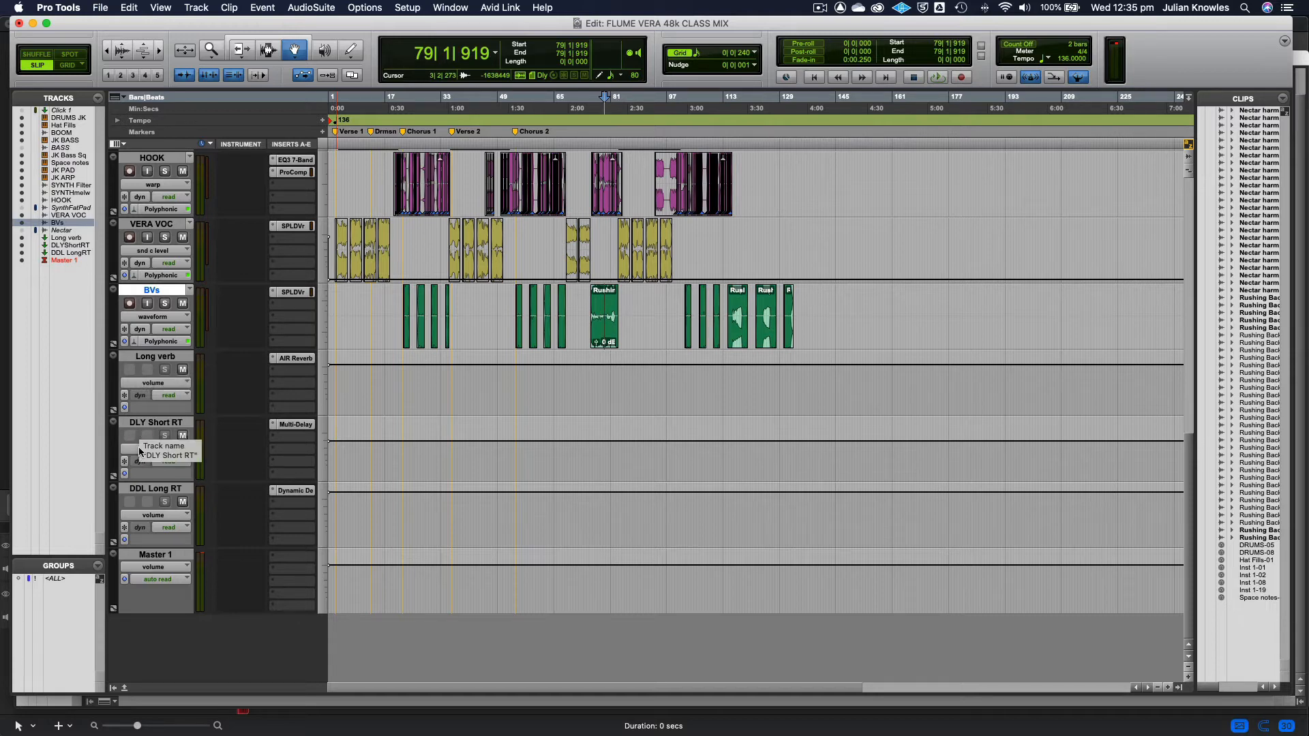
pyautogui.click(132, 491)
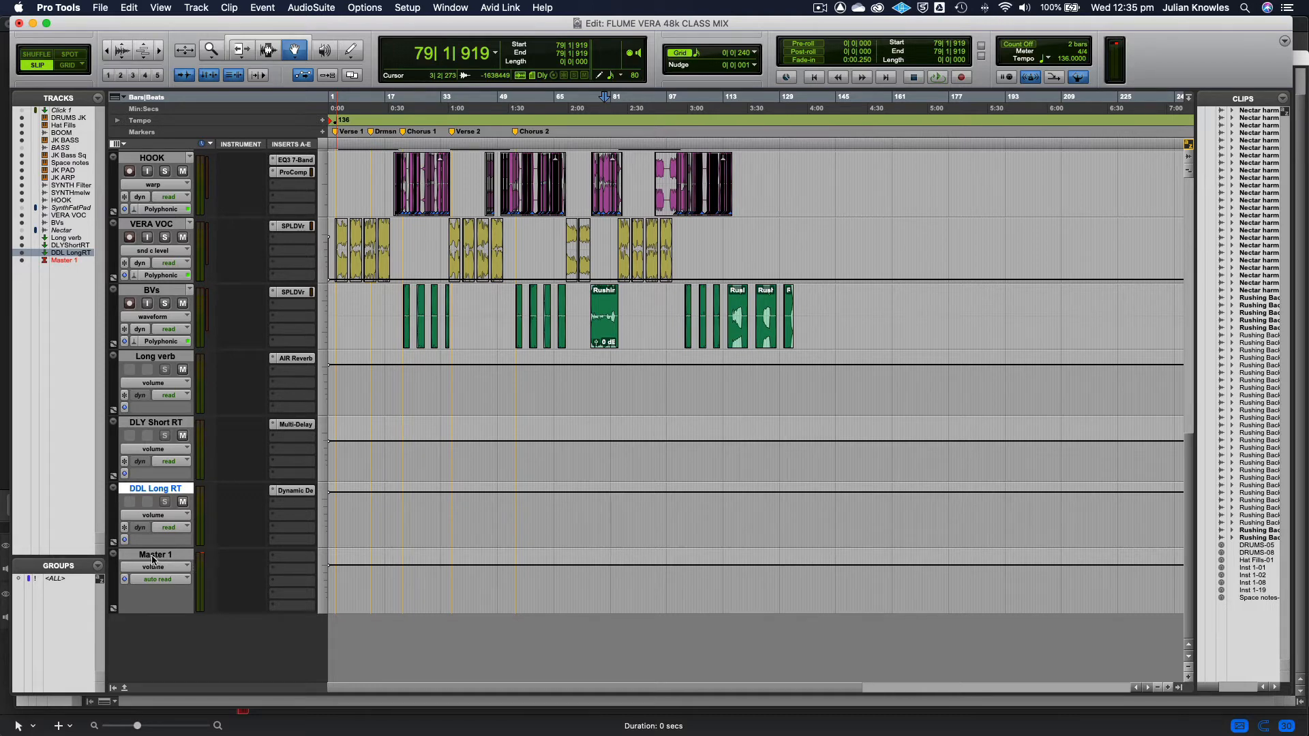
pyautogui.click(153, 555)
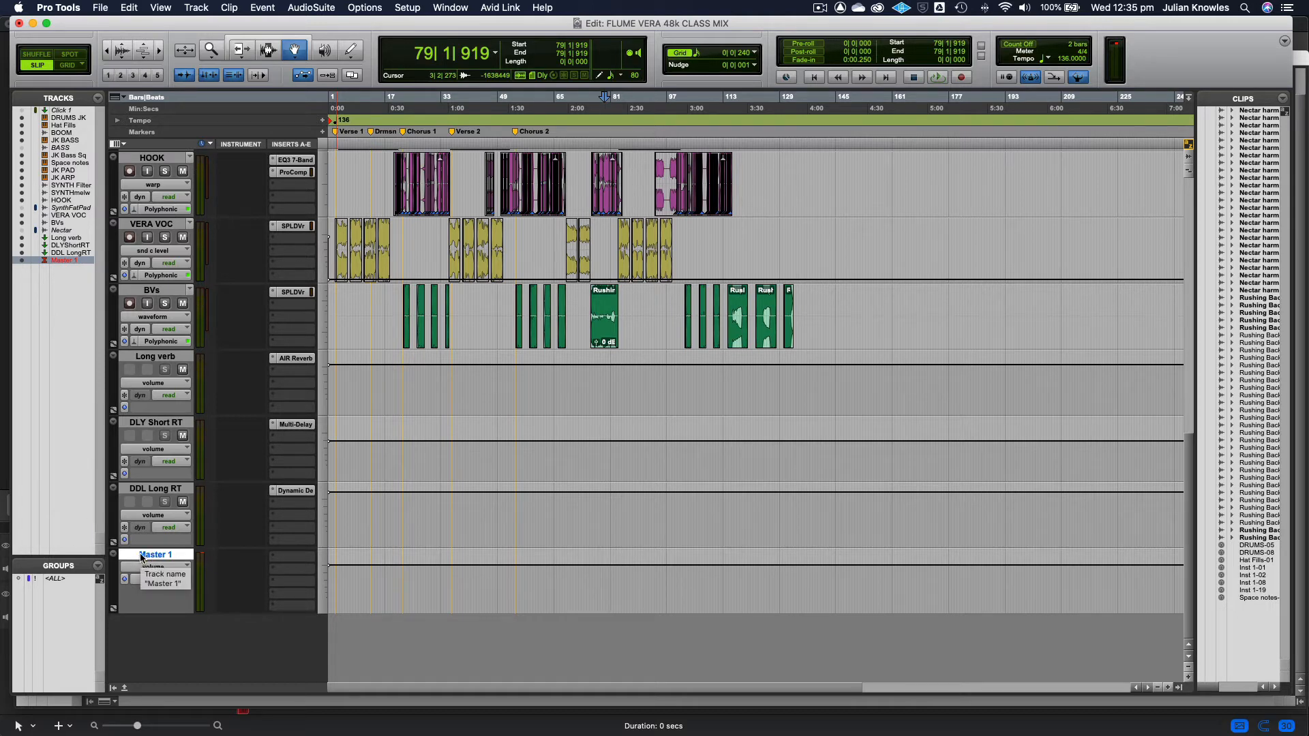
# - Switch to the Mix window and move it slightly higher so the whole mixer is in view
pyautogui.press('super+equal')
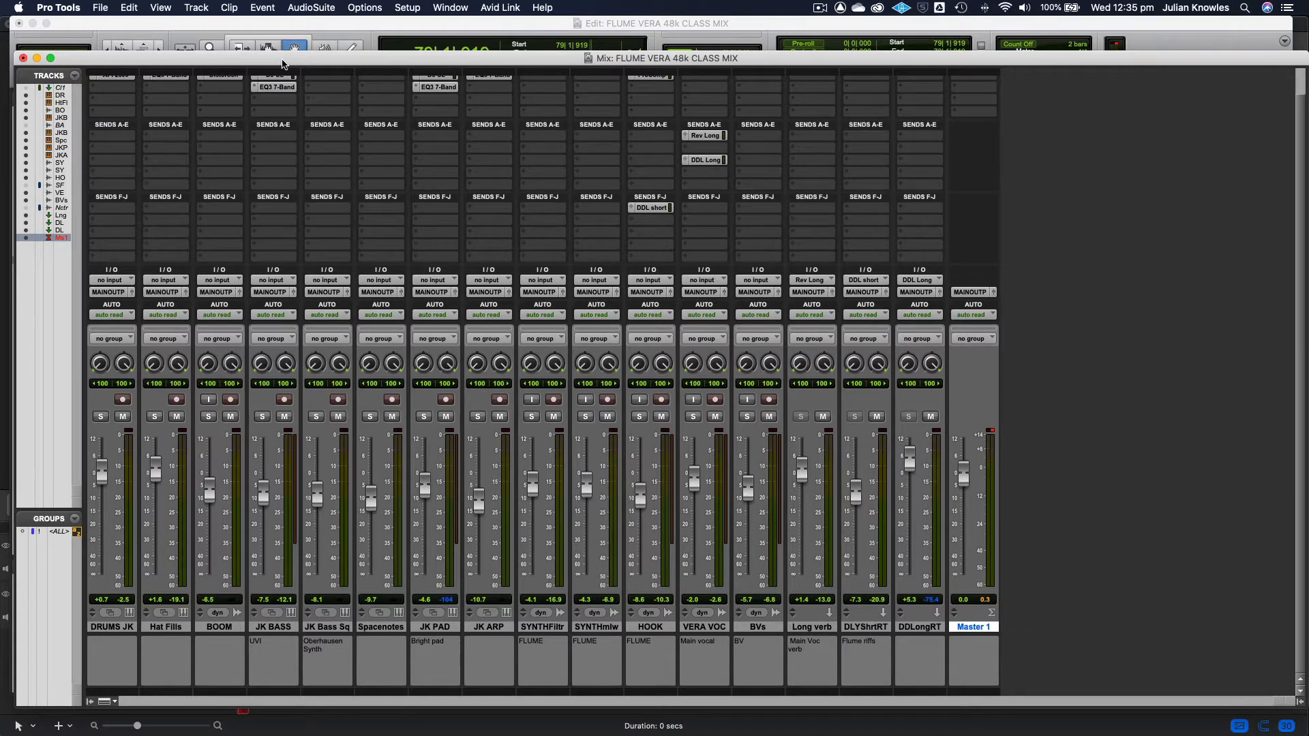
pyautogui.moveTo(281, 60); pyautogui.dragTo(280, 41)
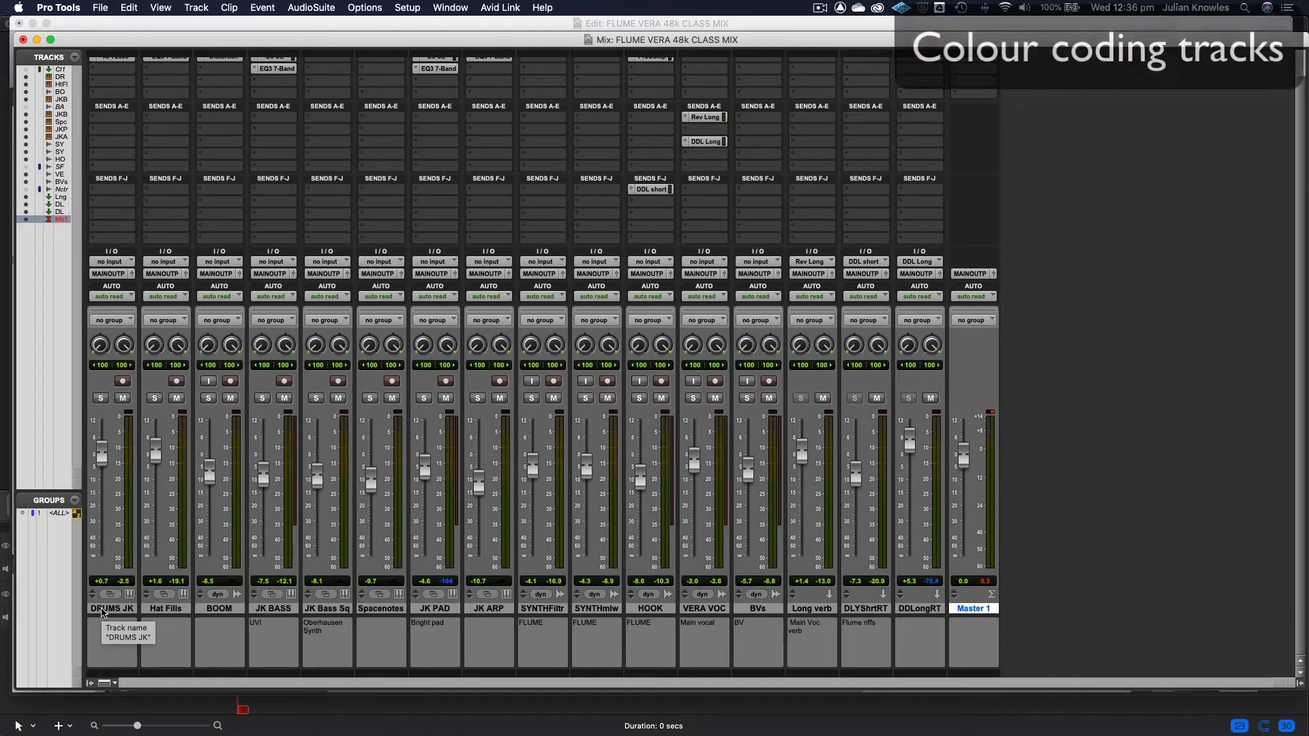
# - Colour-code the drum tracks from DRUMS JK through BOOM in bright crimson
pyautogui.click(103, 609)
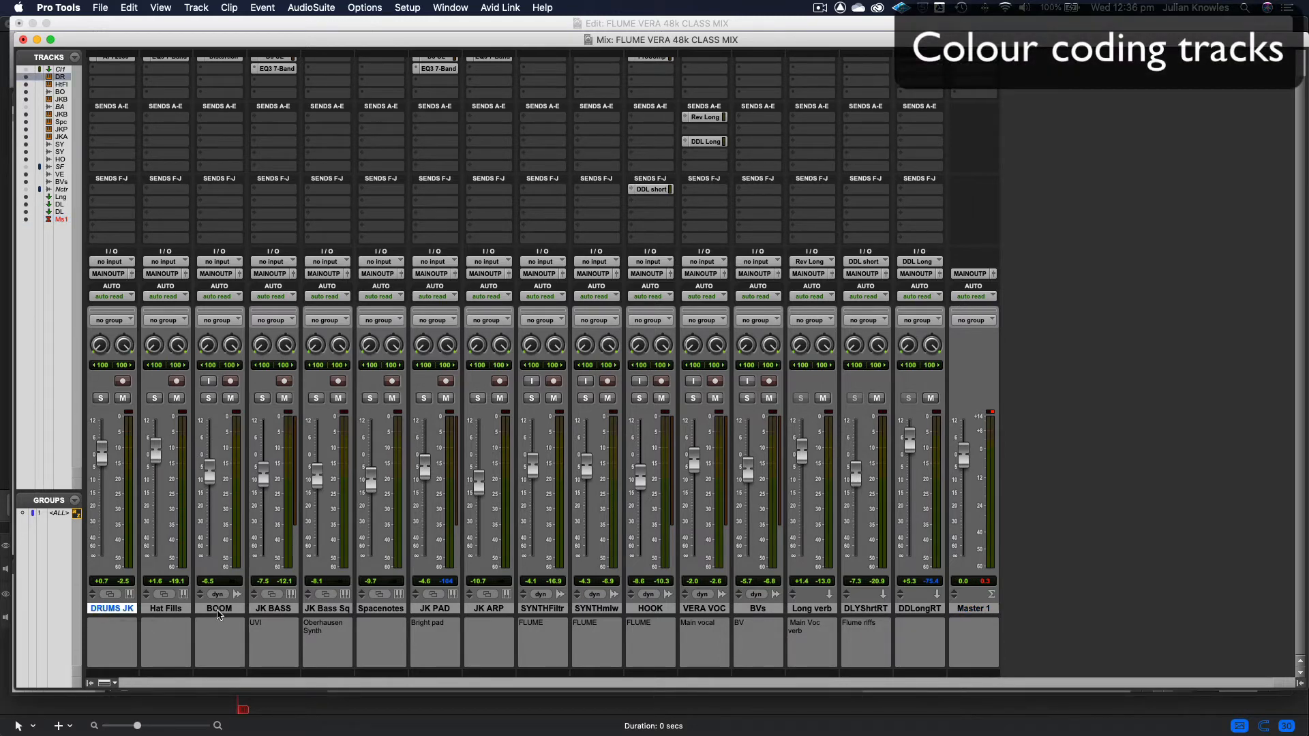
pyautogui.keyDown('shift'); pyautogui.click(218, 610); pyautogui.keyUp('shift')
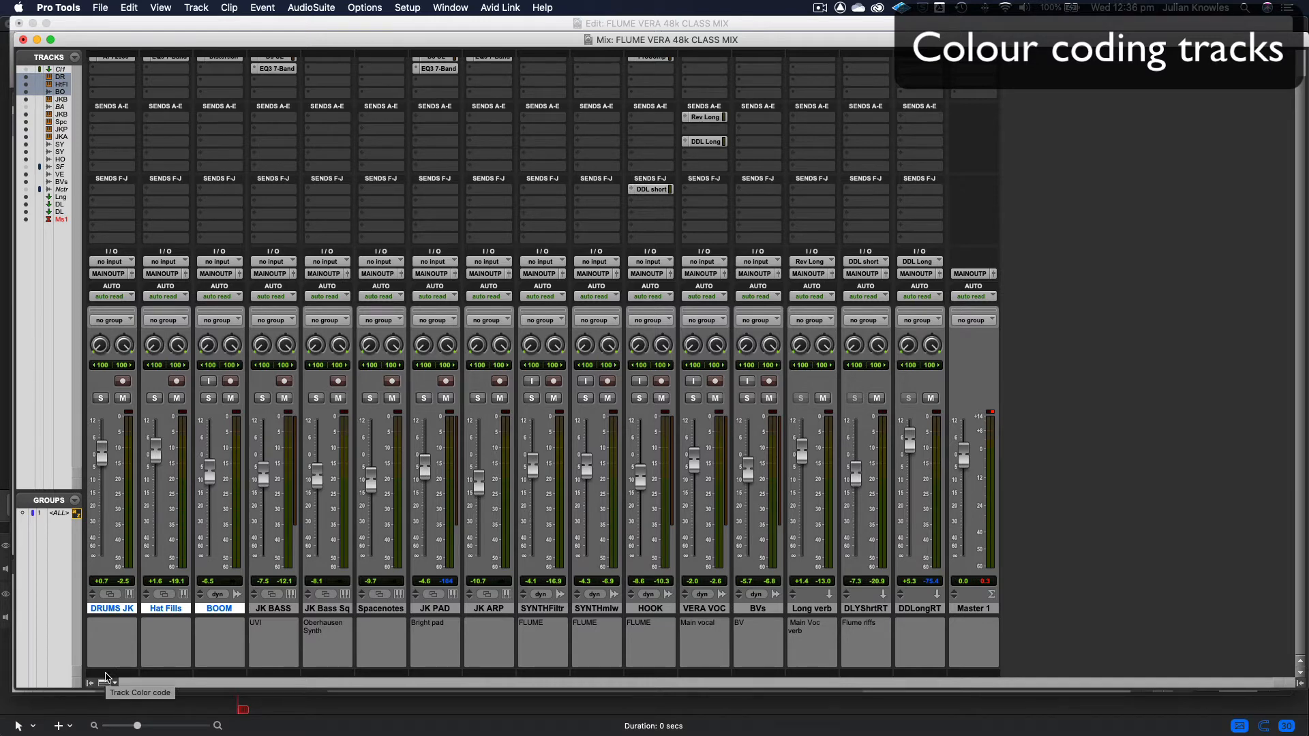
pyautogui.click(106, 679)
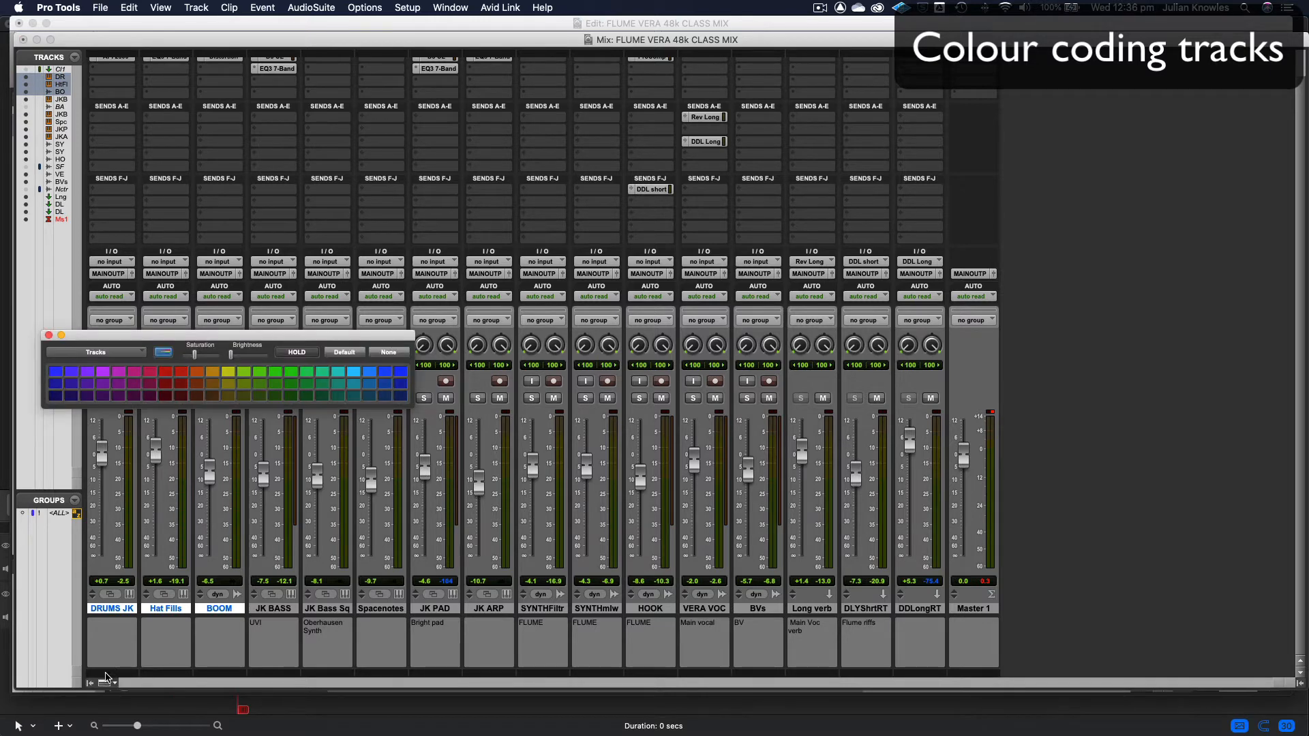
pyautogui.click(149, 372)
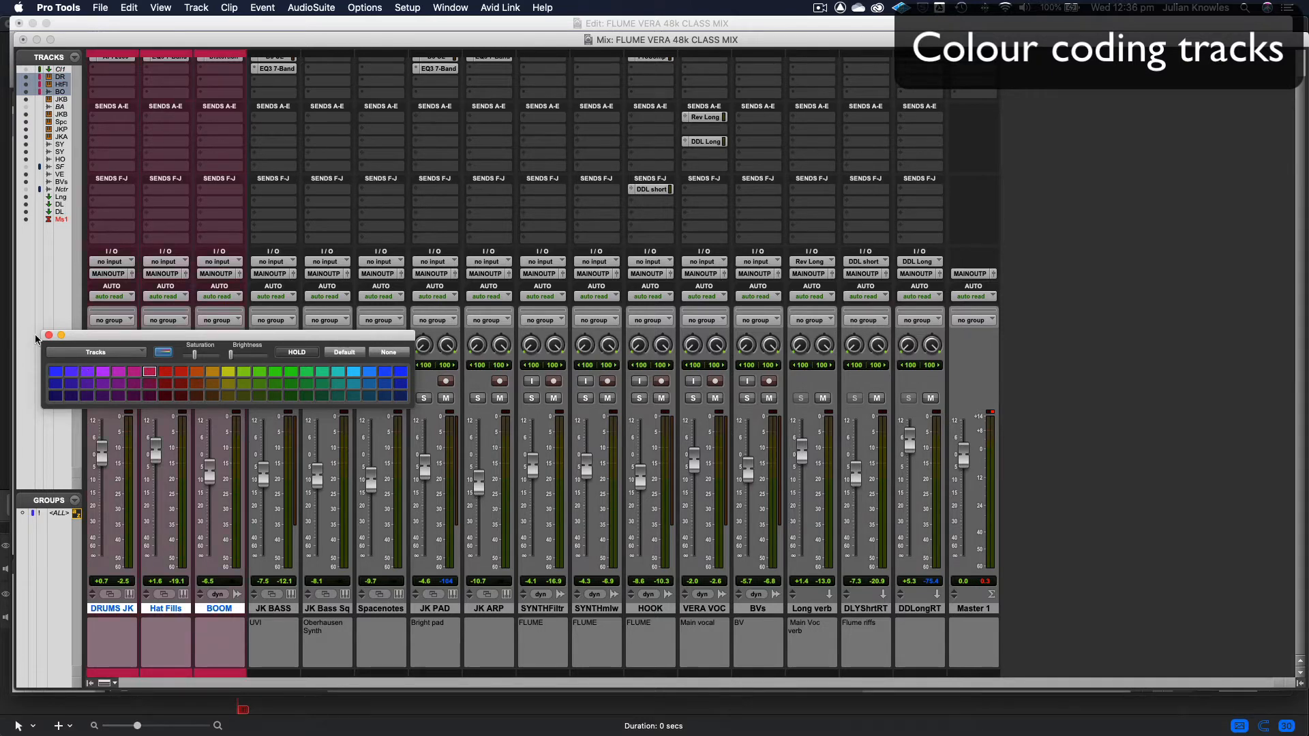
pyautogui.click(48, 336)
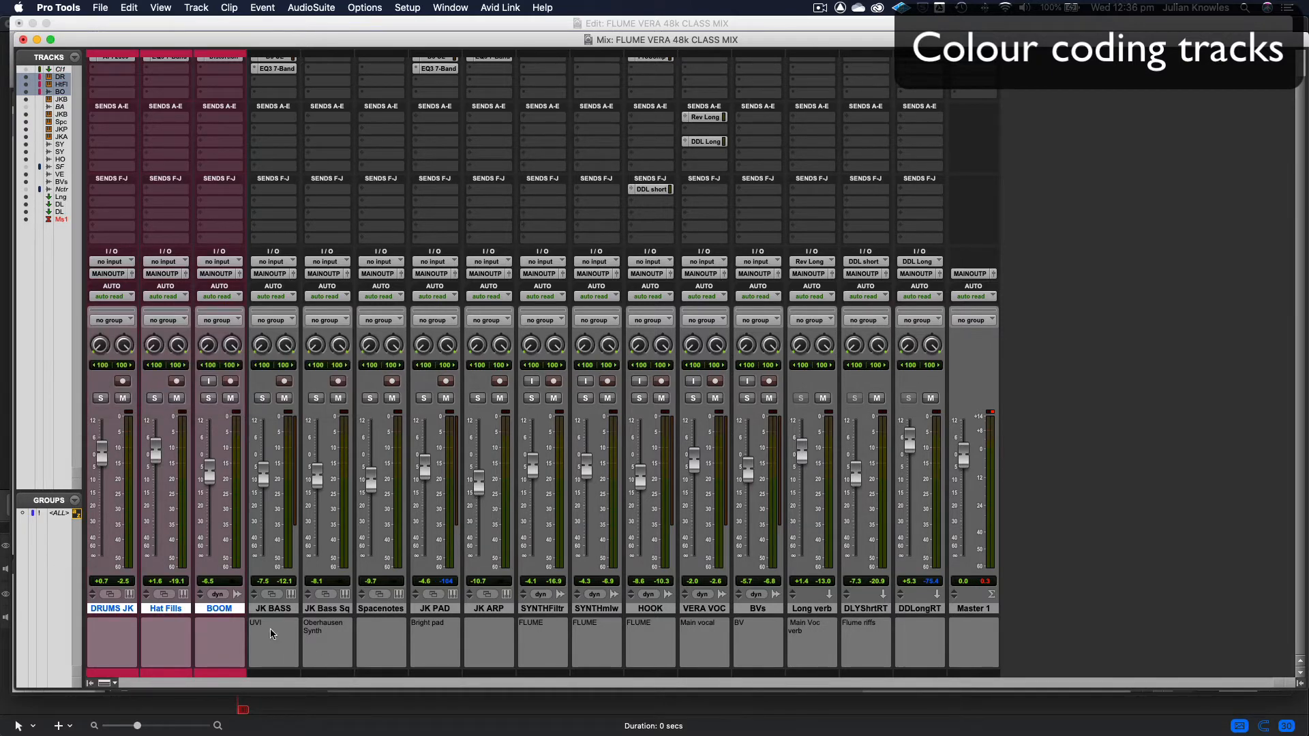
# - Colour-code the two bass tracks, JK BASS and JK Bass Sq, in light blue
pyautogui.click(259, 612)
pyautogui.keyDown('shift'); pyautogui.click(333, 609); pyautogui.keyUp('shift')
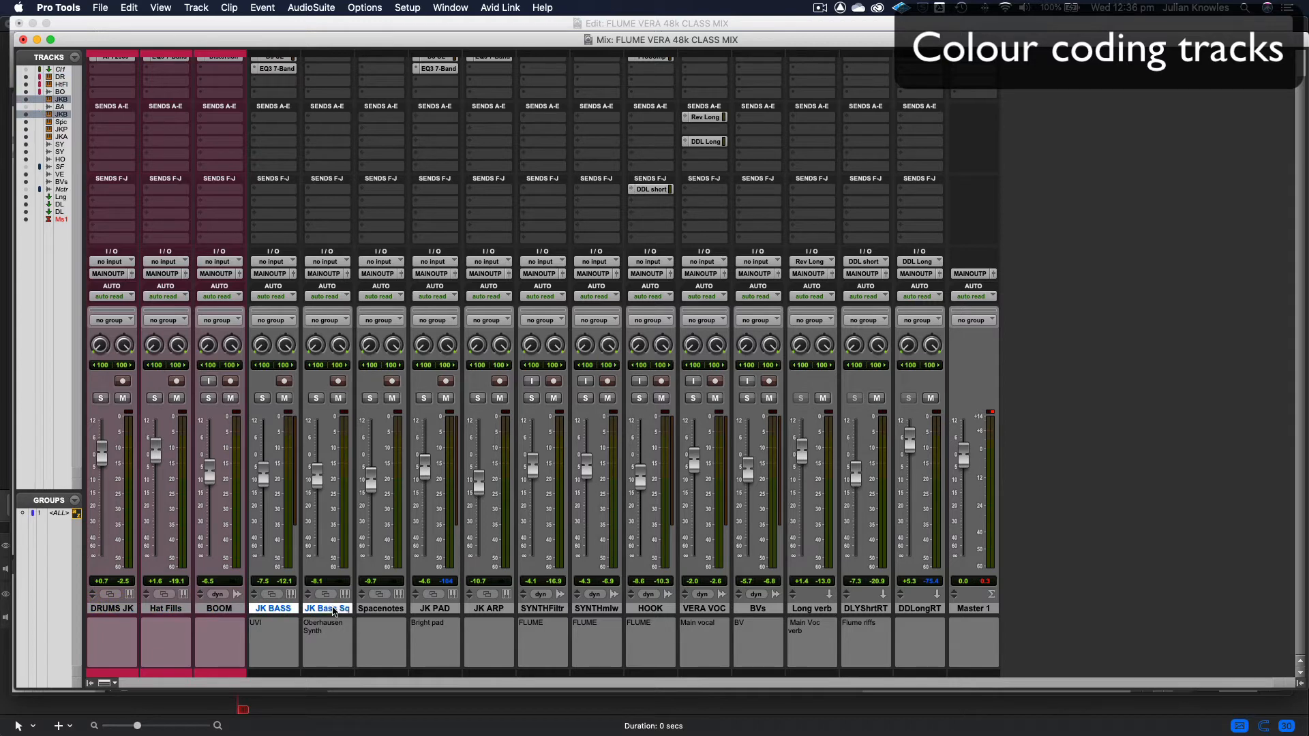
pyautogui.doubleClick(277, 675)
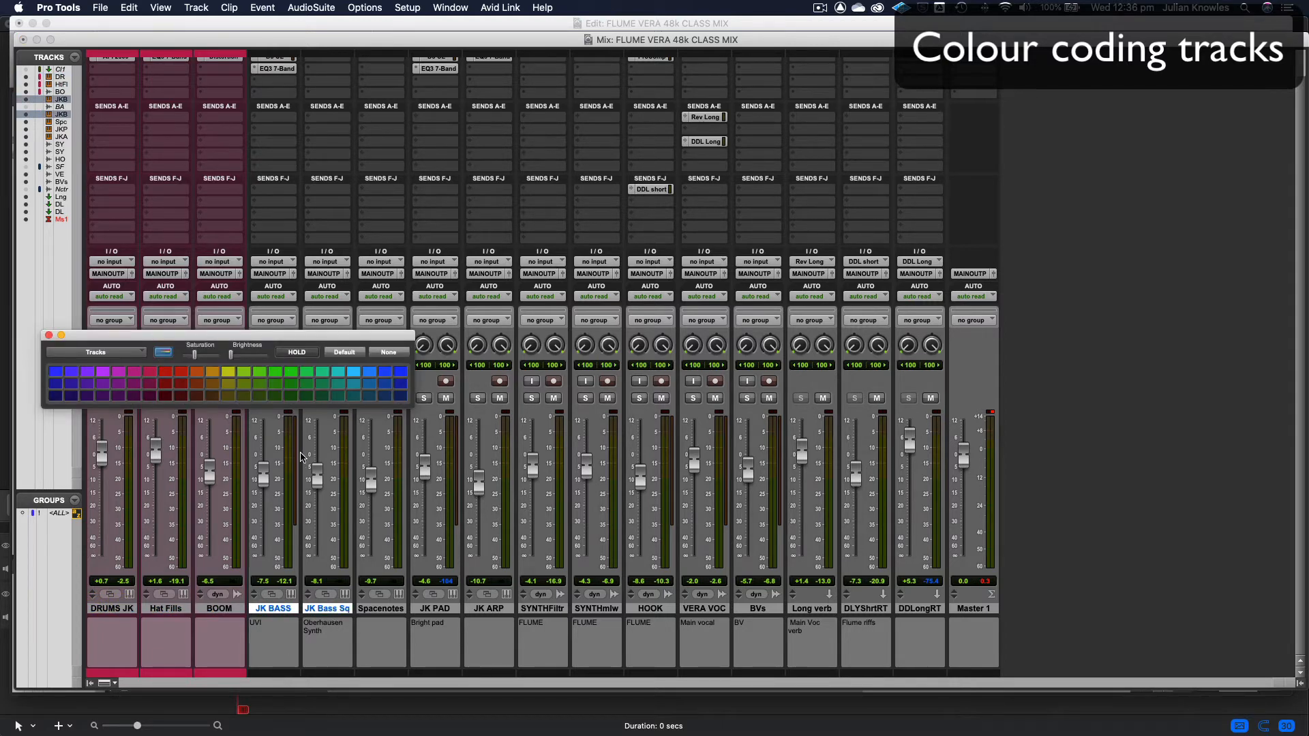
pyautogui.click(353, 373)
pyautogui.click(48, 335)
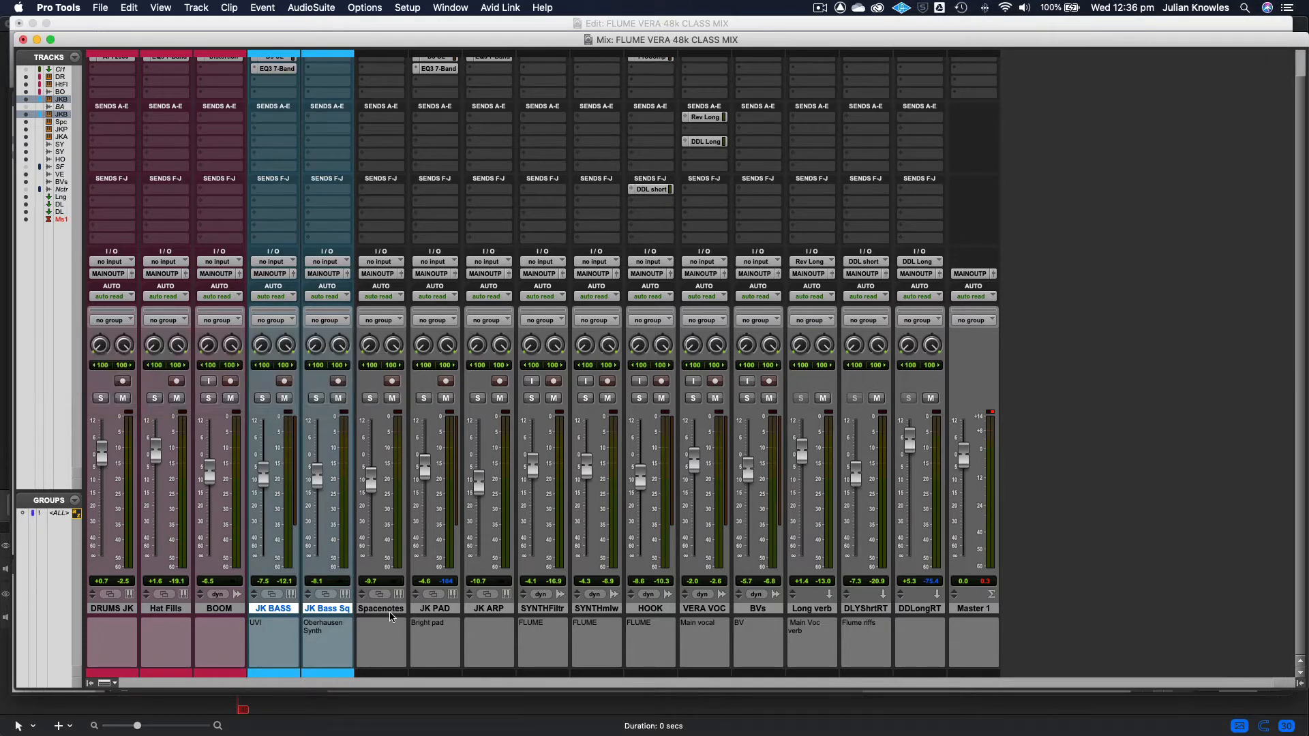
# - Colour-code the synth and hook tracks from Spacenotes through HOOK in bright green
pyautogui.click(390, 611)
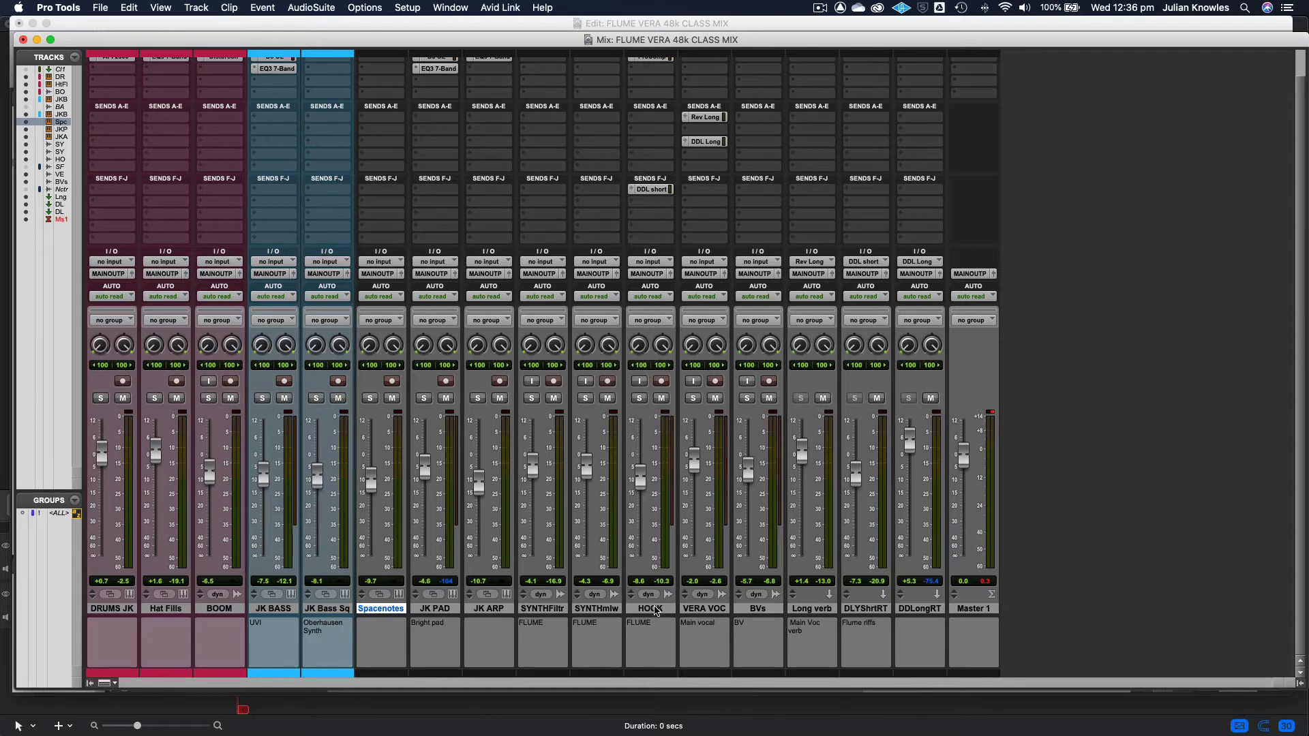
pyautogui.keyDown('shift'); pyautogui.click(651, 609); pyautogui.keyUp('shift')
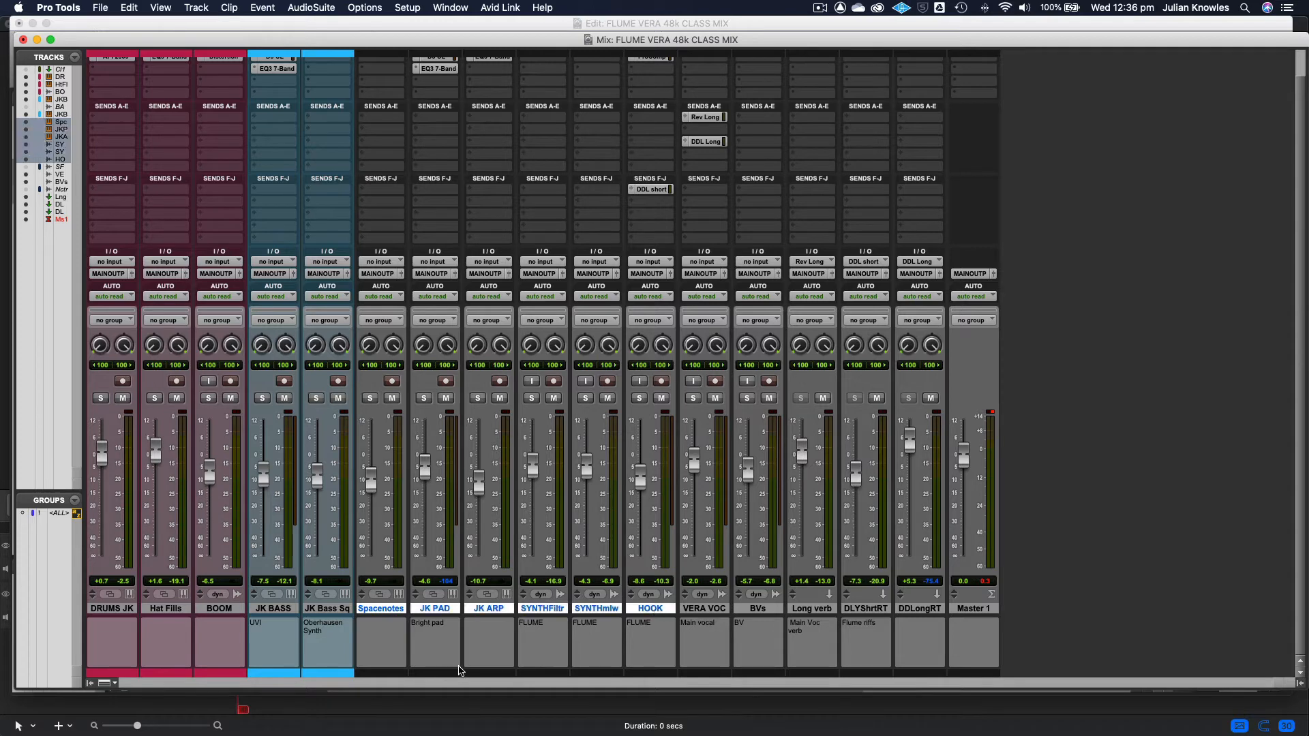
pyautogui.doubleClick(387, 675)
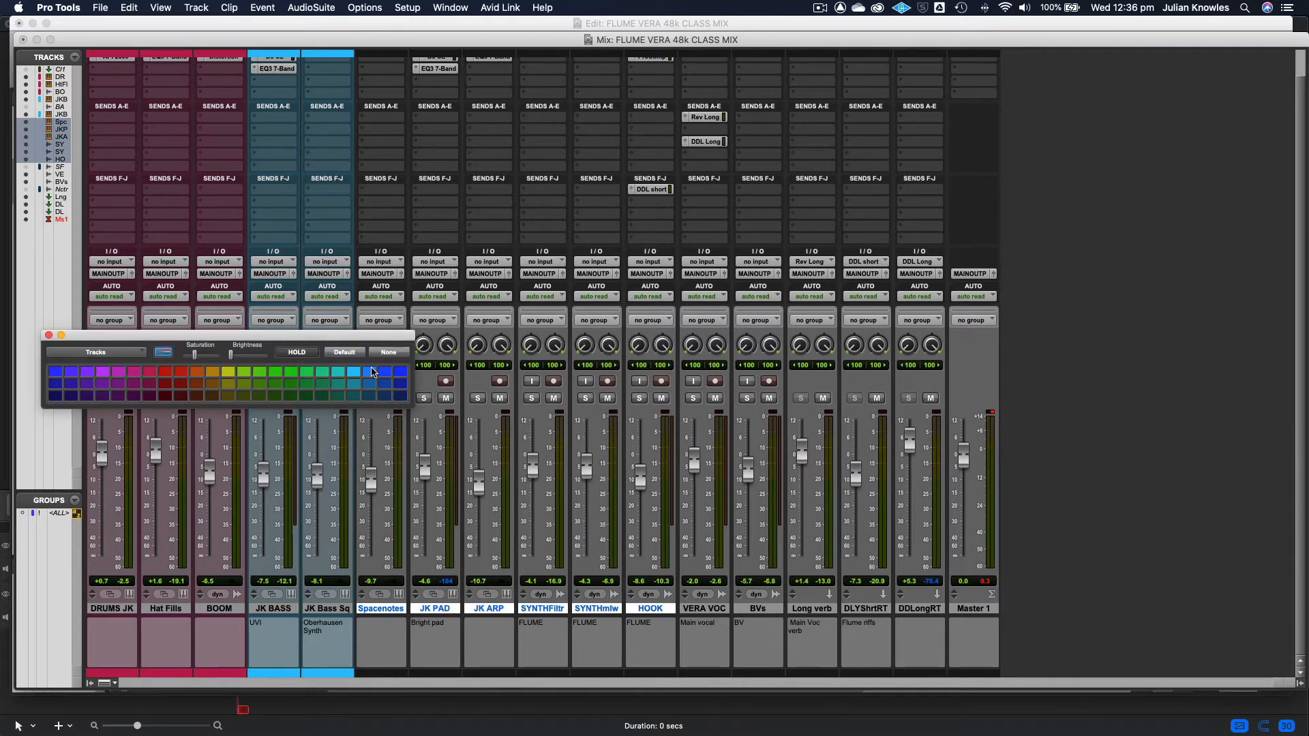
pyautogui.click(293, 372)
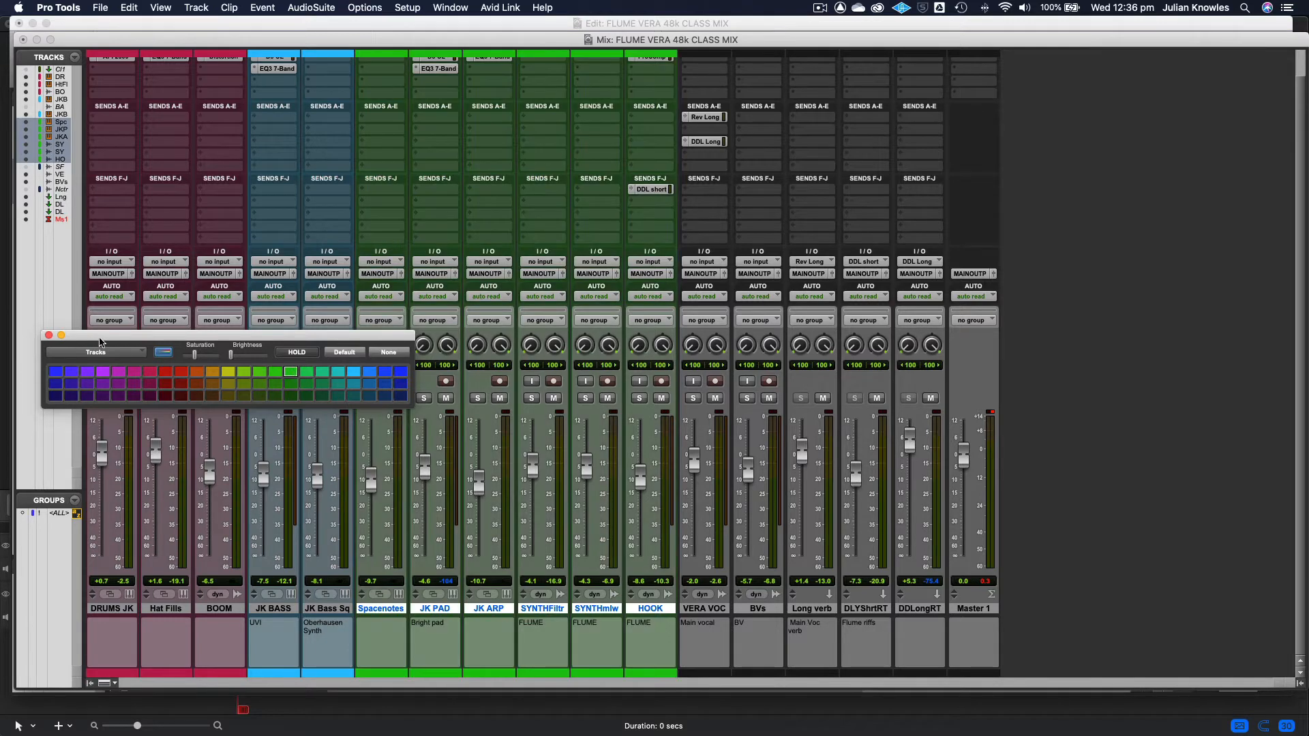
pyautogui.click(48, 335)
# - Colour-code the vocal tracks VERA VOC and BVs in yellow
pyautogui.click(715, 608)
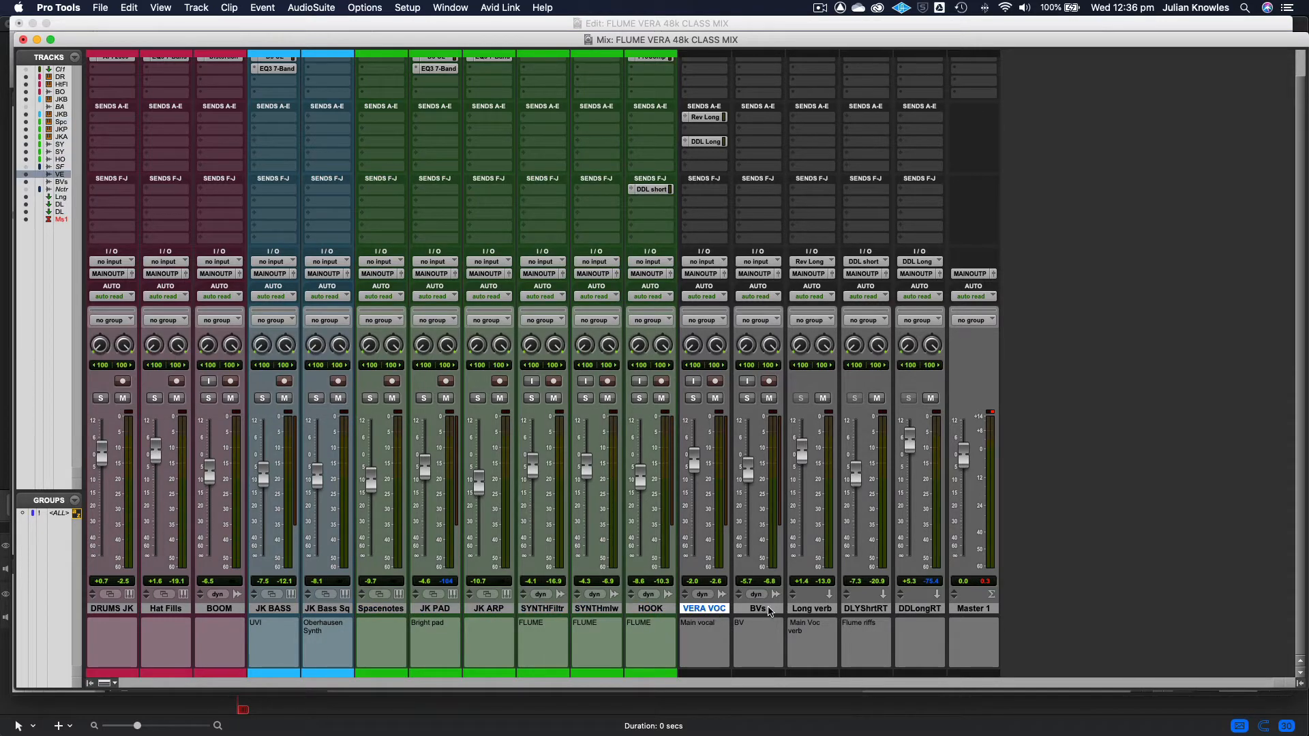
pyautogui.keyDown('shift'); pyautogui.click(764, 609); pyautogui.keyUp('shift')
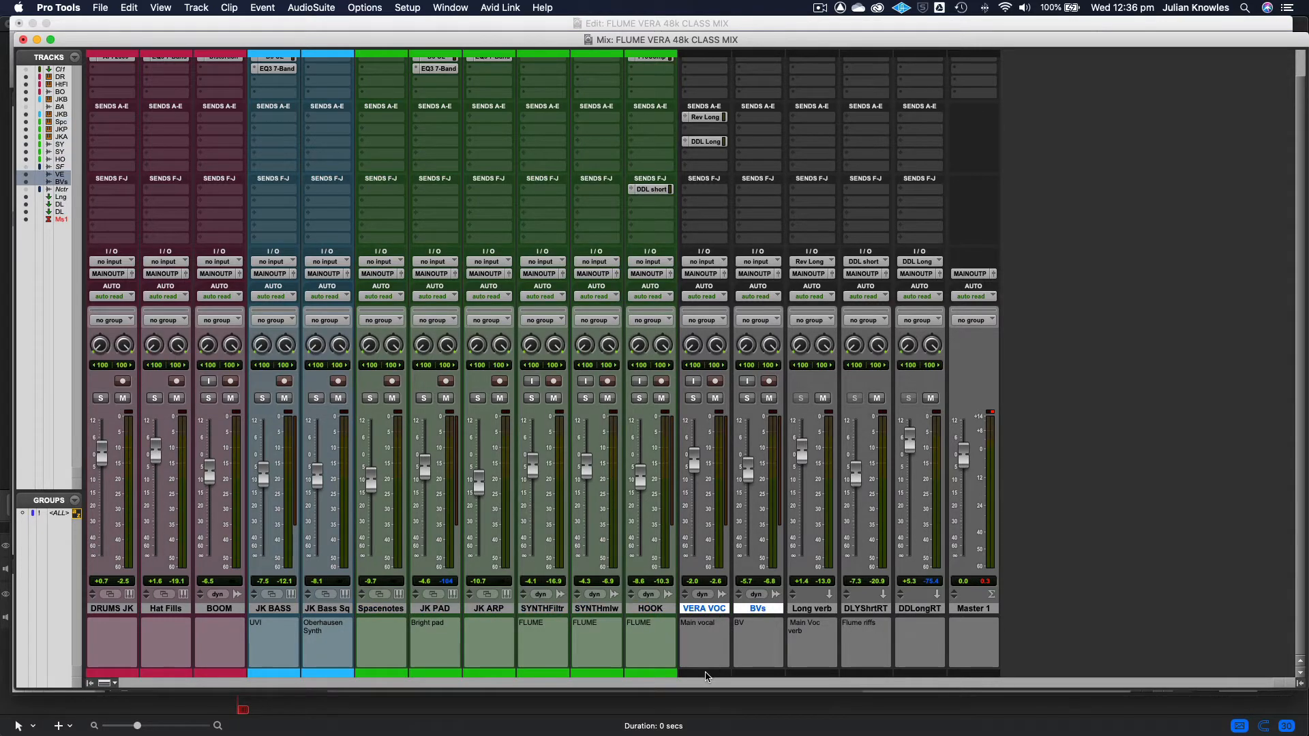
pyautogui.doubleClick(705, 676)
pyautogui.click(210, 381)
pyautogui.click(46, 332)
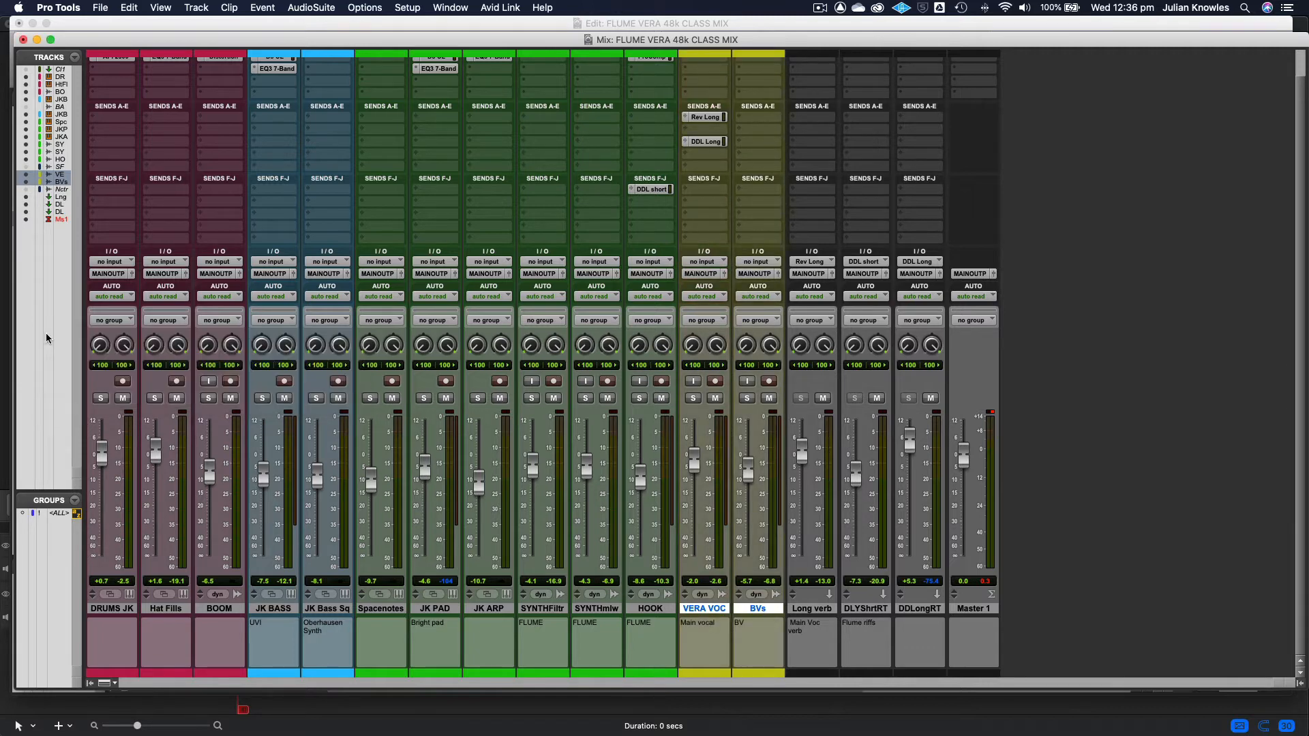
# - Colour-code the reverb and delay return tracks from Long verb through DDLongRT in magenta
pyautogui.click(812, 609)
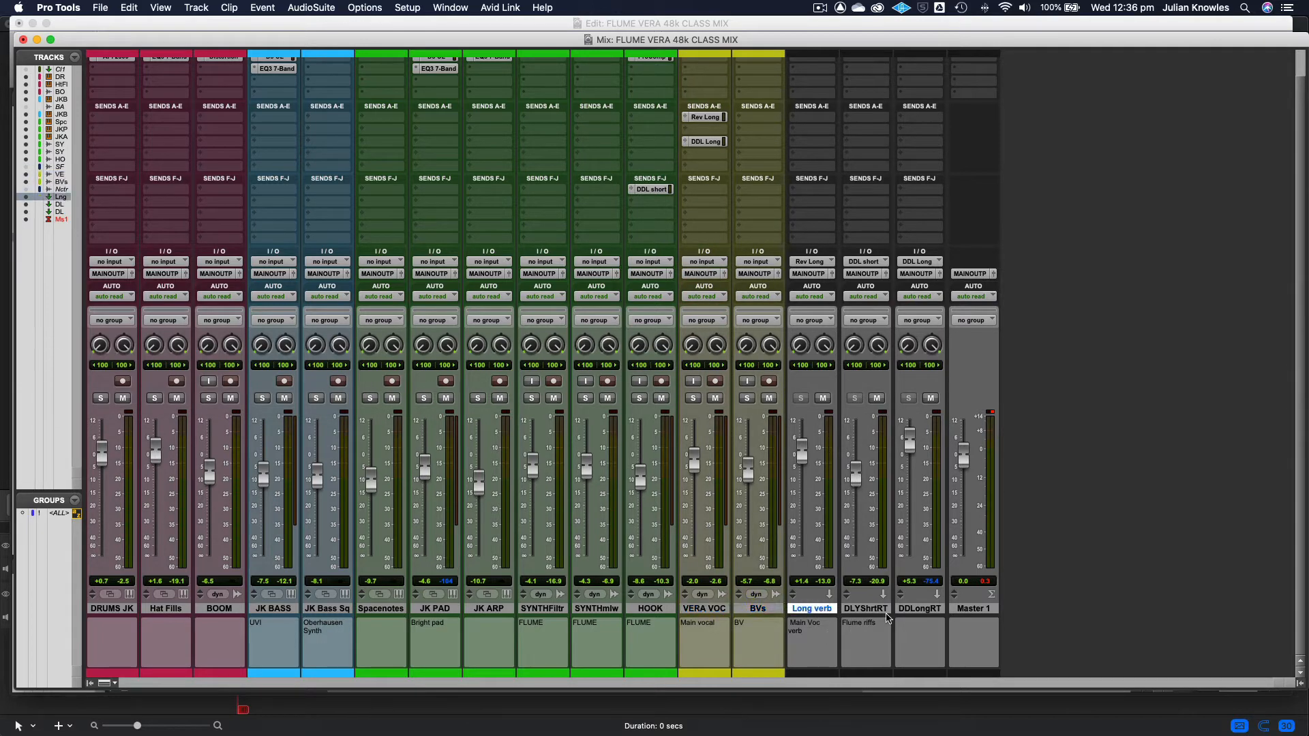
pyautogui.keyDown('shift'); pyautogui.click(919, 609); pyautogui.keyUp('shift')
pyautogui.doubleClick(839, 672)
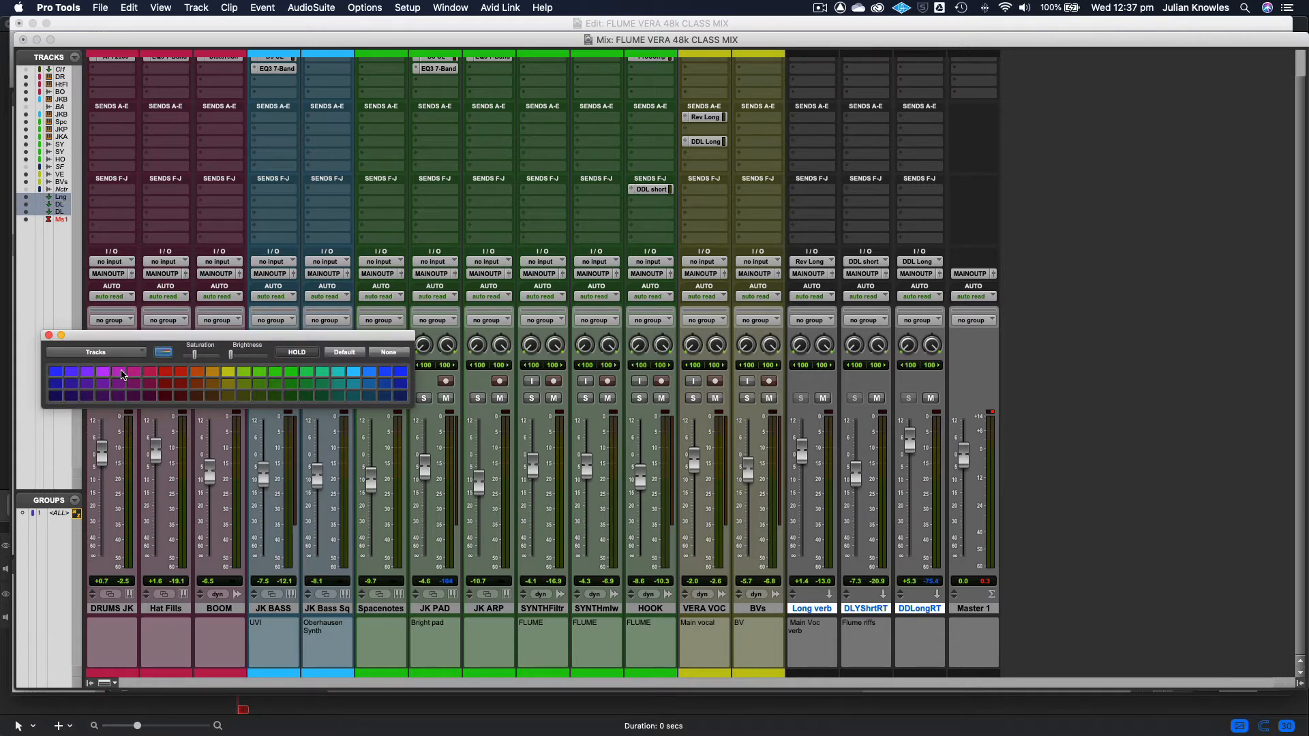
pyautogui.click(123, 374)
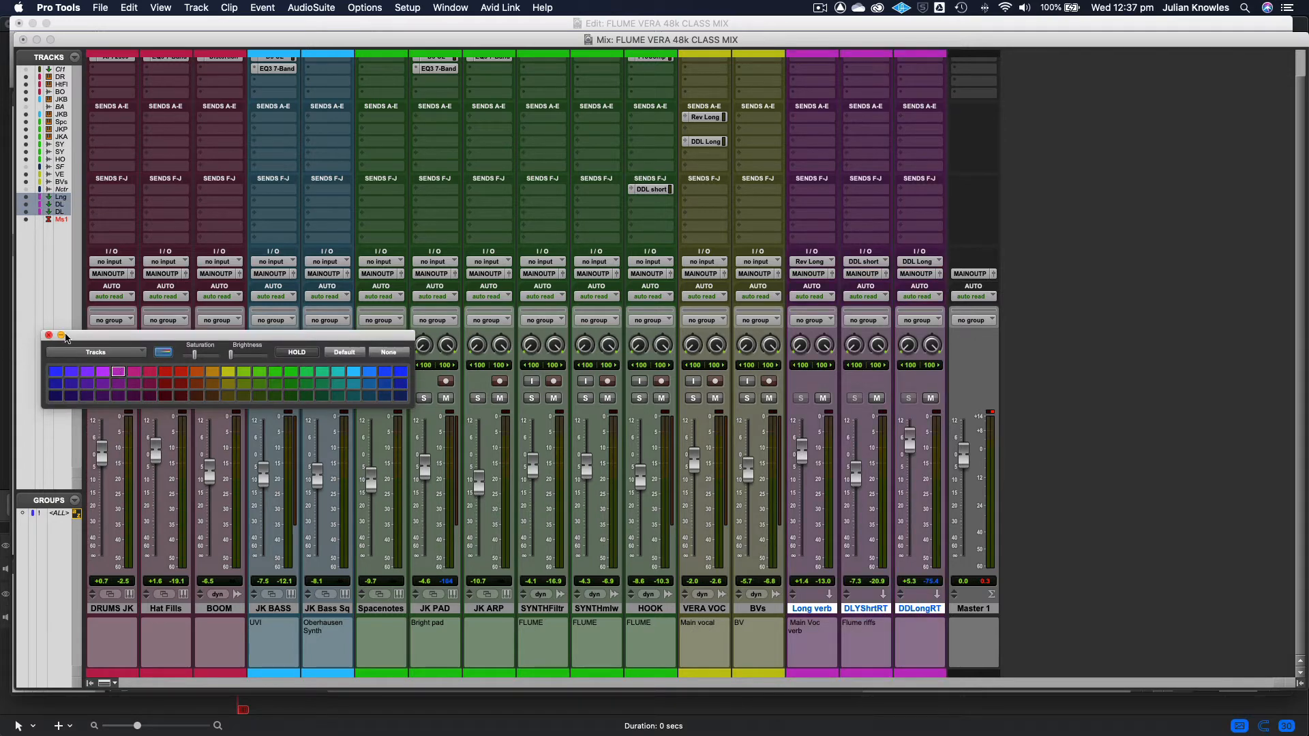
pyautogui.click(49, 335)
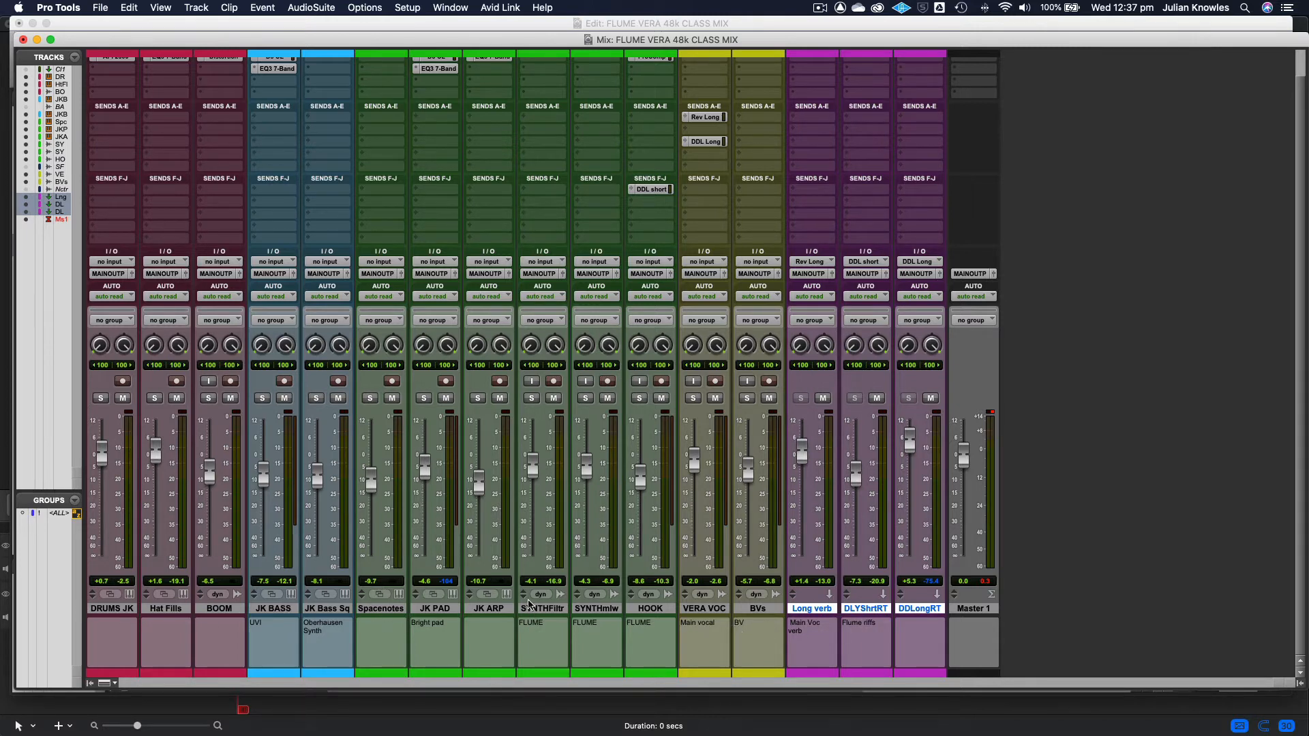
# - Add the comment "arp flourish" to the JK ARP track
pyautogui.click(386, 625)
pyautogui.click(489, 633)
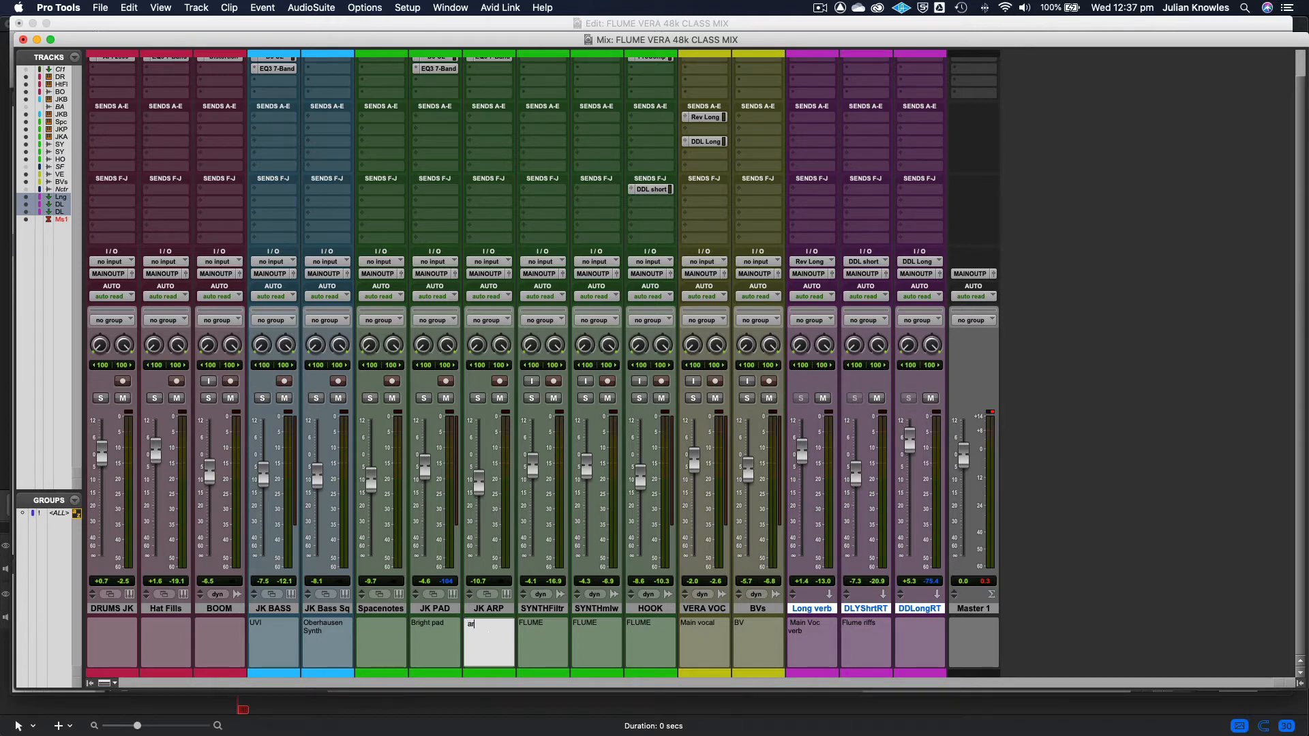
pyautogui.write('arp flous')
pyautogui.write('ish')
pyautogui.press('Return')
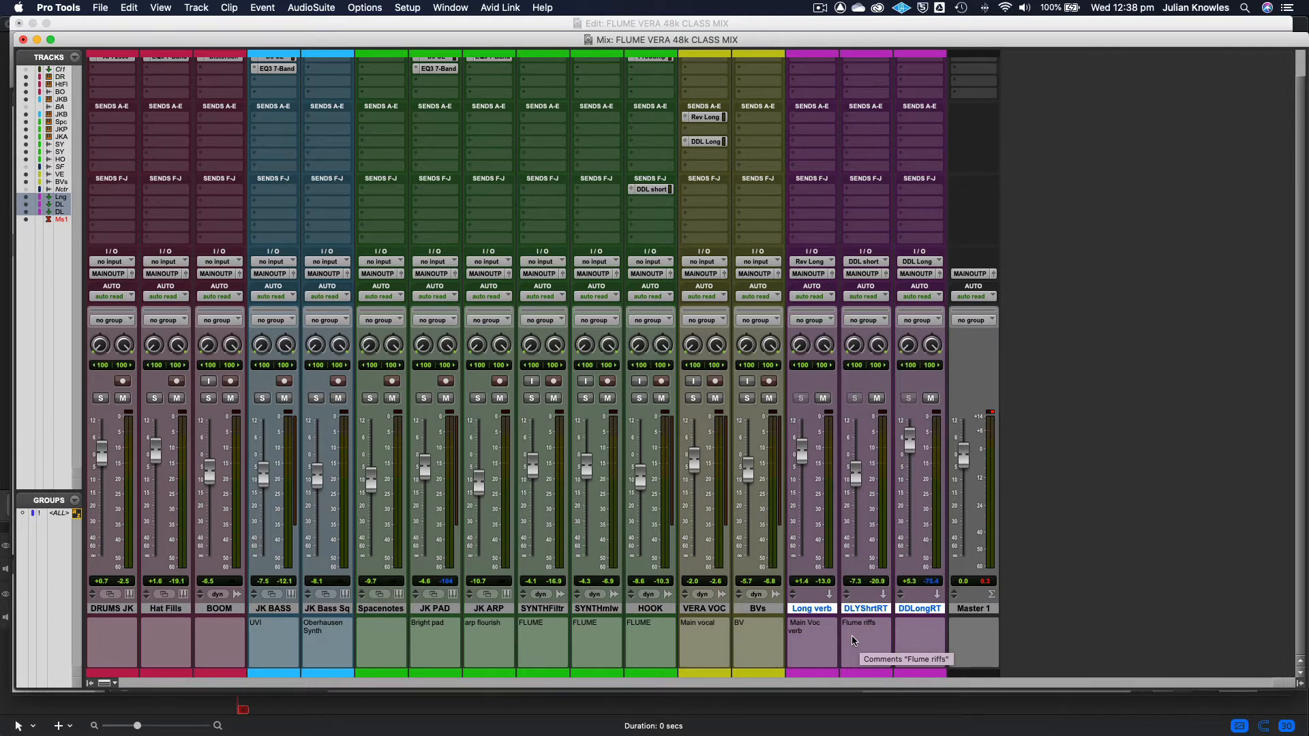
# - Switch to the Edit window and enlarge the timeline one level, showing the song from bar 1
pyautogui.press('super+equal')
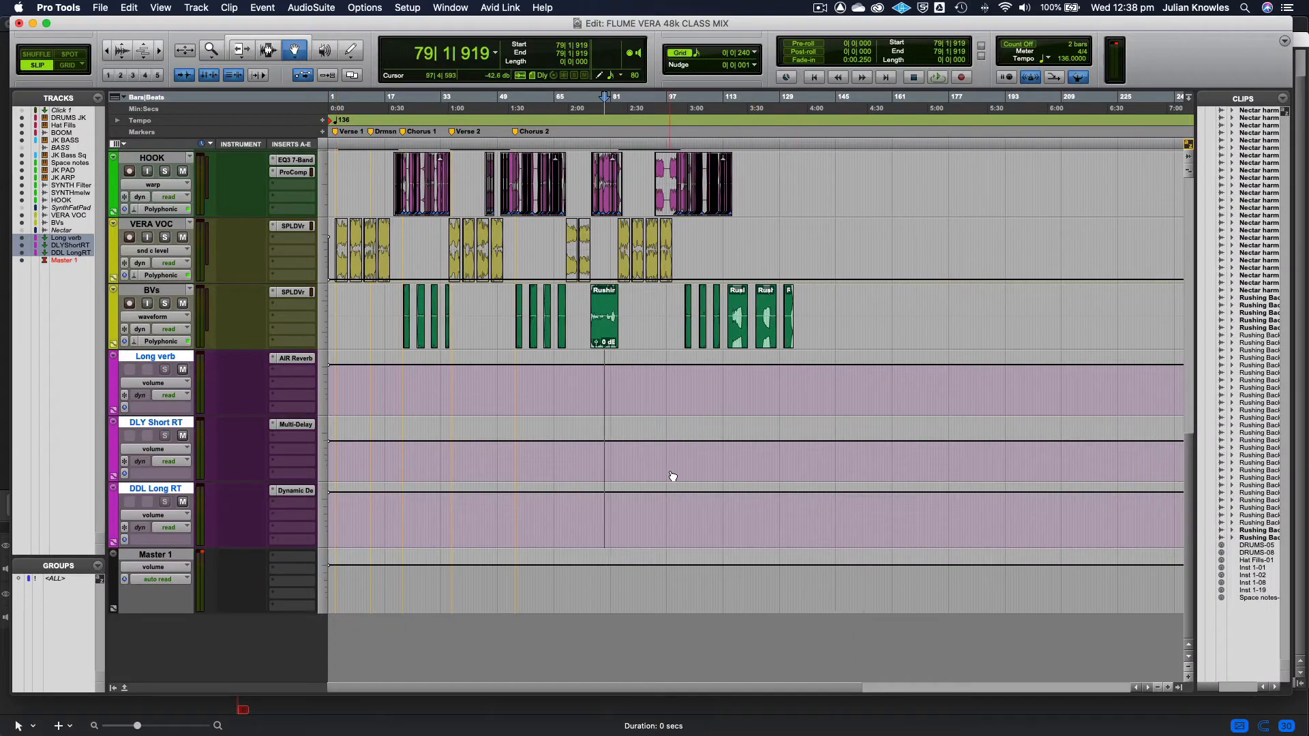
pyautogui.press('t')
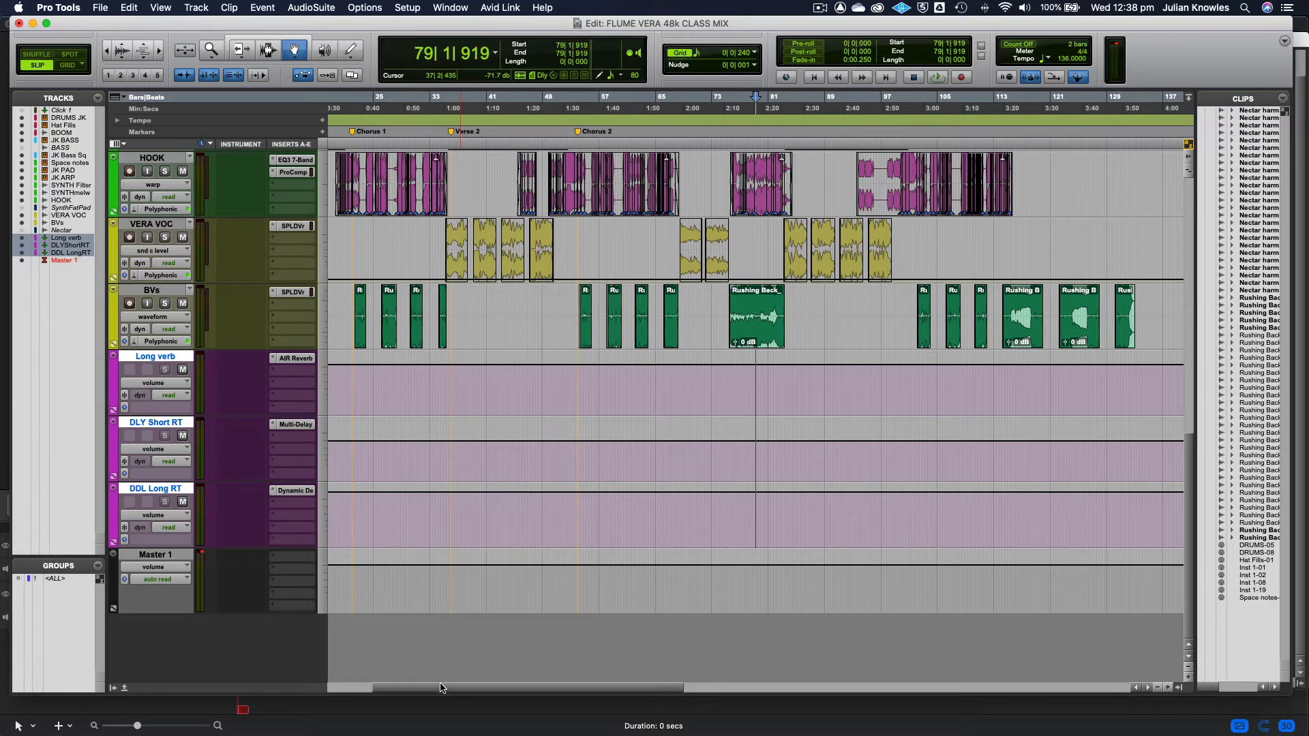
pyautogui.moveTo(439, 688); pyautogui.dragTo(394, 689)
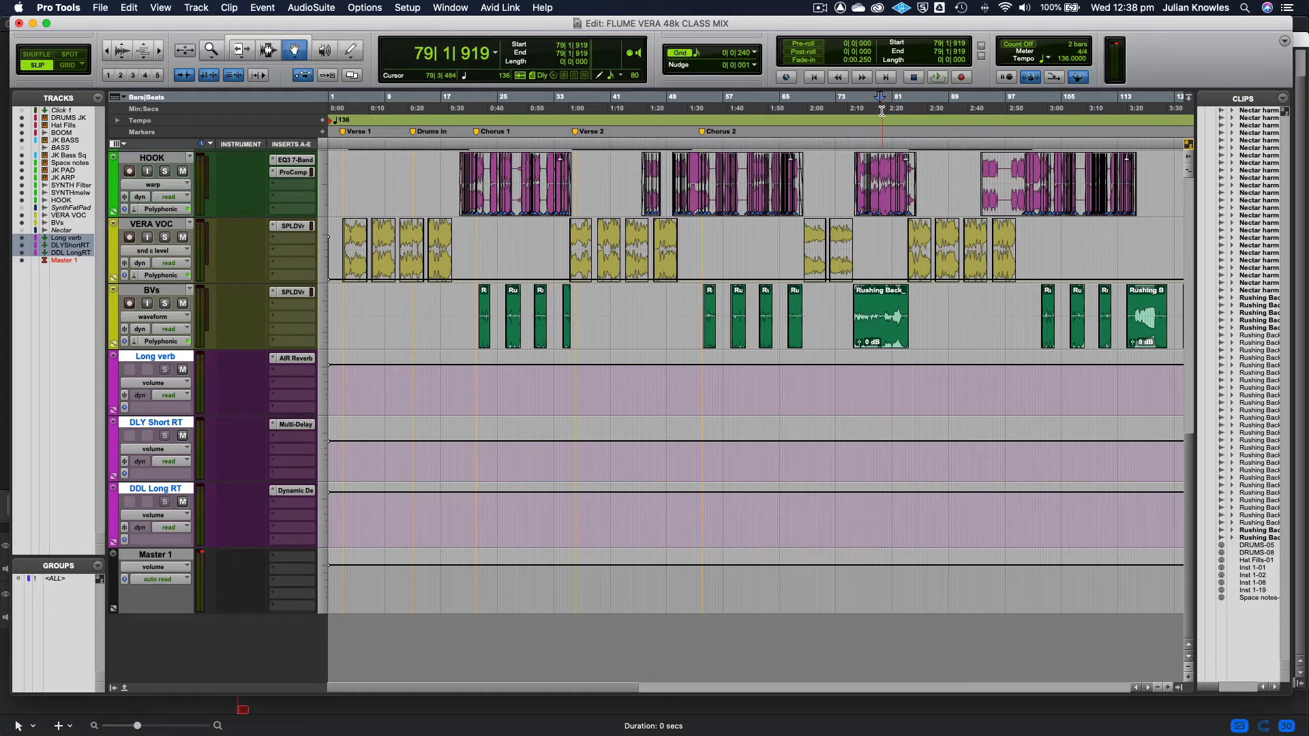
# - Change the HOOK track's display from warp to waveform and look over the coloured tracks
pyautogui.scroll(6, 904, 334)
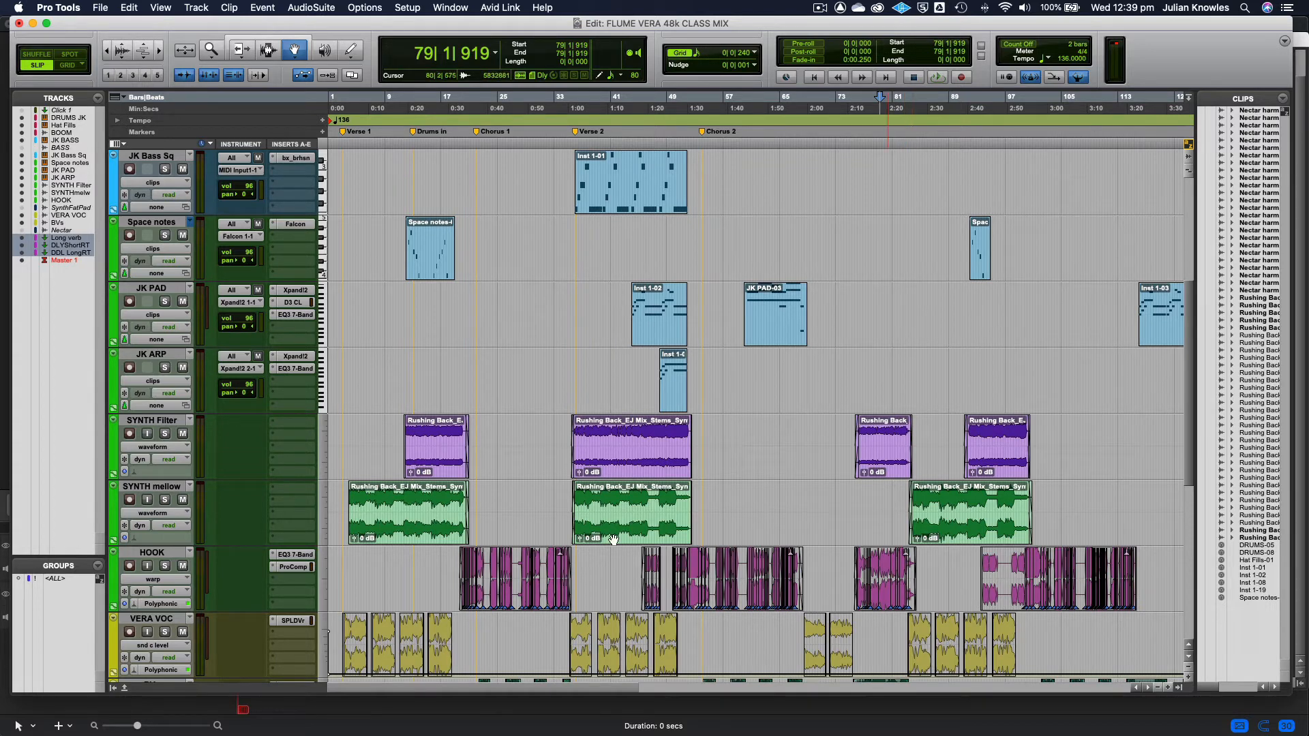
pyautogui.click(139, 580)
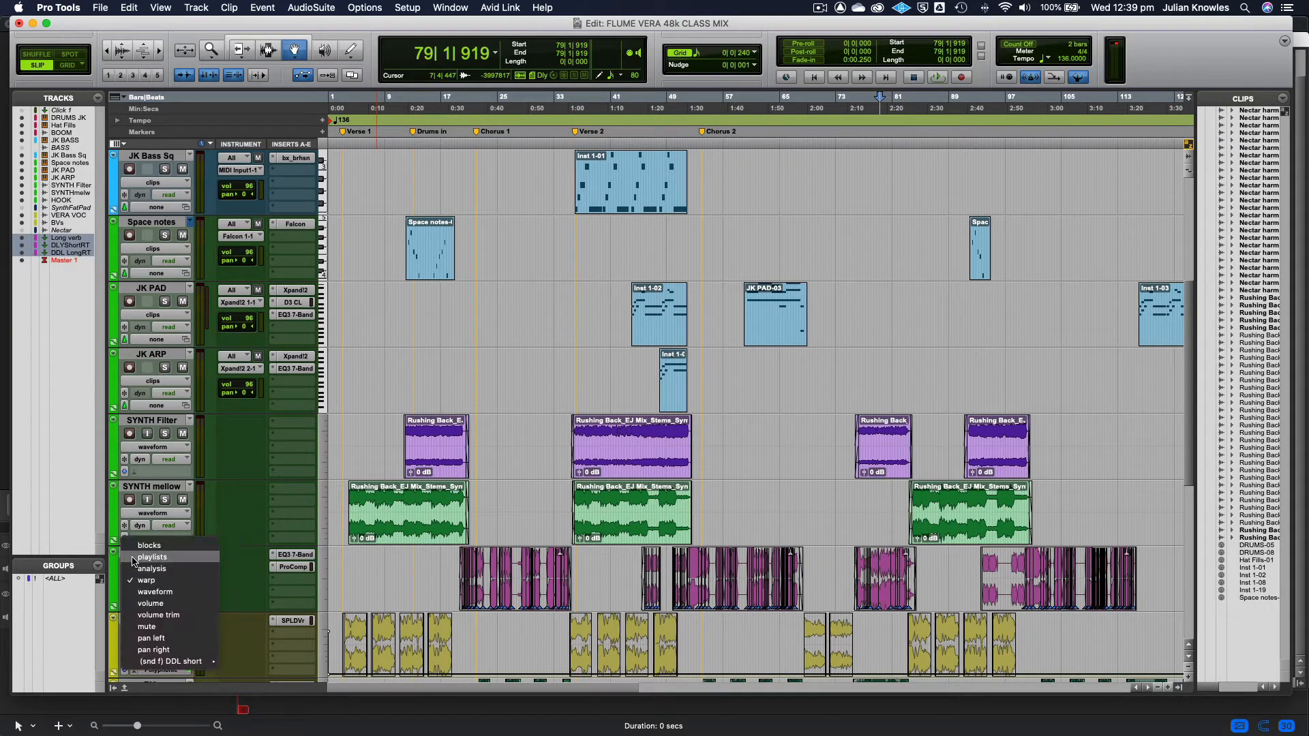
pyautogui.click(156, 592)
pyautogui.scroll(-3, 606, 387)
pyautogui.scroll(4, 606, 387)
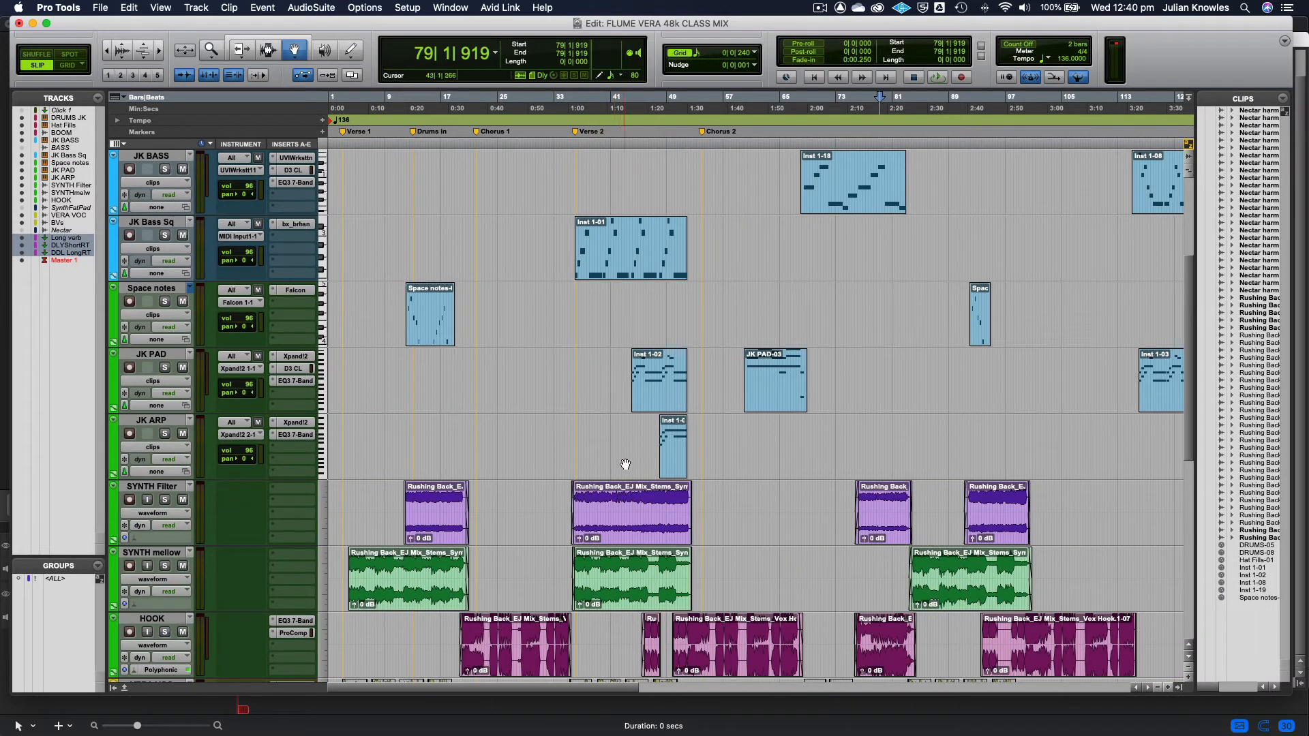
pyautogui.scroll(-3, 622, 464)
pyautogui.scroll(4, 622, 464)
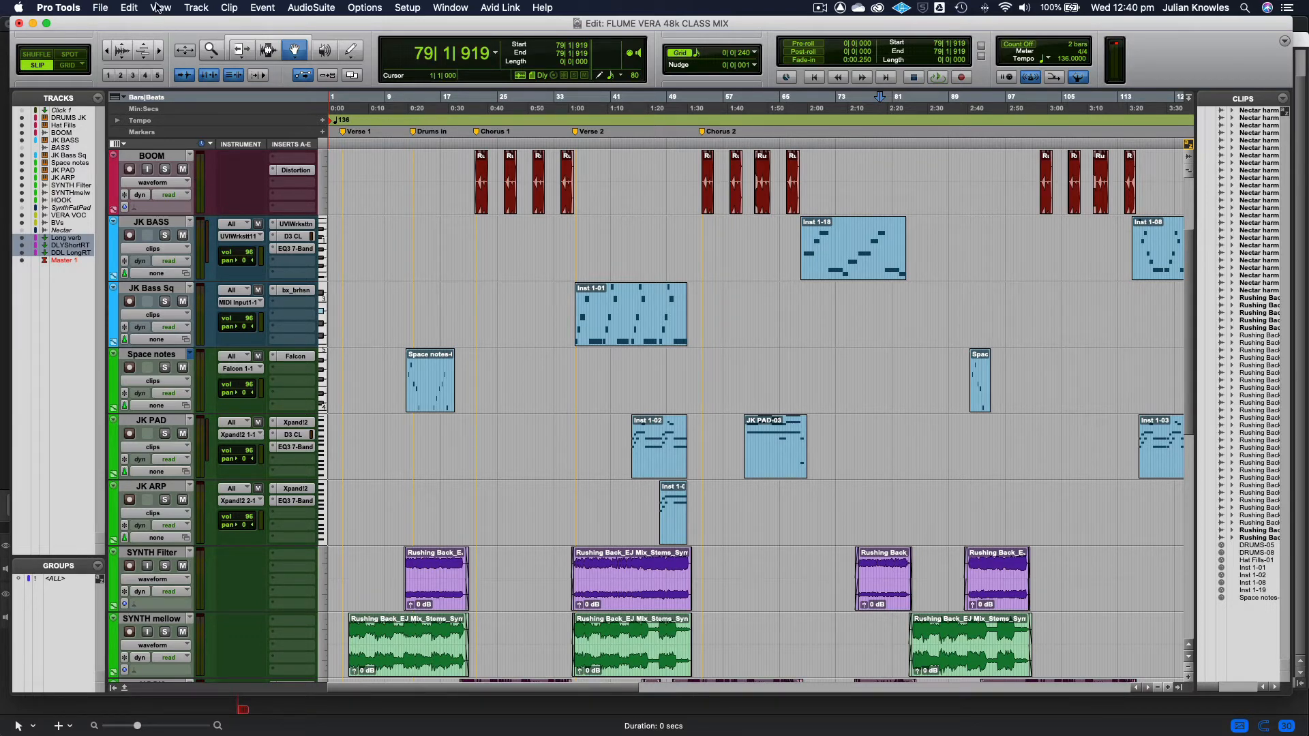
# - Check which columns can be shown in the Edit window, leaving the selection as it is
pyautogui.click(157, 8)
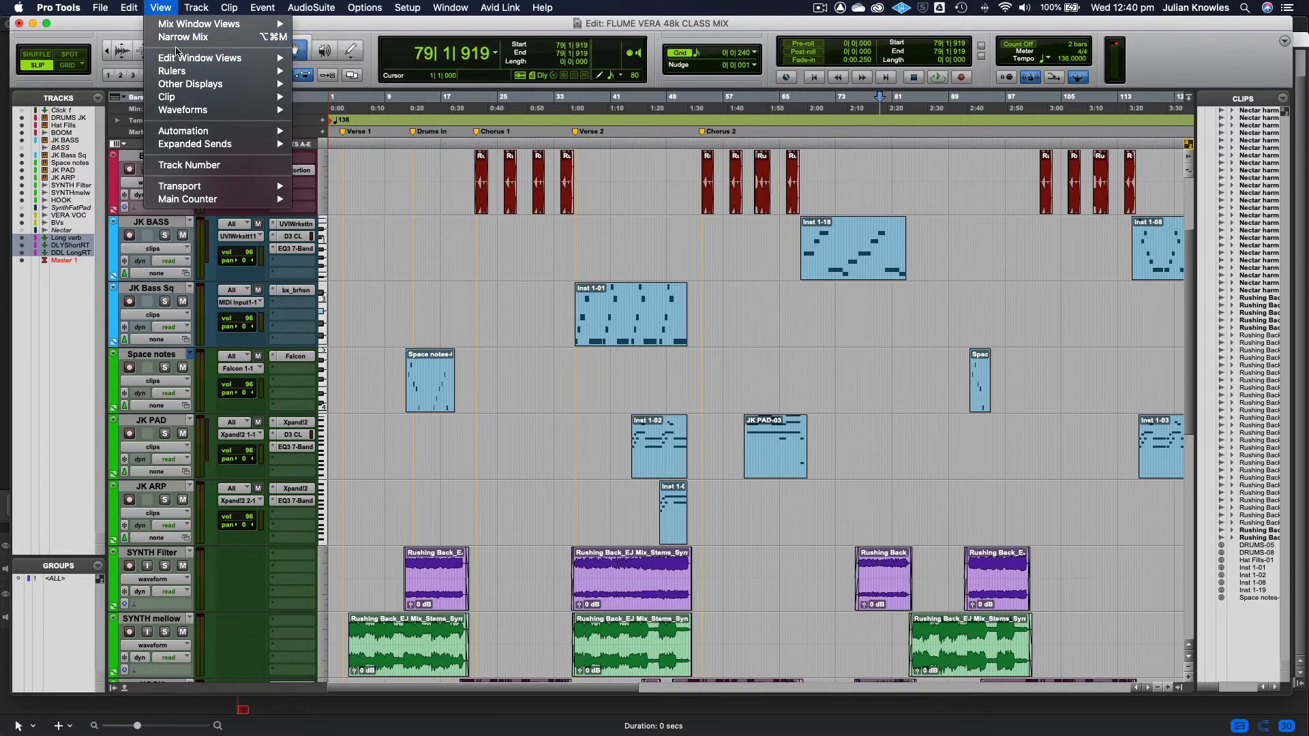
pyautogui.moveTo(204, 58)
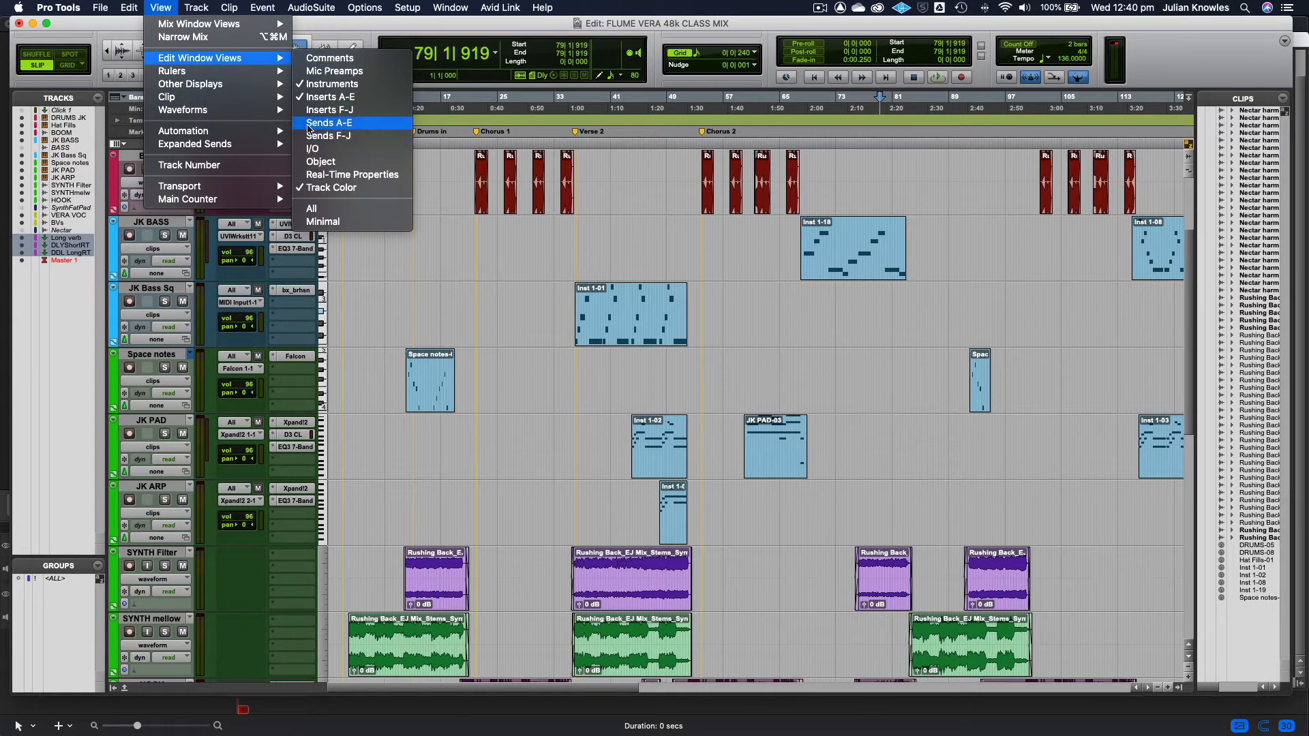
pyautogui.click(556, 46)
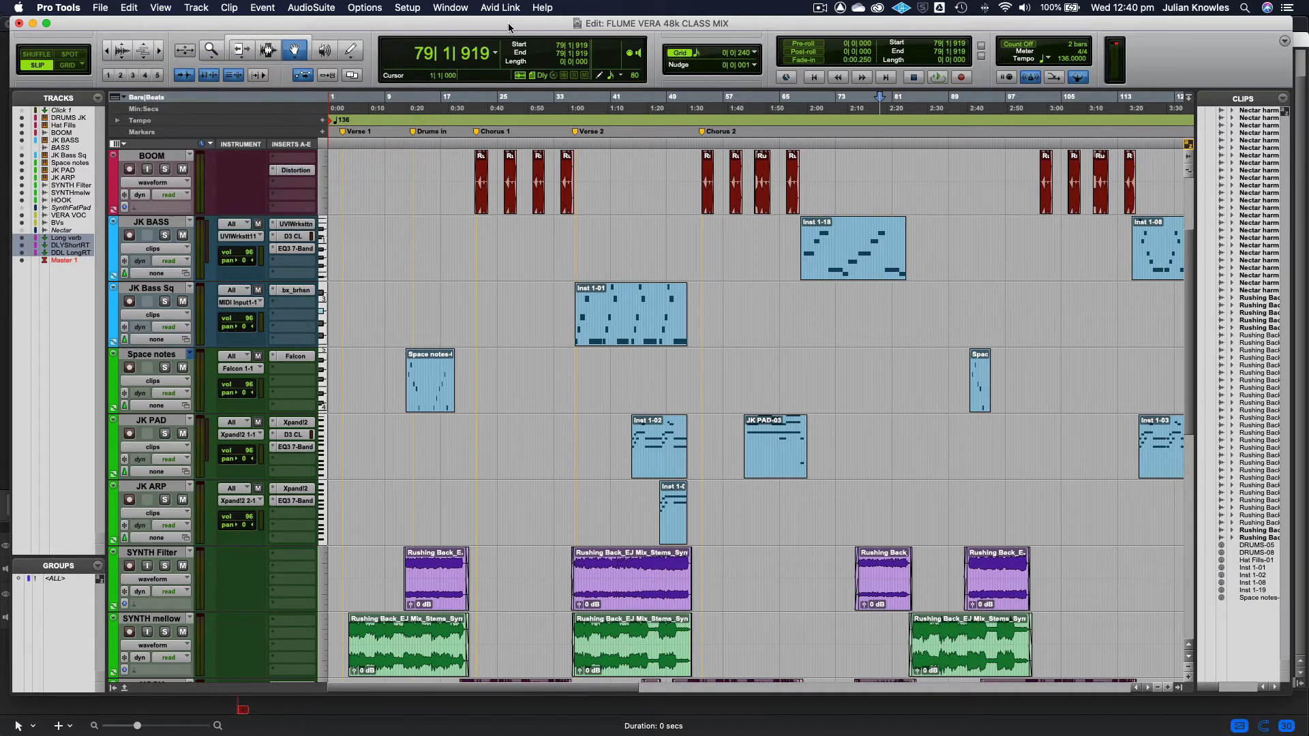
# - Switch to the Mix window, check which channel strip sections can be shown, and look over the inserts
pyautogui.press('super+equal')
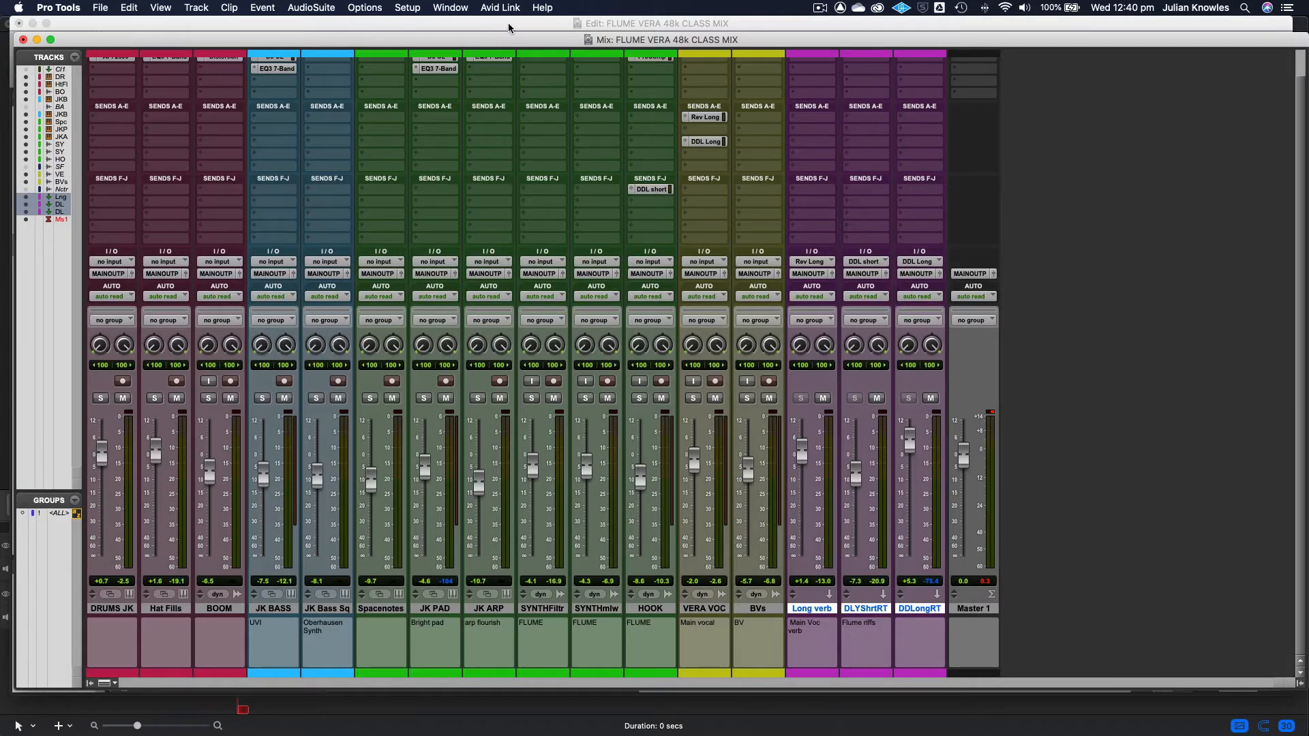
pyautogui.click(161, 10)
pyautogui.moveTo(263, 23)
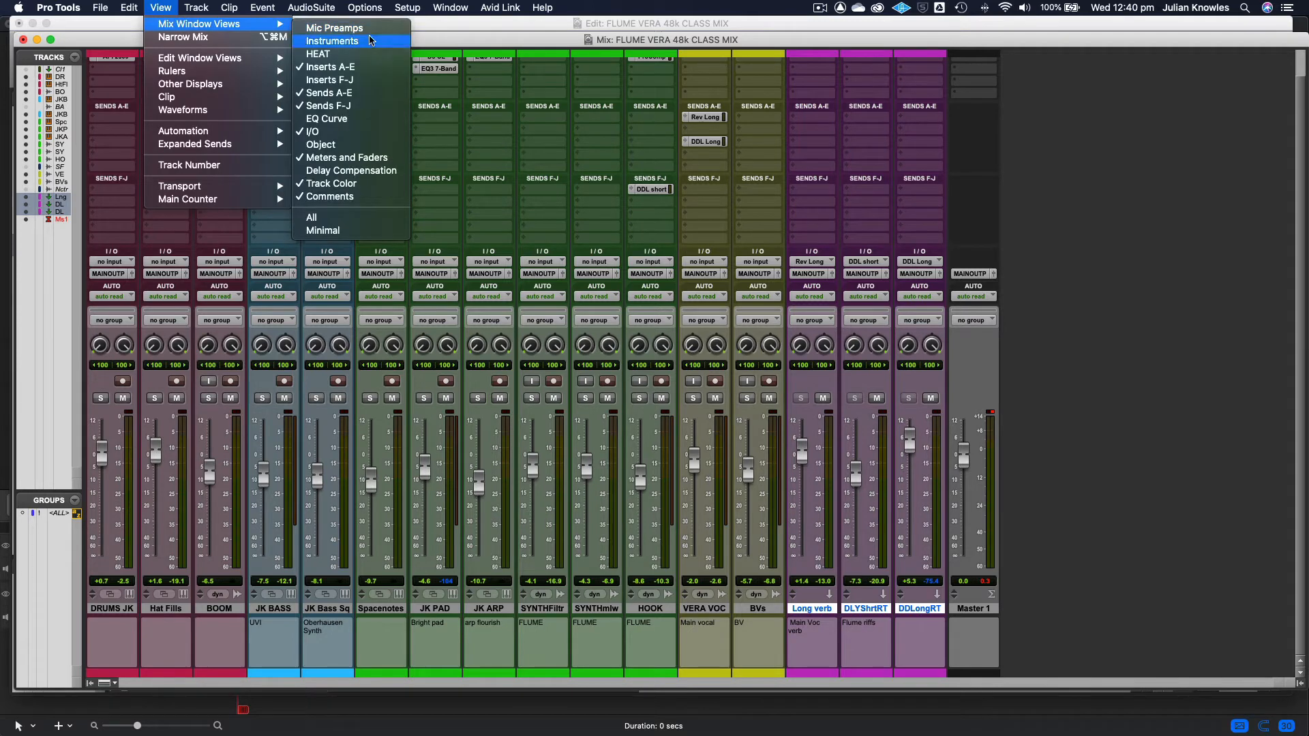
pyautogui.click(1066, 392)
pyautogui.scroll(3, 1075, 389)
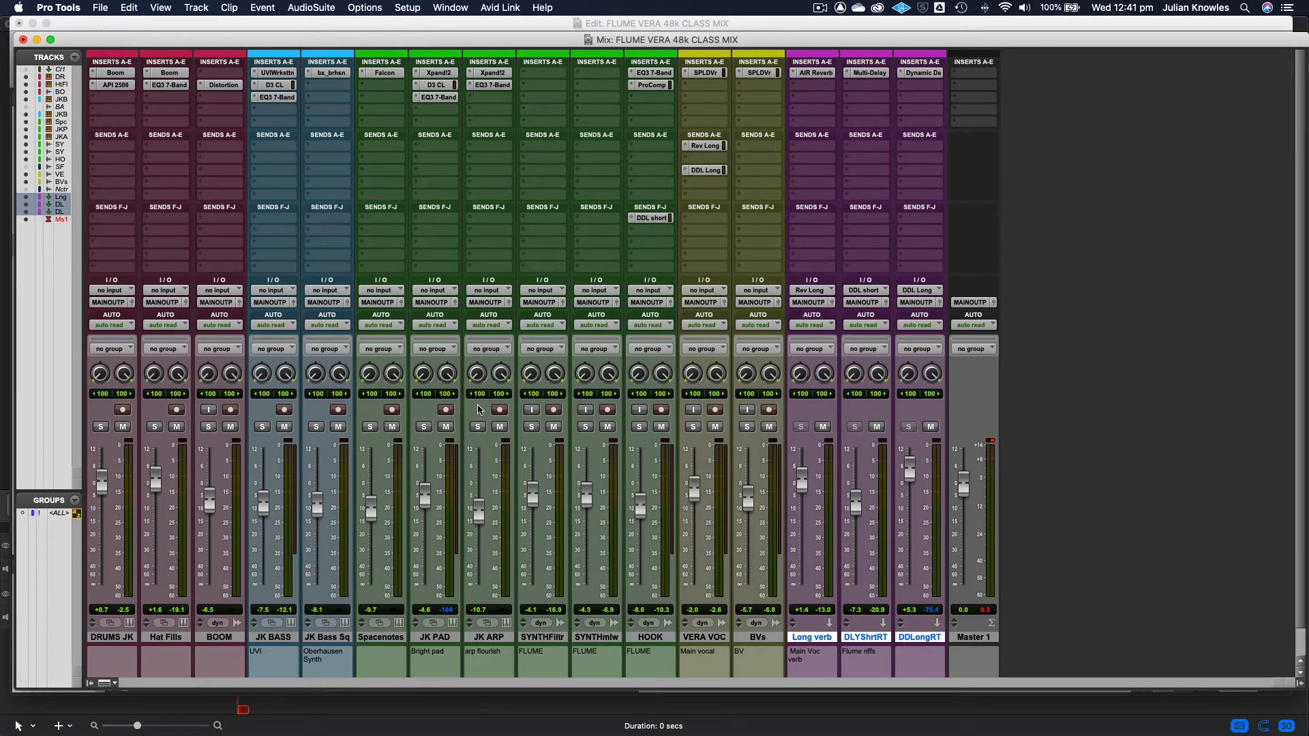
pyautogui.scroll(-3, 479, 410)
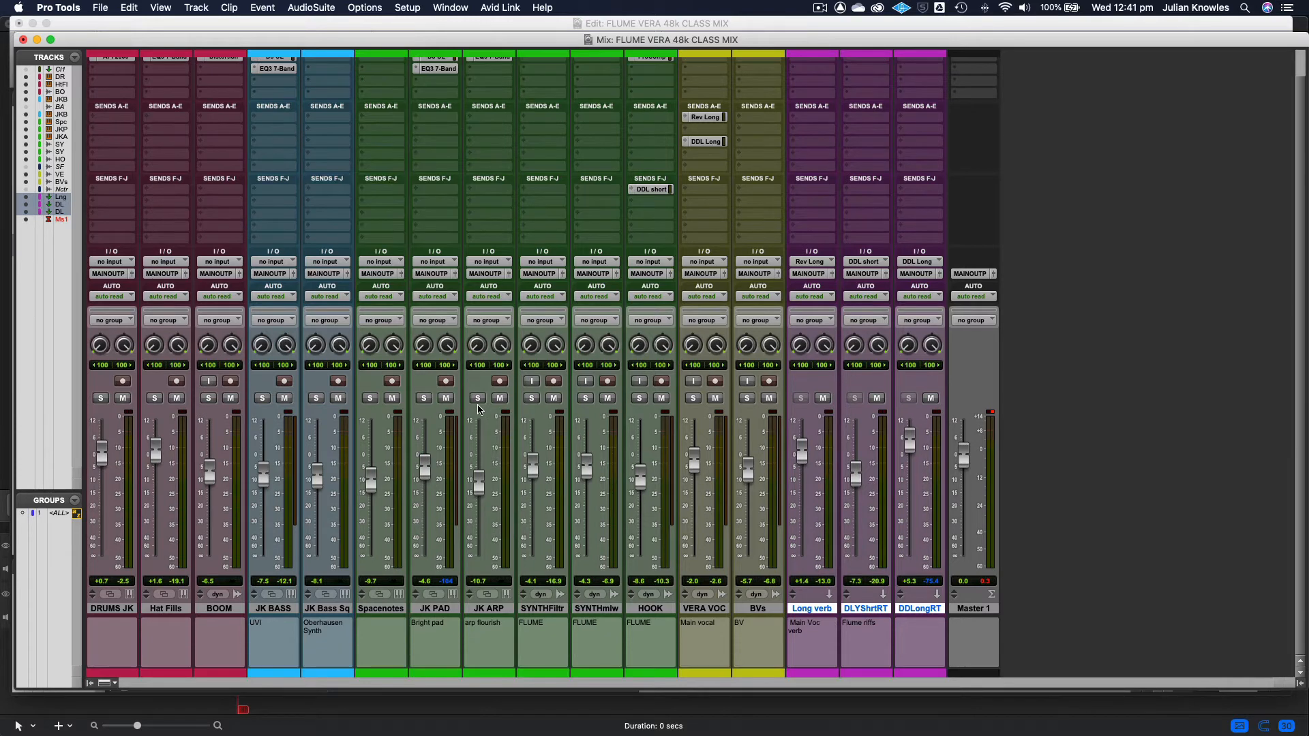
# - Play the song's opening and lower the VERA VOC fader to -3.0 dB in the Mix window
pyautogui.scroll(3, 479, 410)
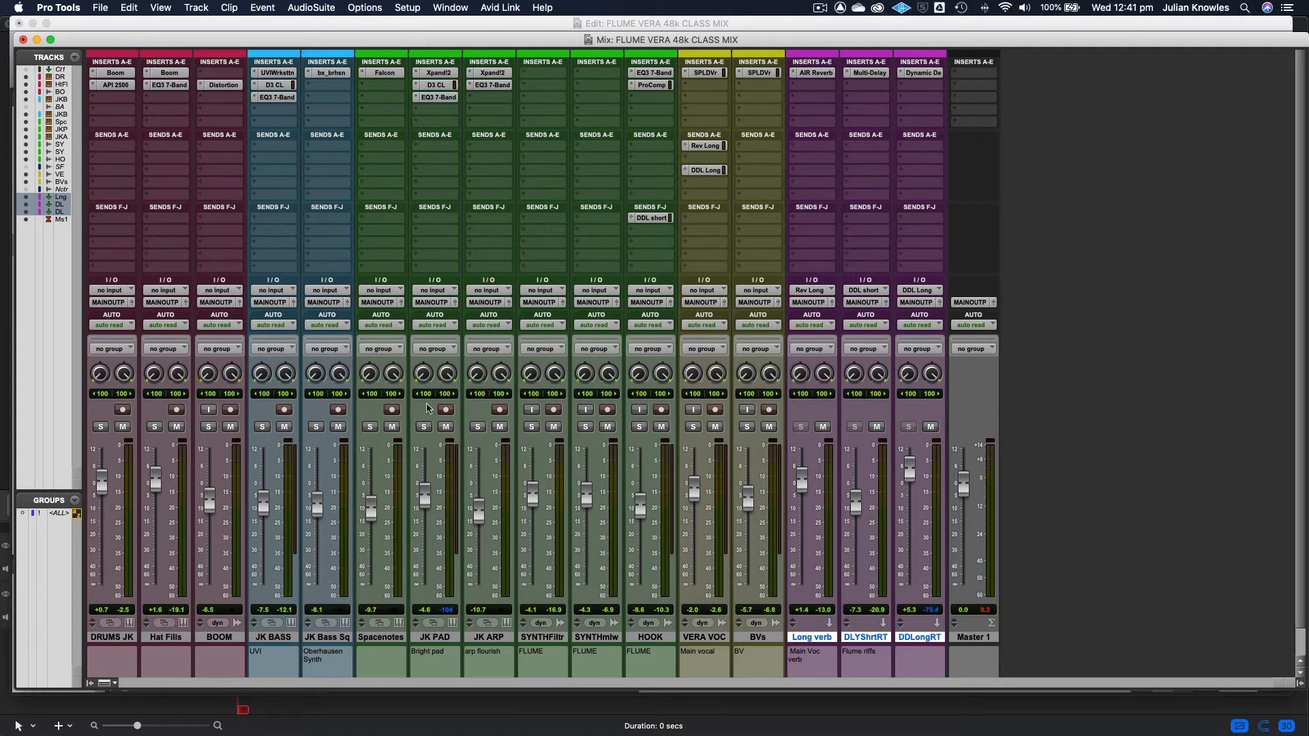
pyautogui.click(262, 26)
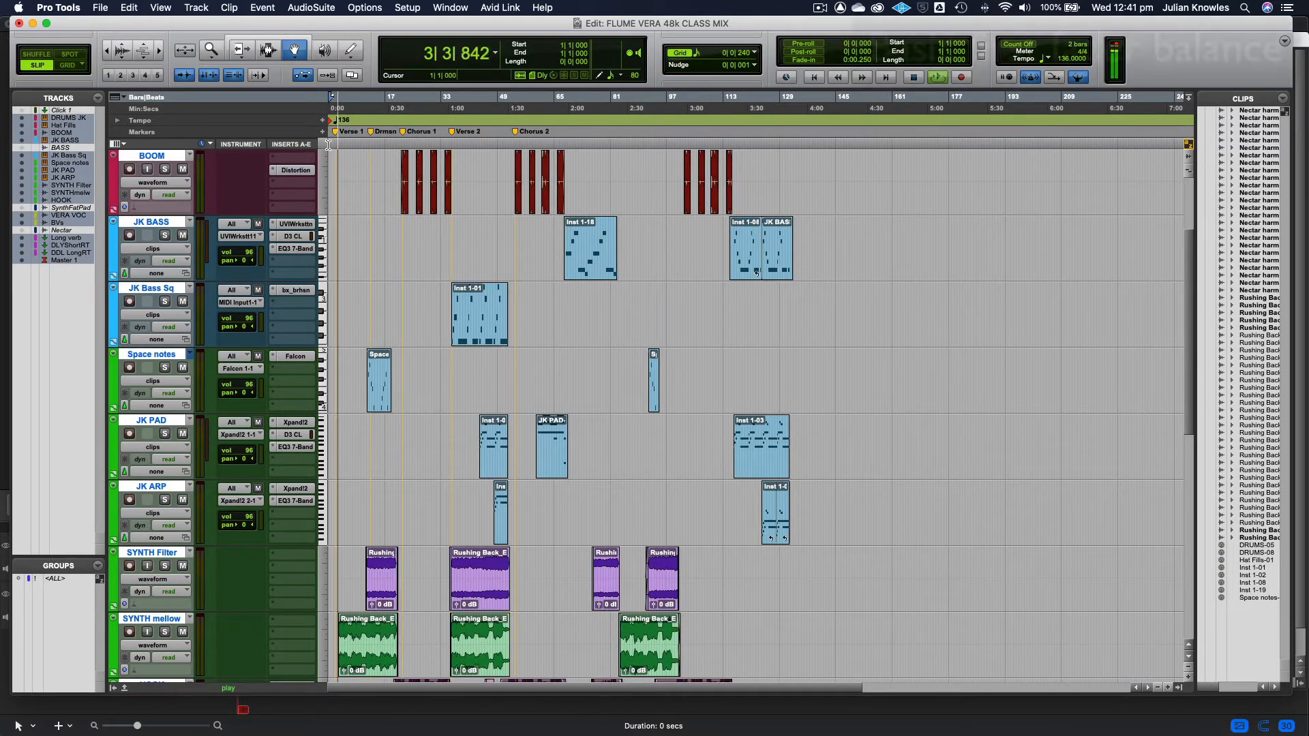
pyautogui.press('XF86AudioRaiseVolume')
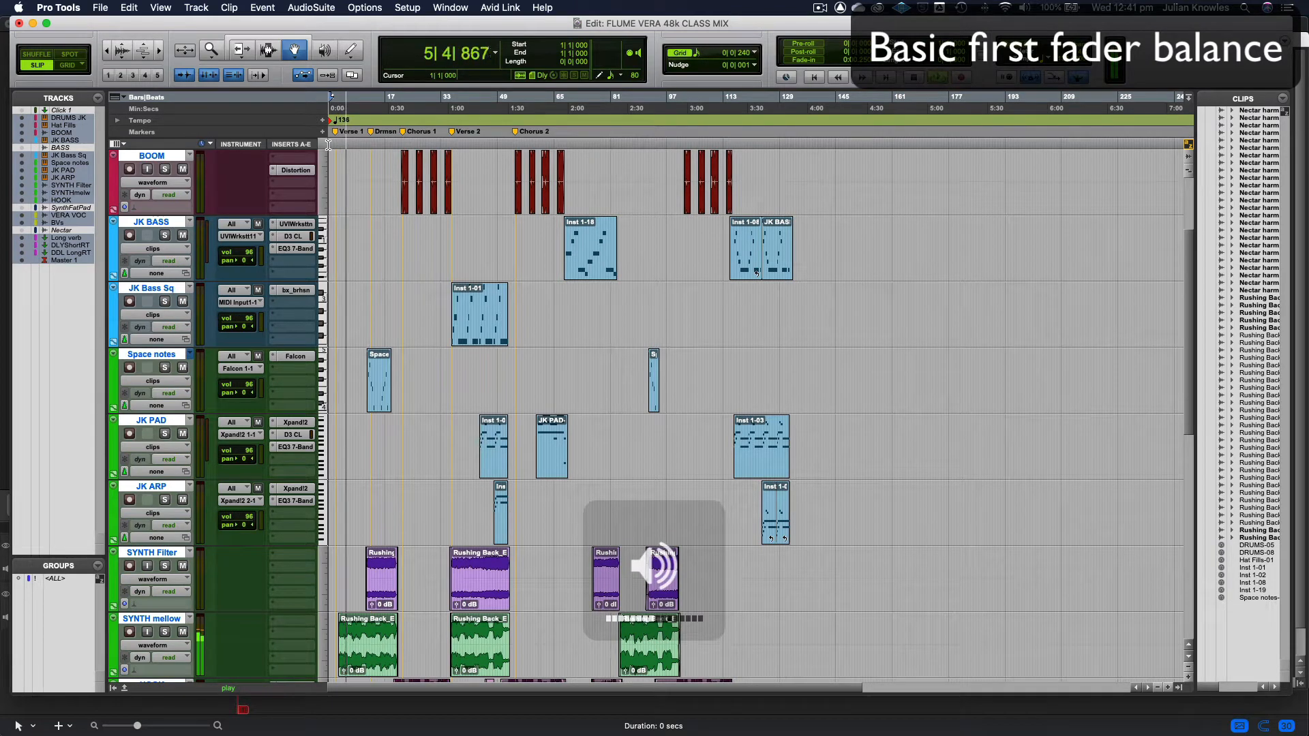
pyautogui.press('super+equal')
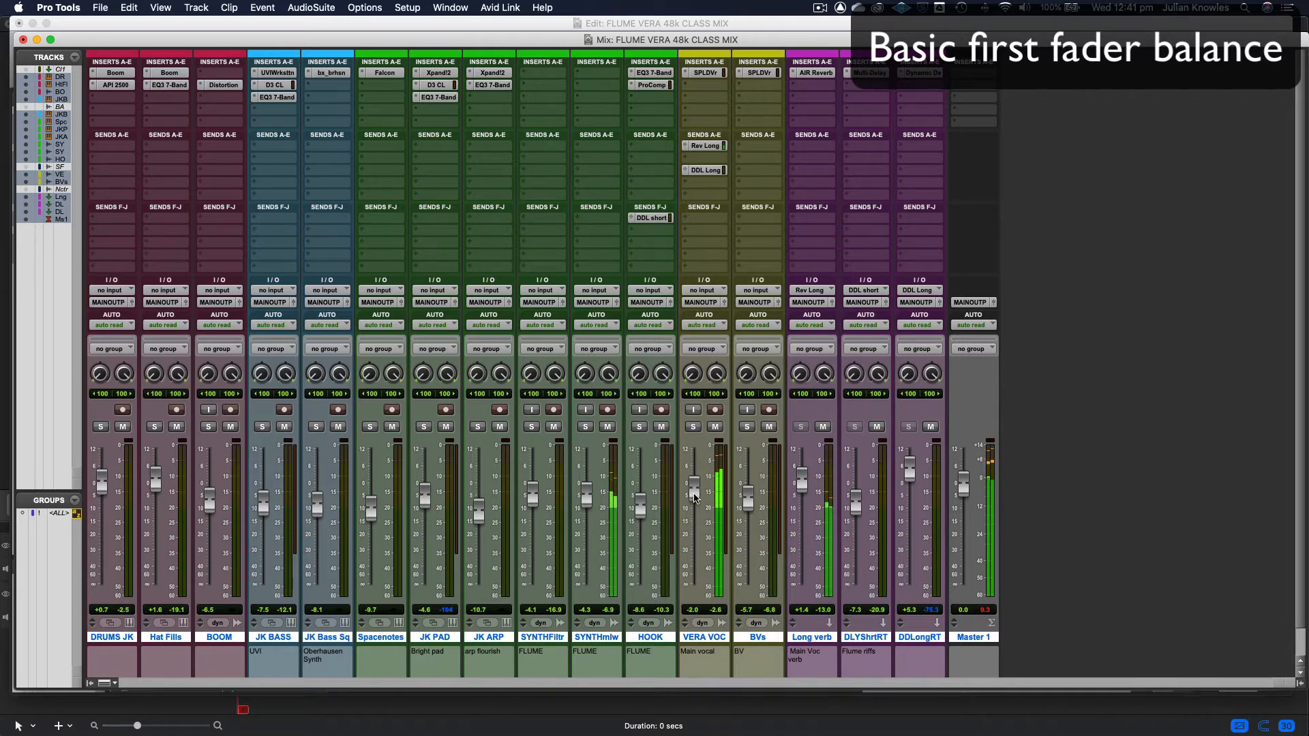
pyautogui.moveTo(693, 494); pyautogui.dragTo(693, 495)
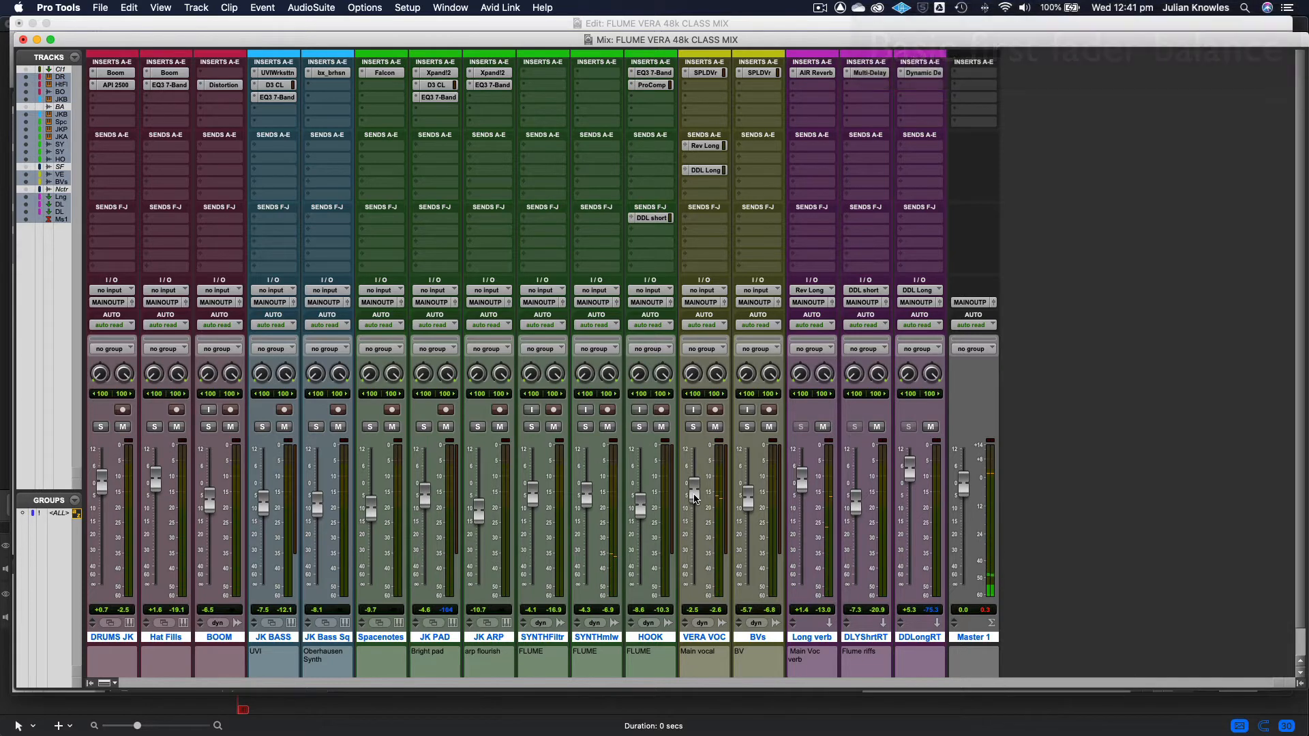
pyautogui.click(559, 25)
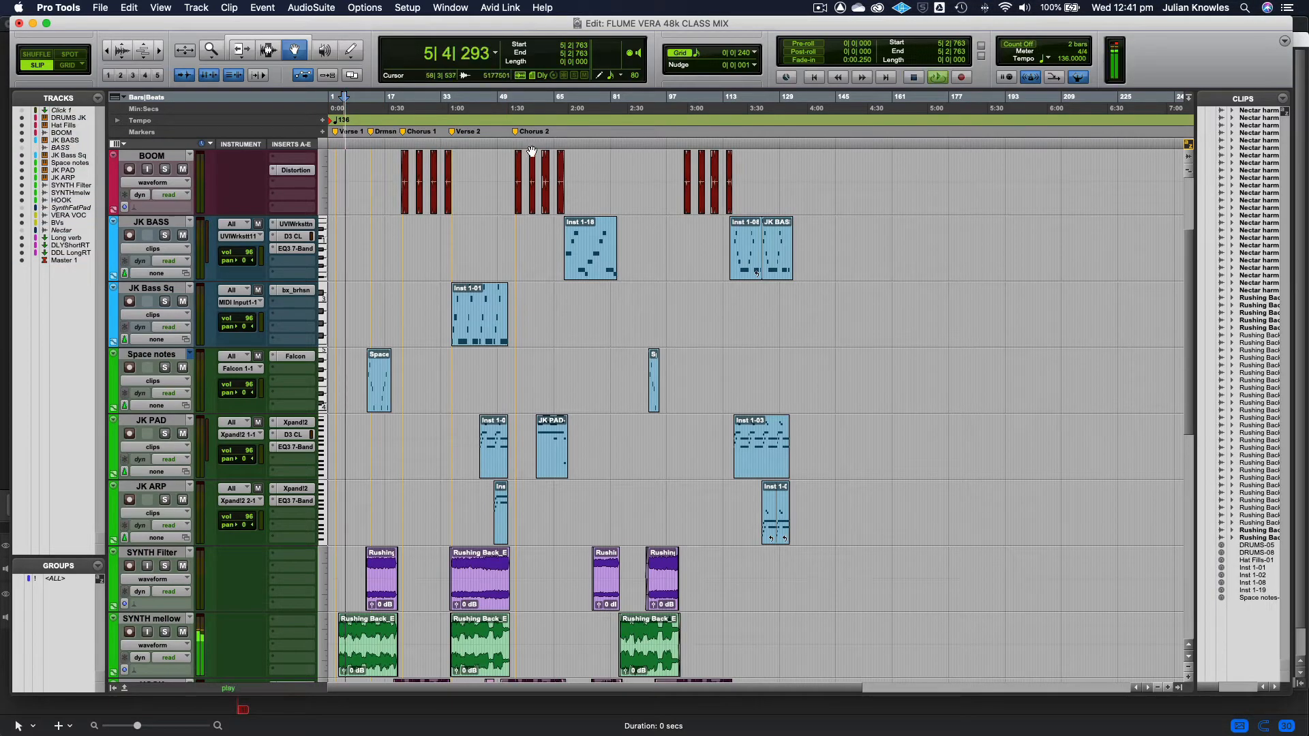
pyautogui.press('super+equal')
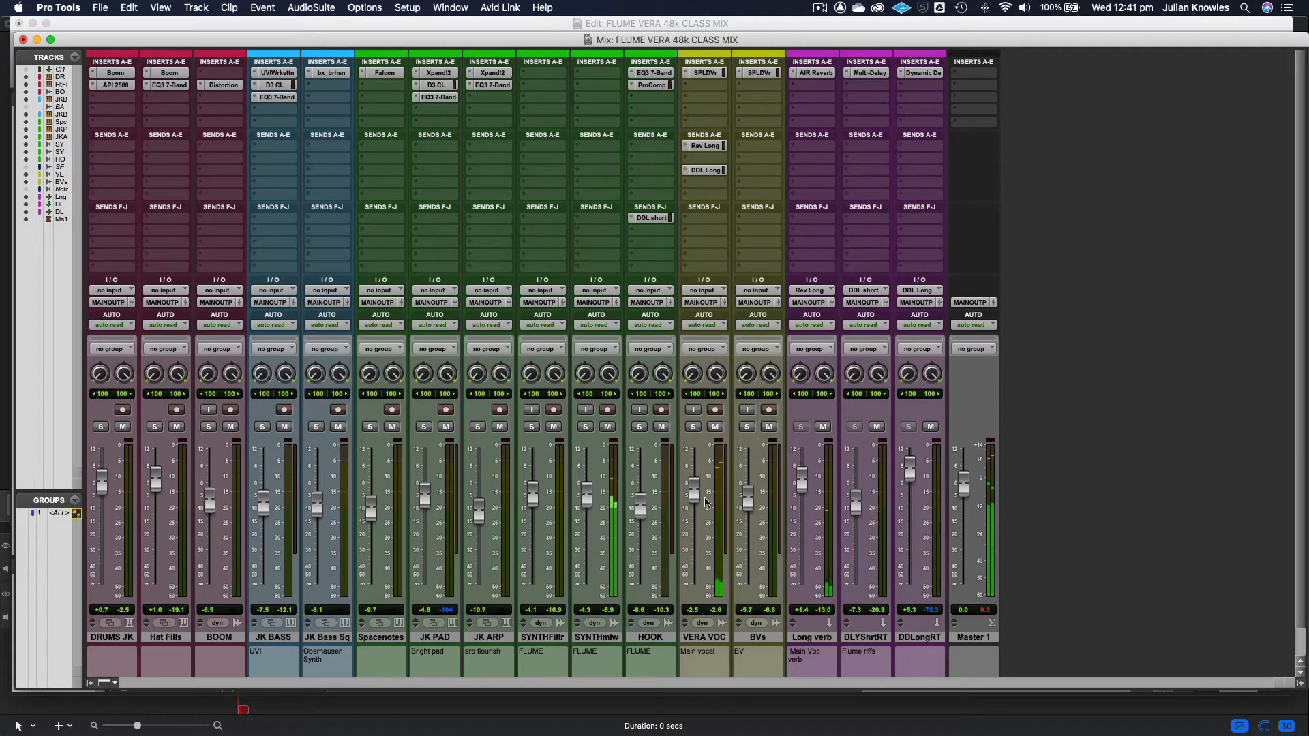
pyautogui.moveTo(695, 491); pyautogui.dragTo(697, 495)
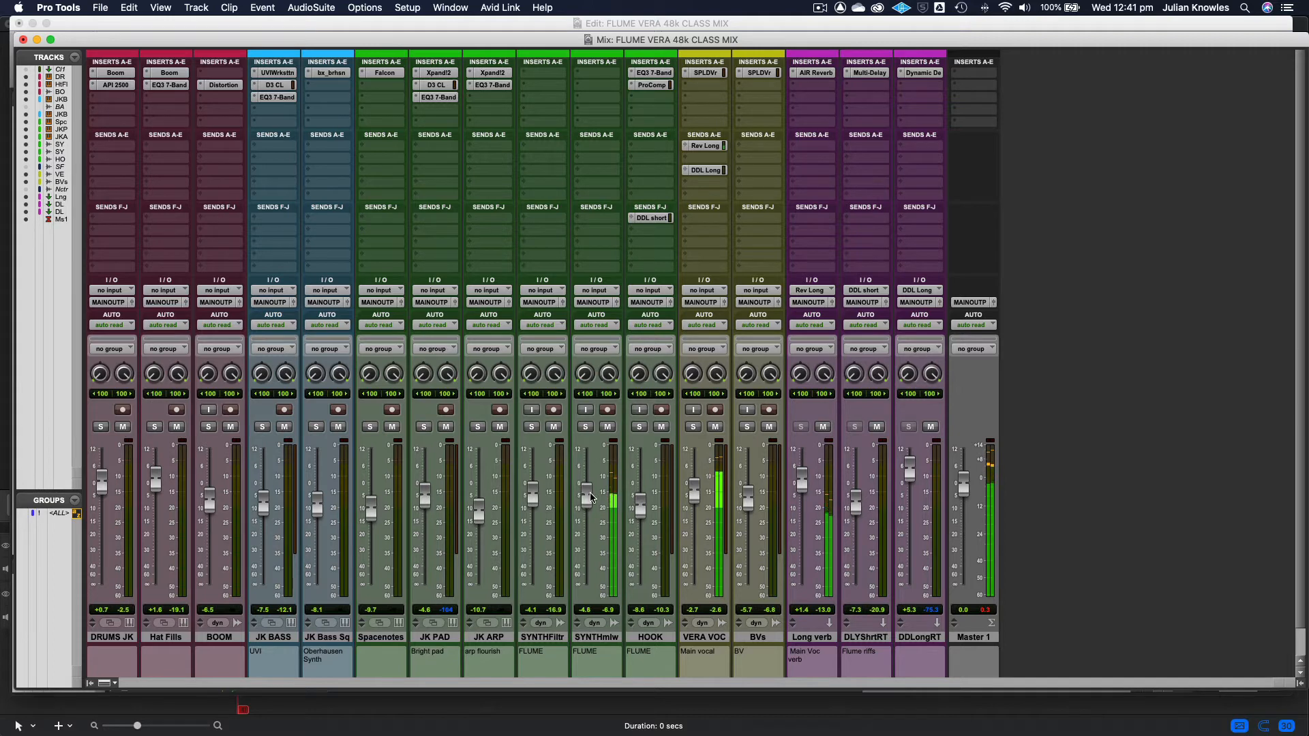
pyautogui.moveTo(693, 498); pyautogui.dragTo(693, 499)
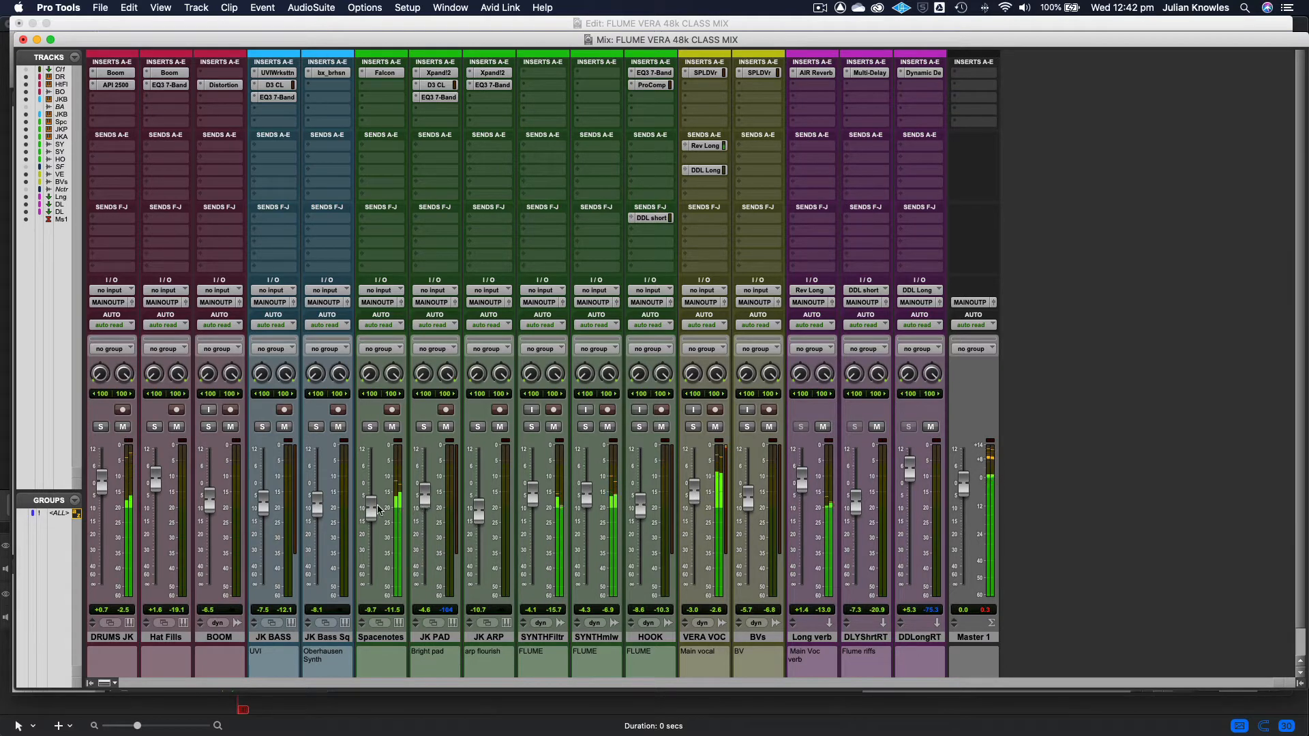
# - Set the Spacenotes fader to -8.6 dB, DRUMS JK to -0.1 dB, HOOK to -9.9 dB and BVs to -4.3 dB
pyautogui.moveTo(374, 509); pyautogui.dragTo(375, 506)
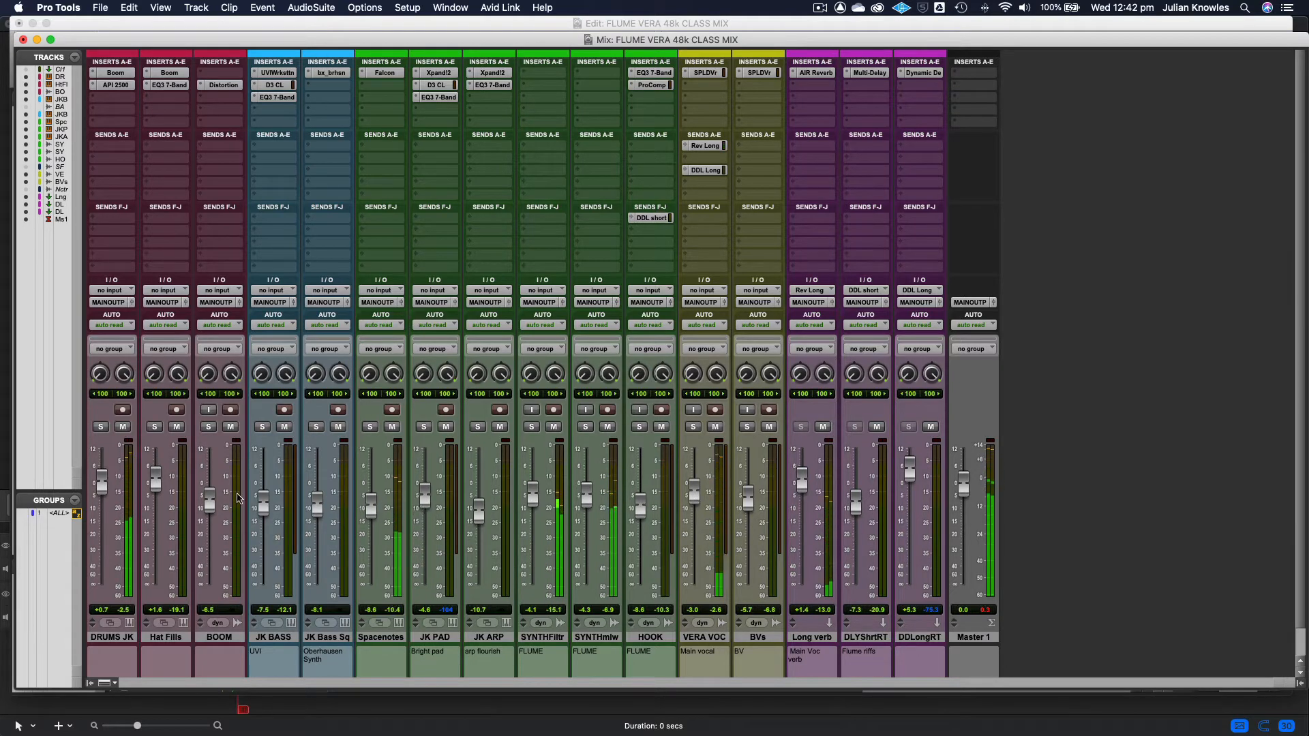
pyautogui.moveTo(101, 481); pyautogui.dragTo(101, 486)
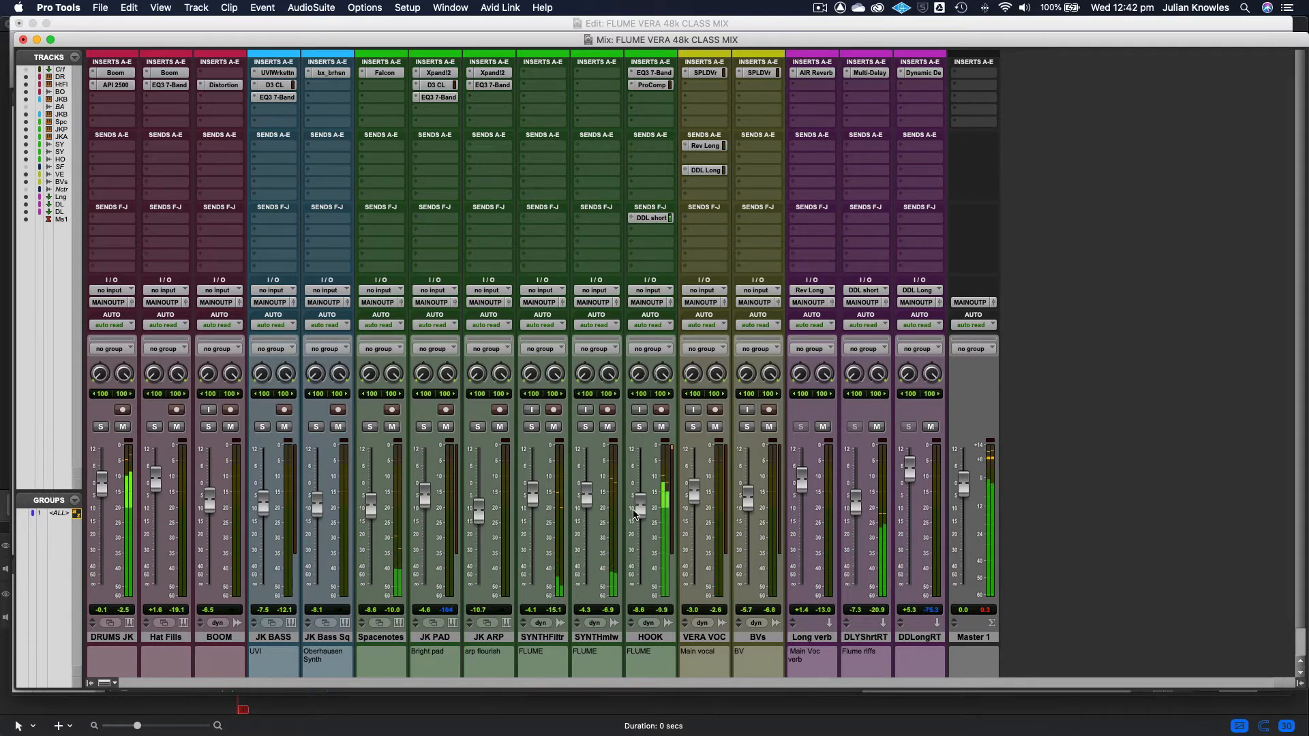
pyautogui.moveTo(641, 511); pyautogui.dragTo(640, 517)
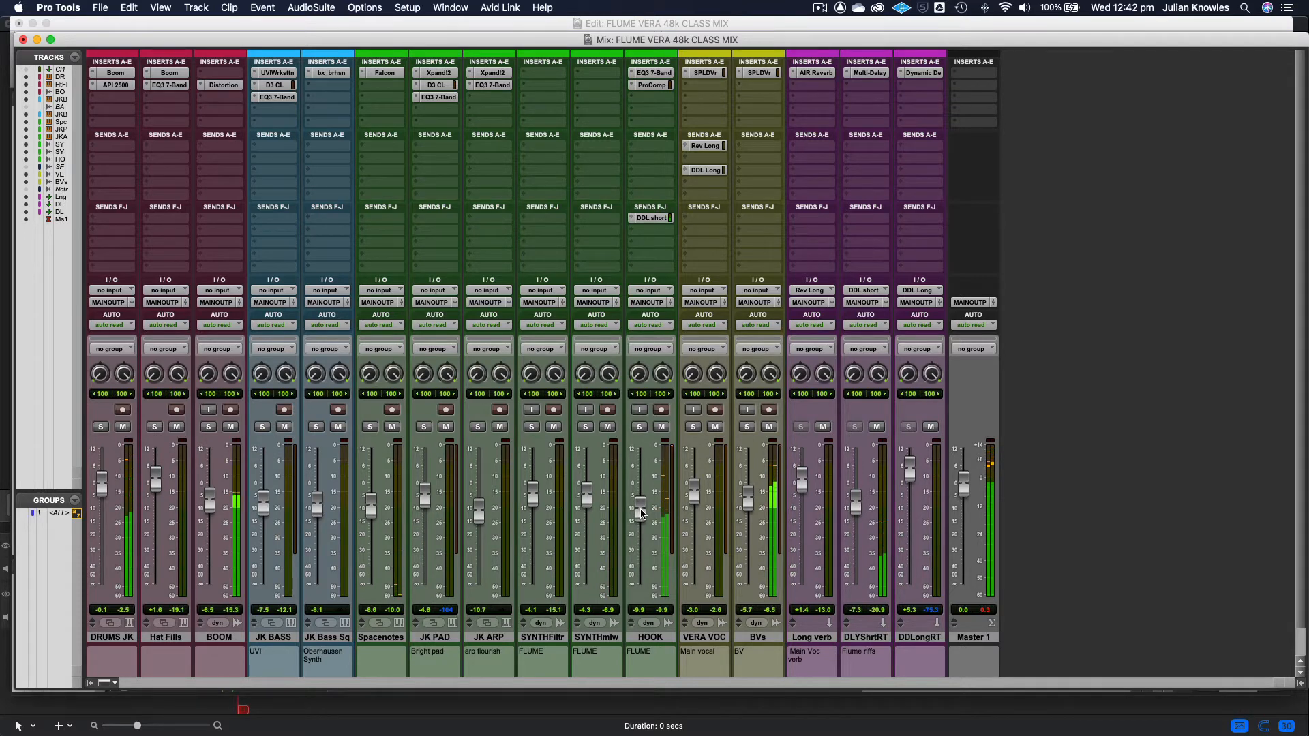
pyautogui.moveTo(748, 509); pyautogui.dragTo(747, 503)
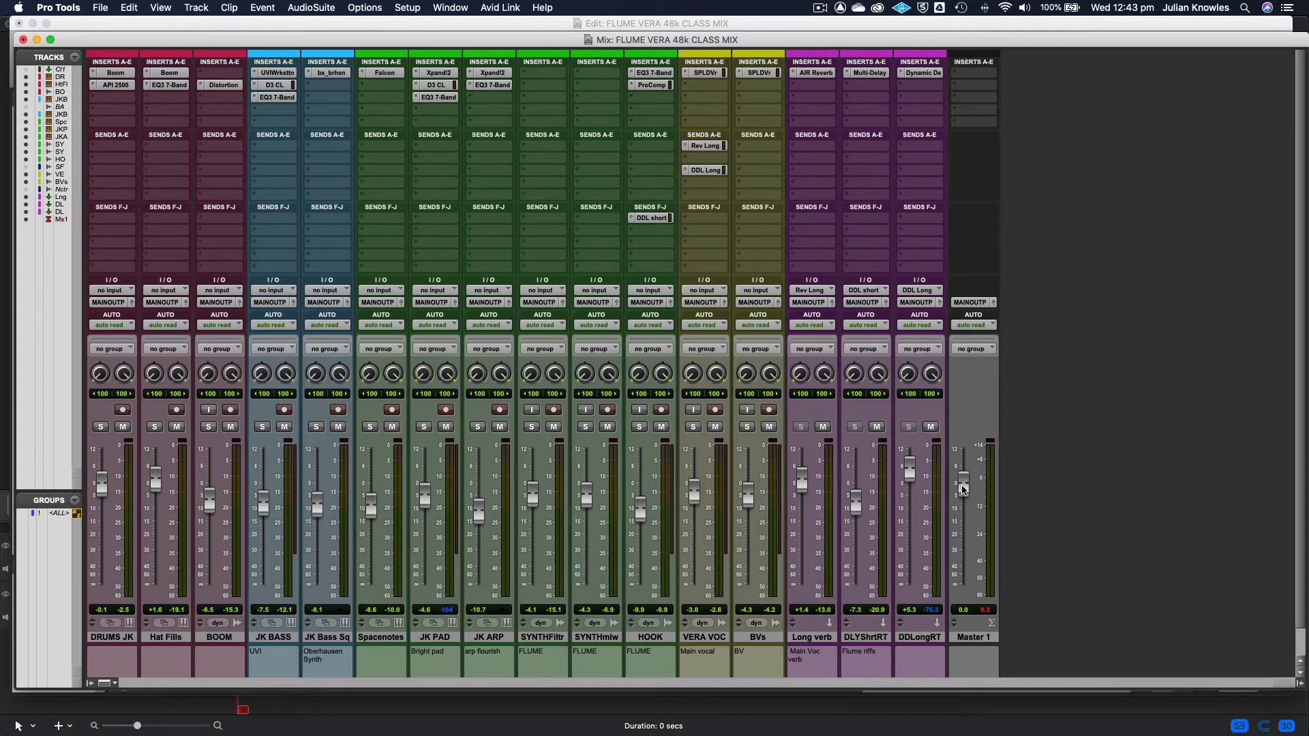
# - Lower the Master 1 fader to -2.5 dB, play the song, and move the Edit window's playback position into Chorus 1
pyautogui.moveTo(962, 488); pyautogui.dragTo(963, 495)
pyautogui.press('space')
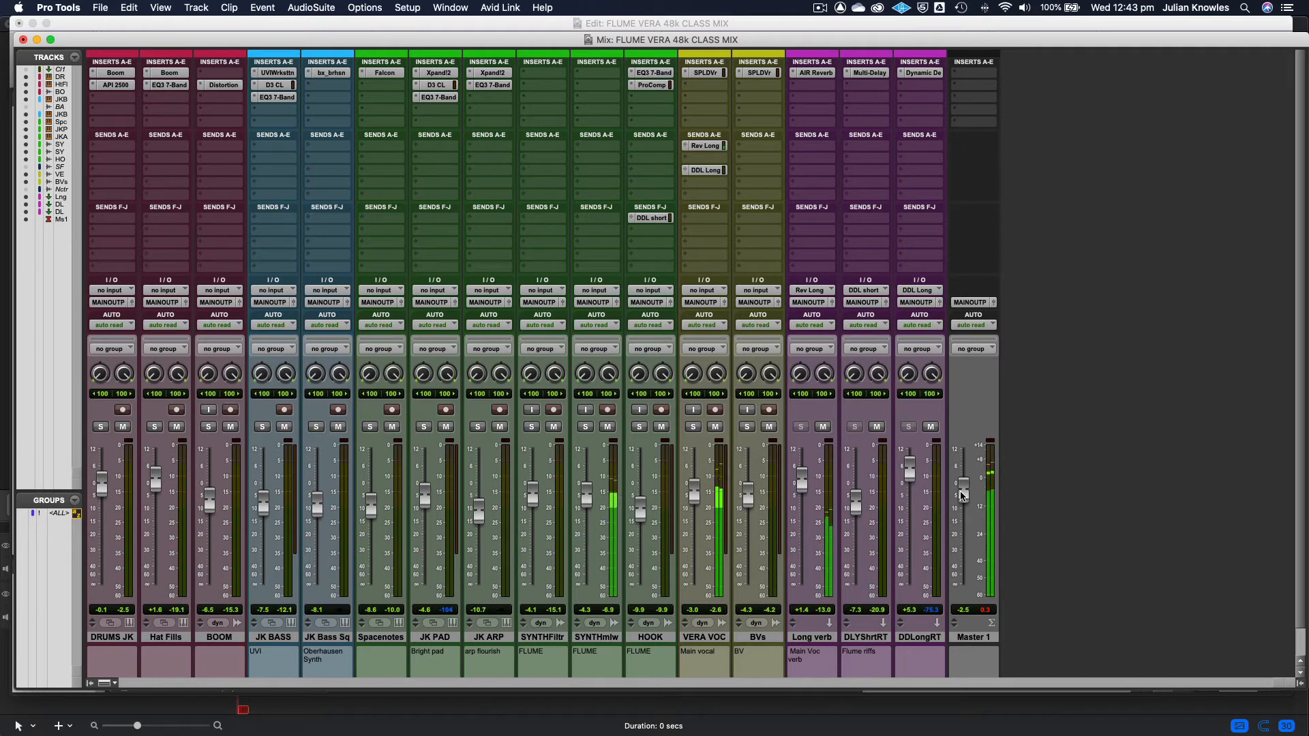
pyautogui.click(355, 25)
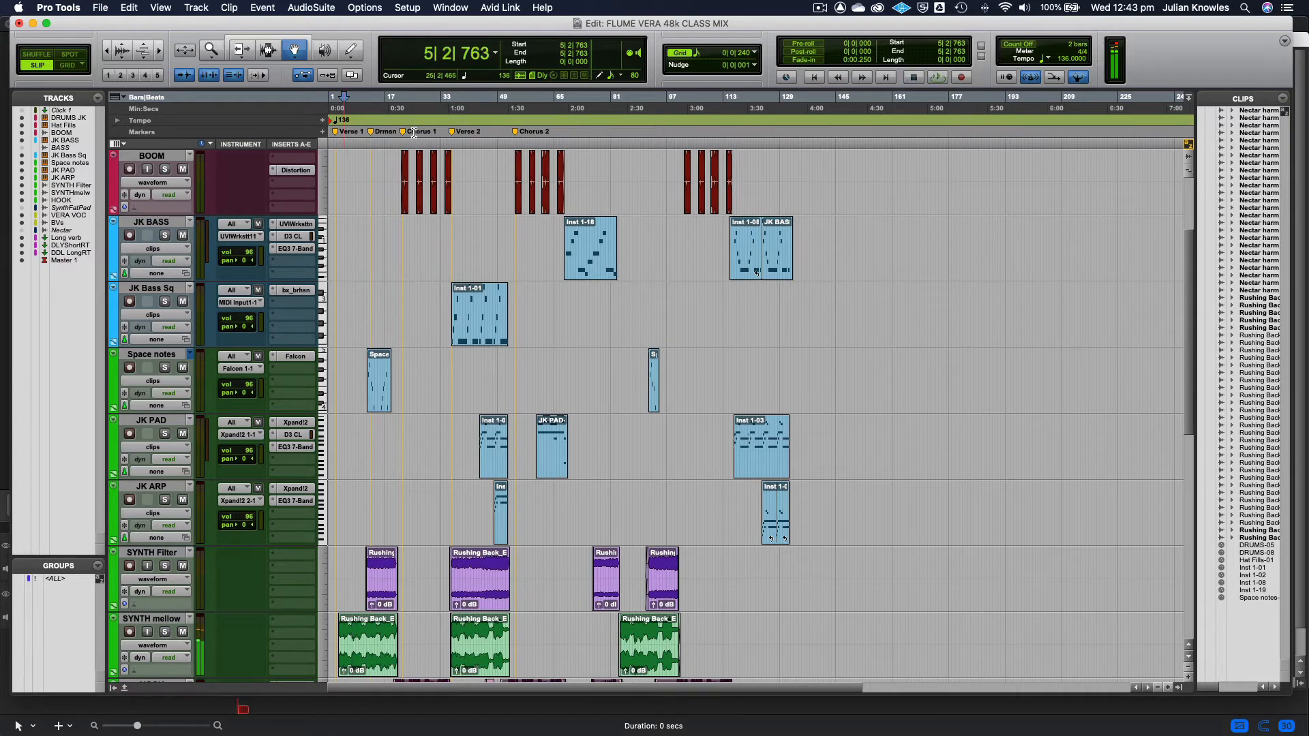
pyautogui.click(415, 129)
# - Return to the Mix window and change the Master 1 meter type to Sample Peak
pyautogui.press('super+equal')
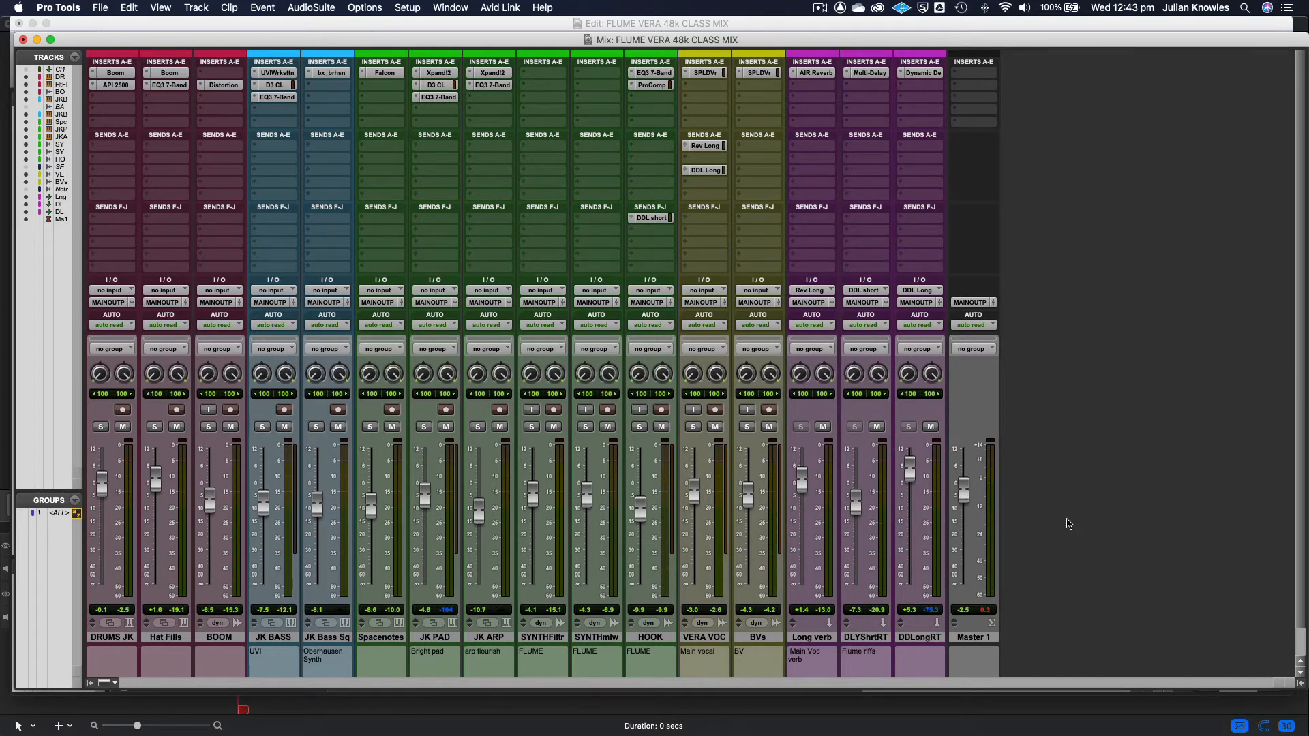
pyautogui.rightClick(990, 510)
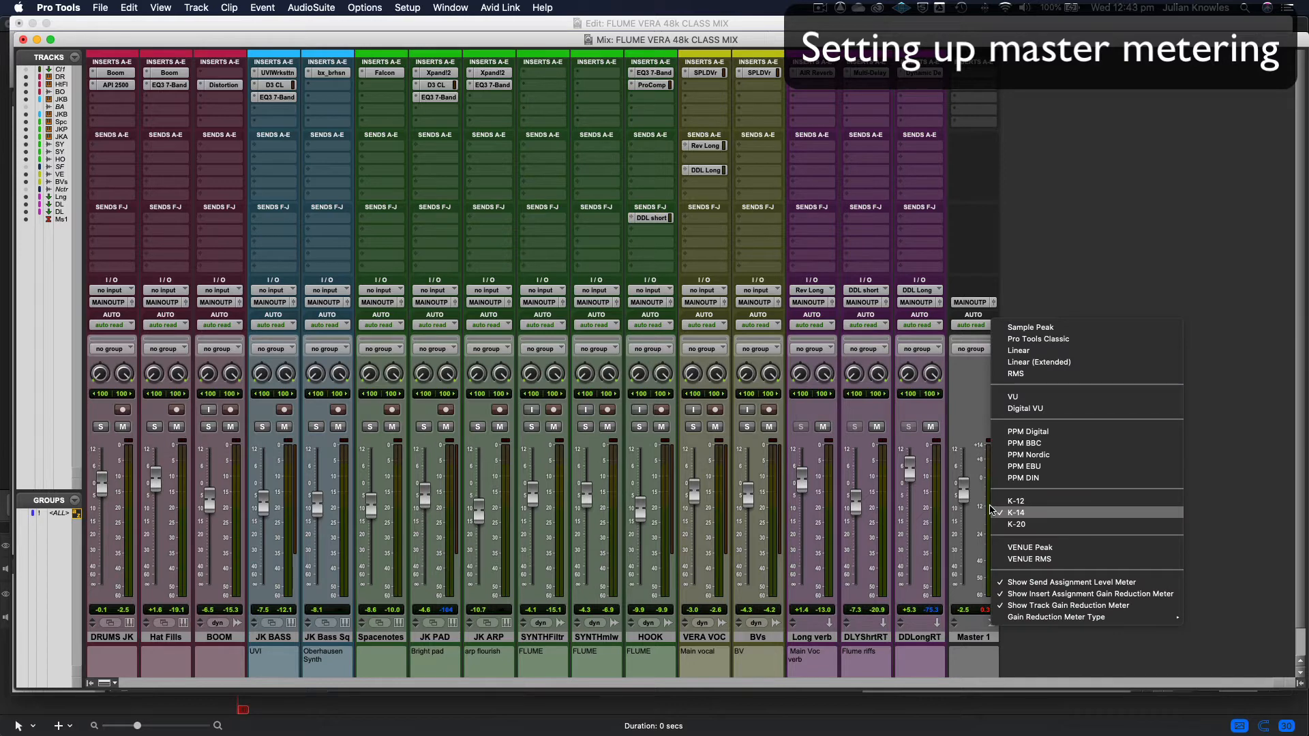
pyautogui.click(1037, 332)
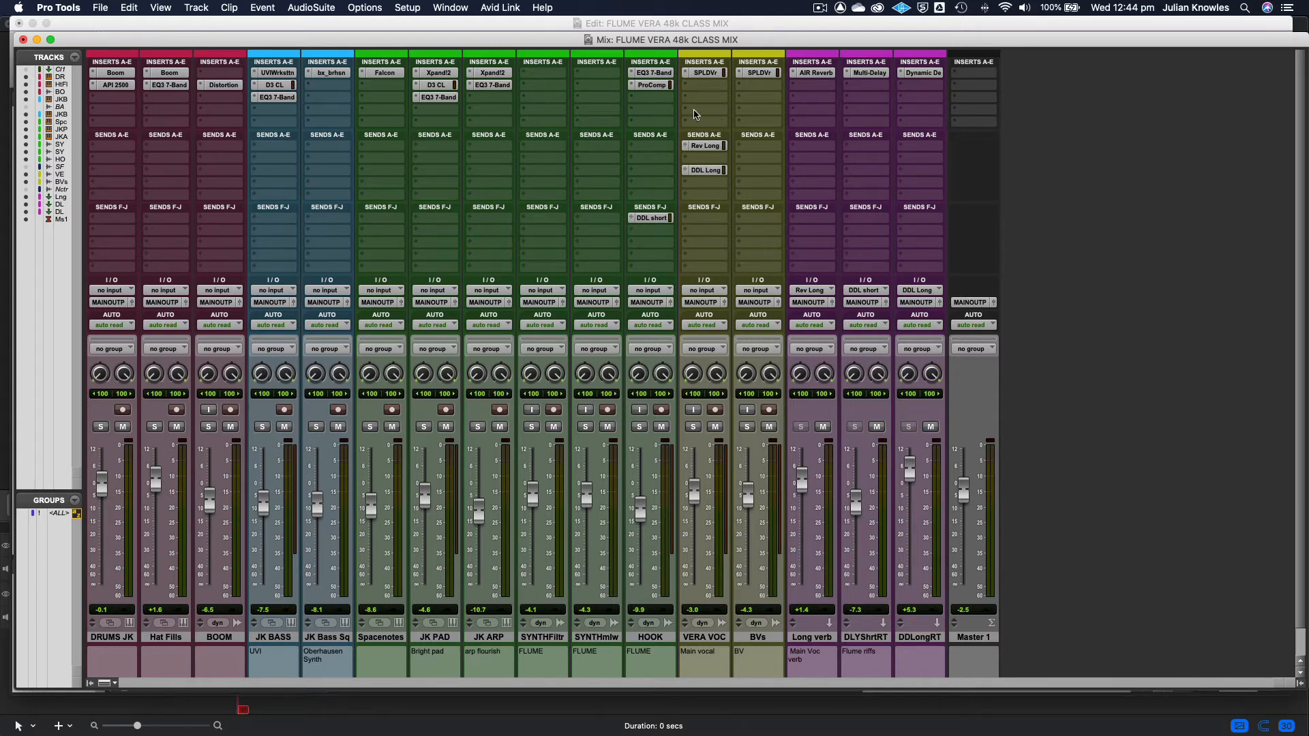
# - Insert a stereo EQ3 7-Band in the second insert slot of VERA VOC and move its window clear of the channels
pyautogui.click(686, 86)
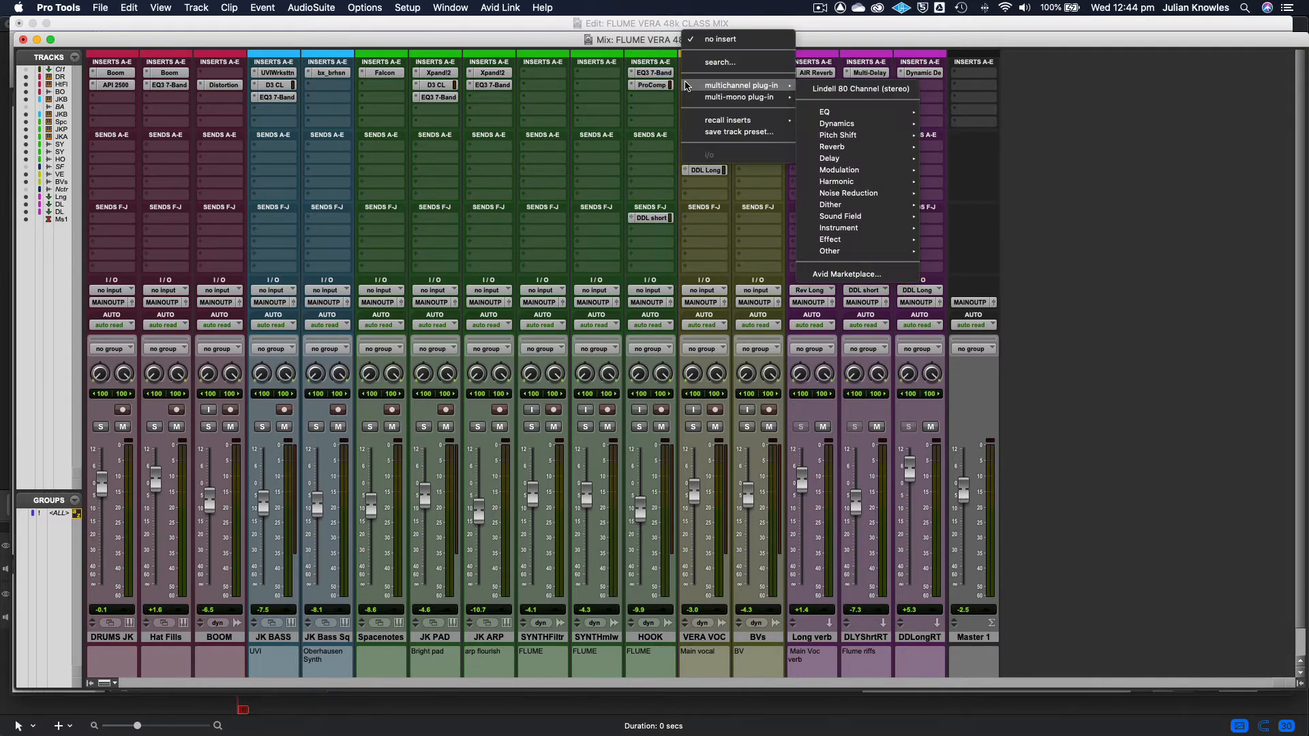
pyautogui.moveTo(838, 111)
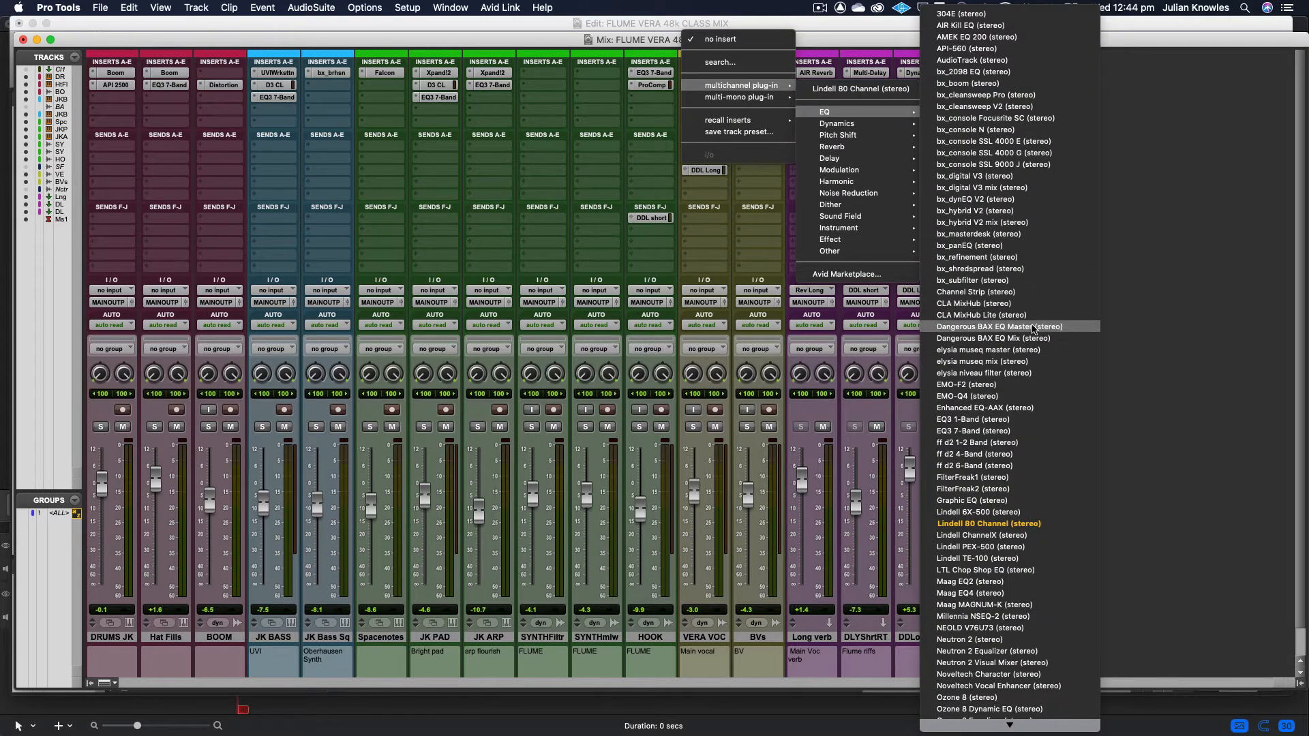
pyautogui.click(1021, 431)
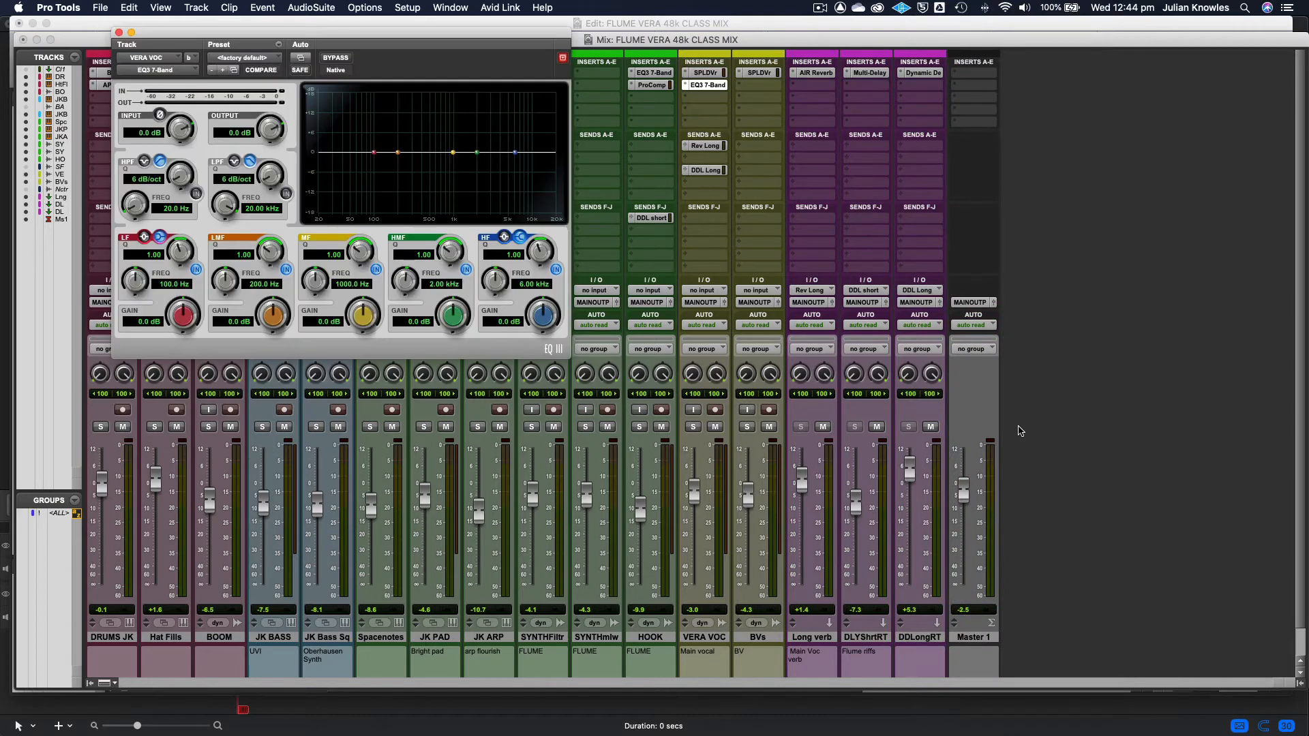
pyautogui.moveTo(240, 35); pyautogui.dragTo(853, 90)
# - In the Edit window, select the Verse 2 passage from about bar 36 to 50 and play it with the vocal EQ in view
pyautogui.press('super+equal')
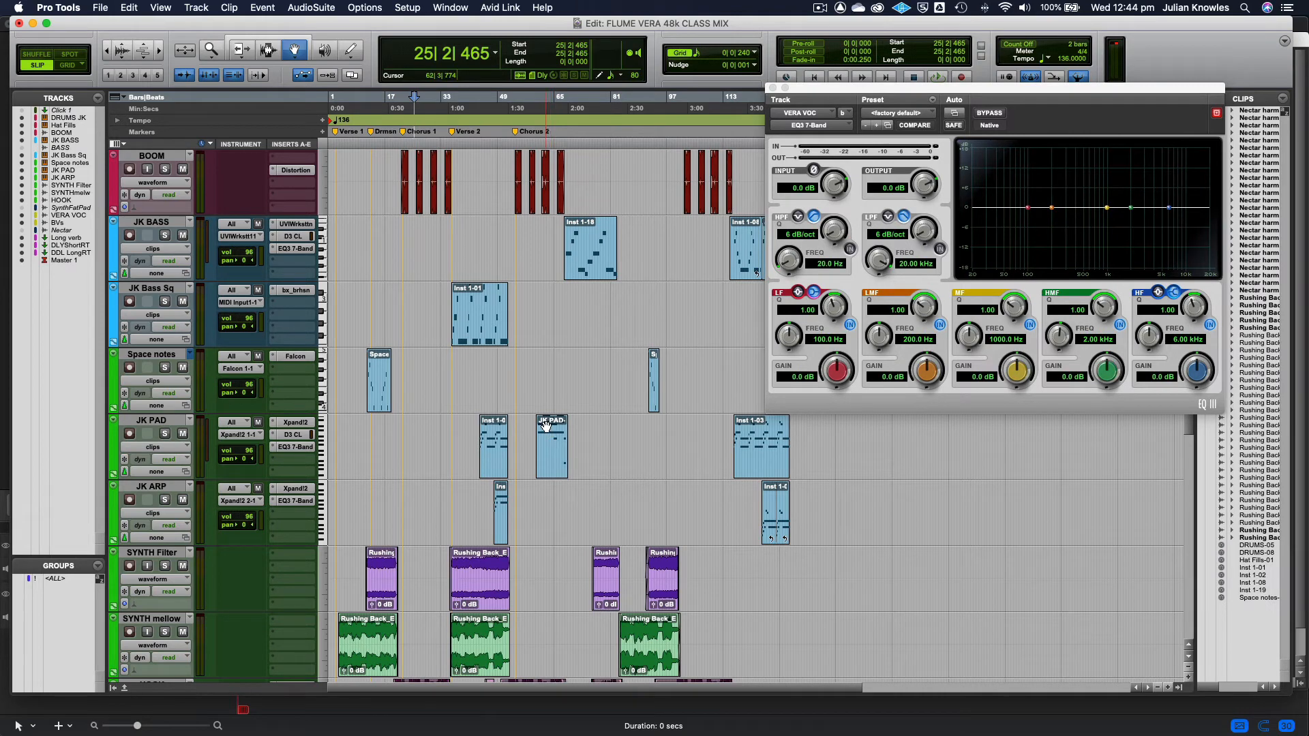
pyautogui.scroll(-3, 546, 426)
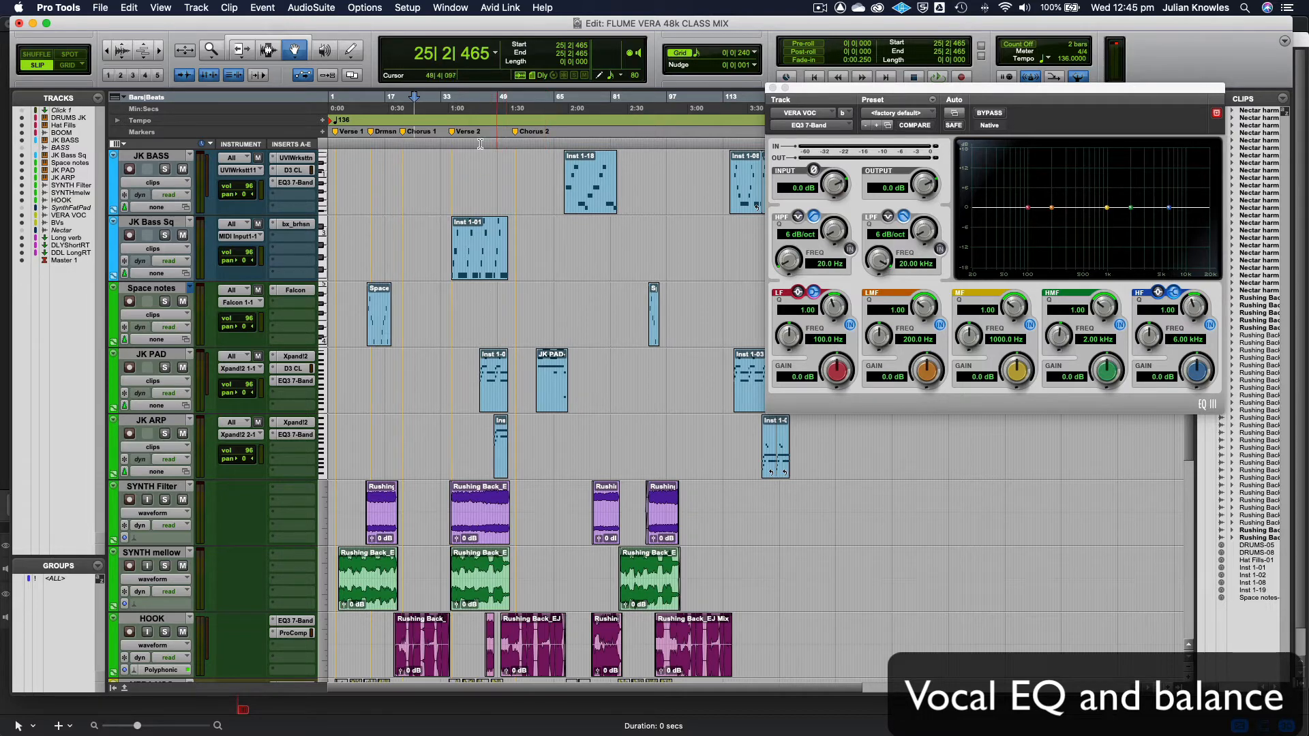
pyautogui.scroll(-5, 502, 300)
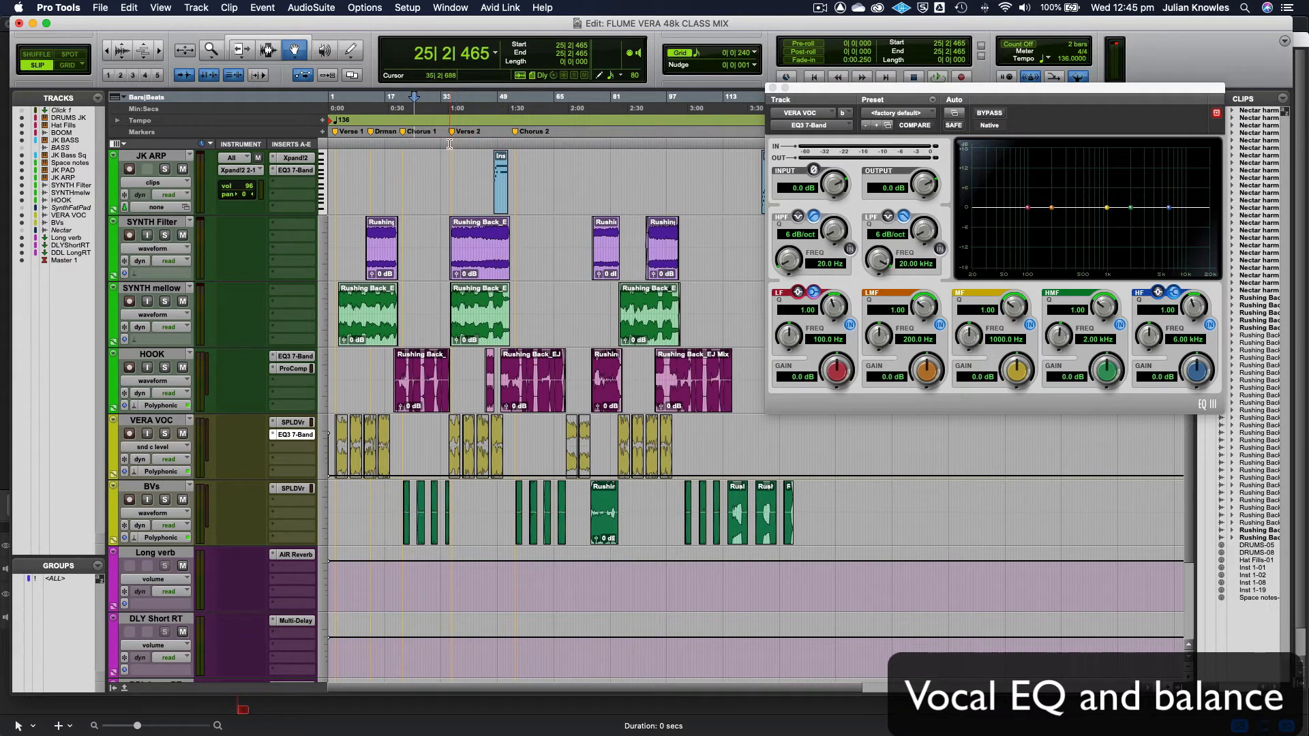
pyautogui.moveTo(450, 144); pyautogui.dragTo(505, 145)
pyautogui.press('space')
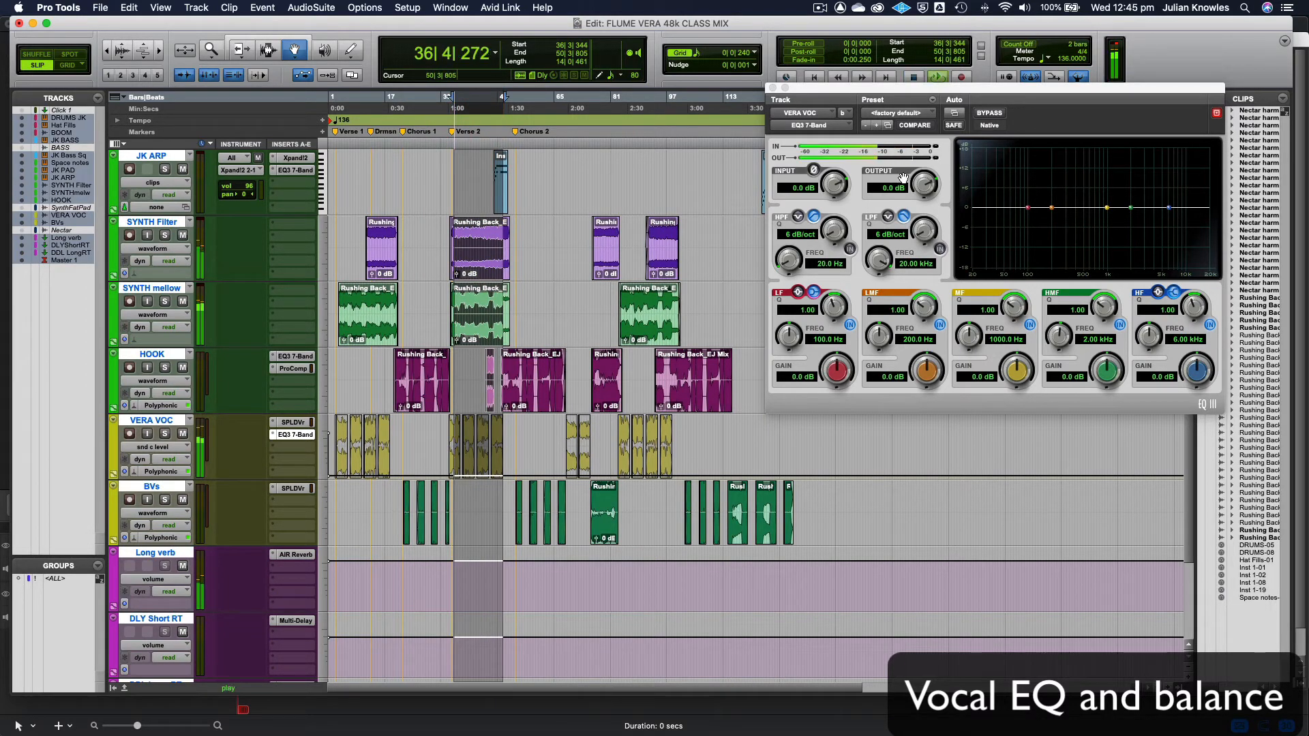
pyautogui.moveTo(1000, 88); pyautogui.dragTo(850, 85)
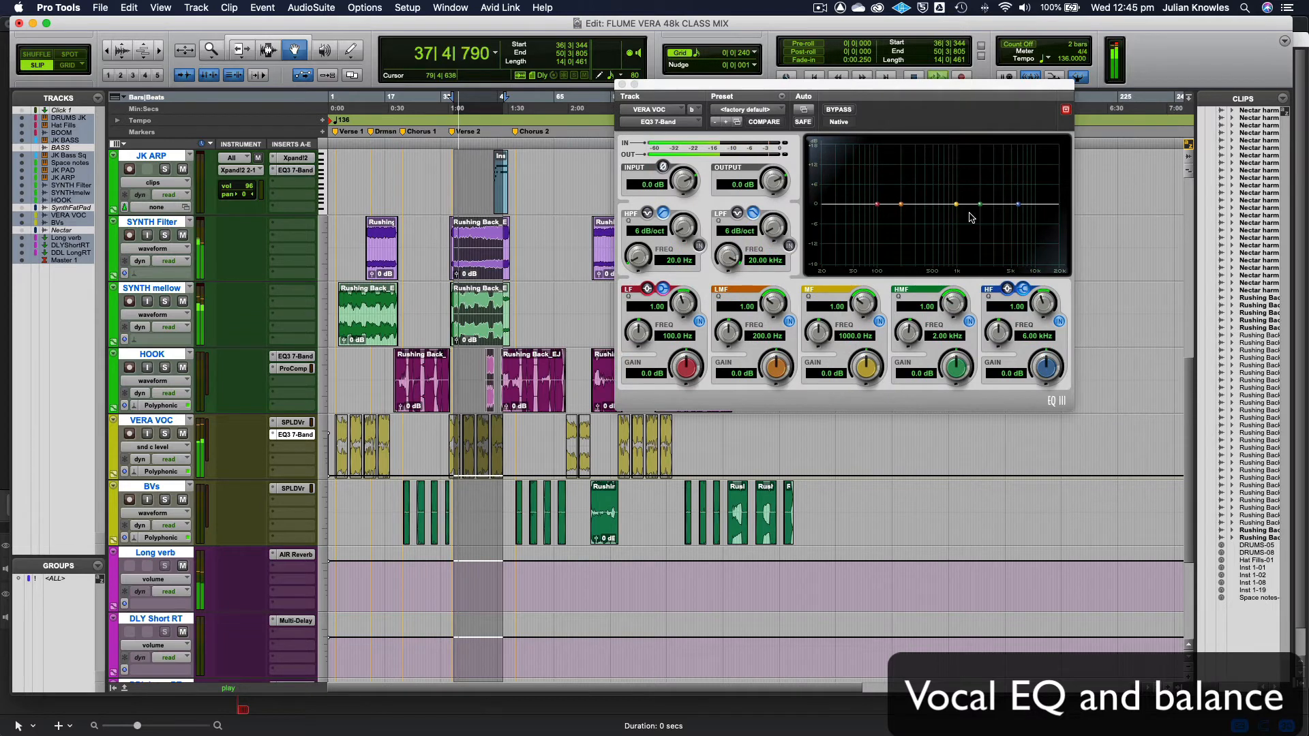
# - Try a 10.2 dB HMF boost at 3.56 kHz on the vocal EQ during playback and pull the band back to -0.3 dB
pyautogui.moveTo(980, 204); pyautogui.dragTo(998, 174)
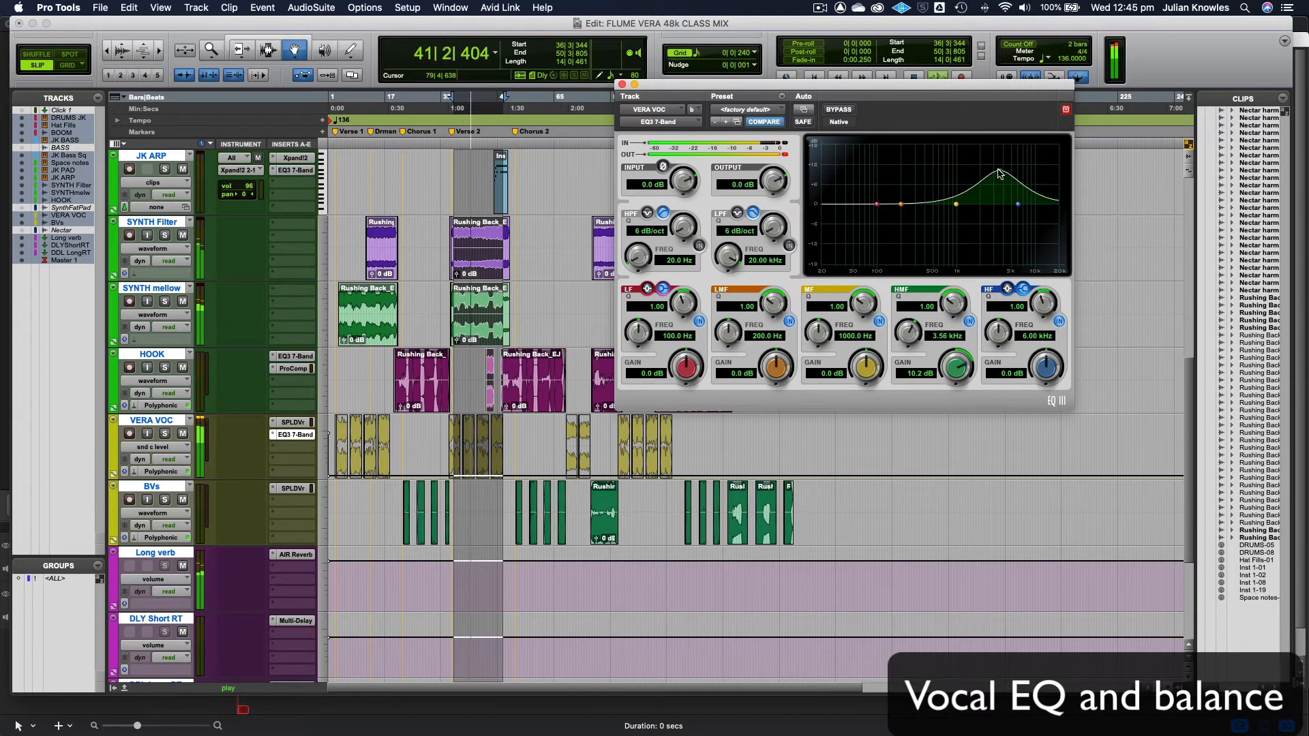
pyautogui.press('space')
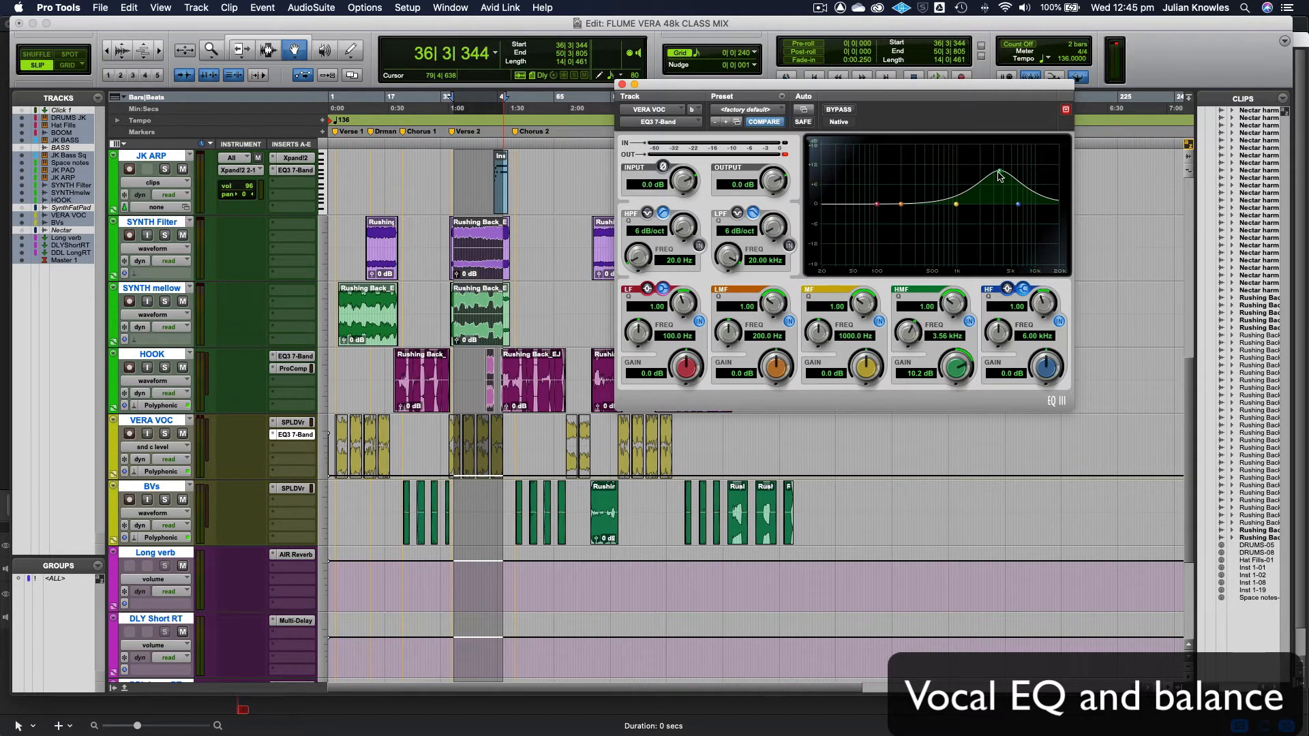
pyautogui.moveTo(999, 176); pyautogui.dragTo(1002, 208)
pyautogui.press('space')
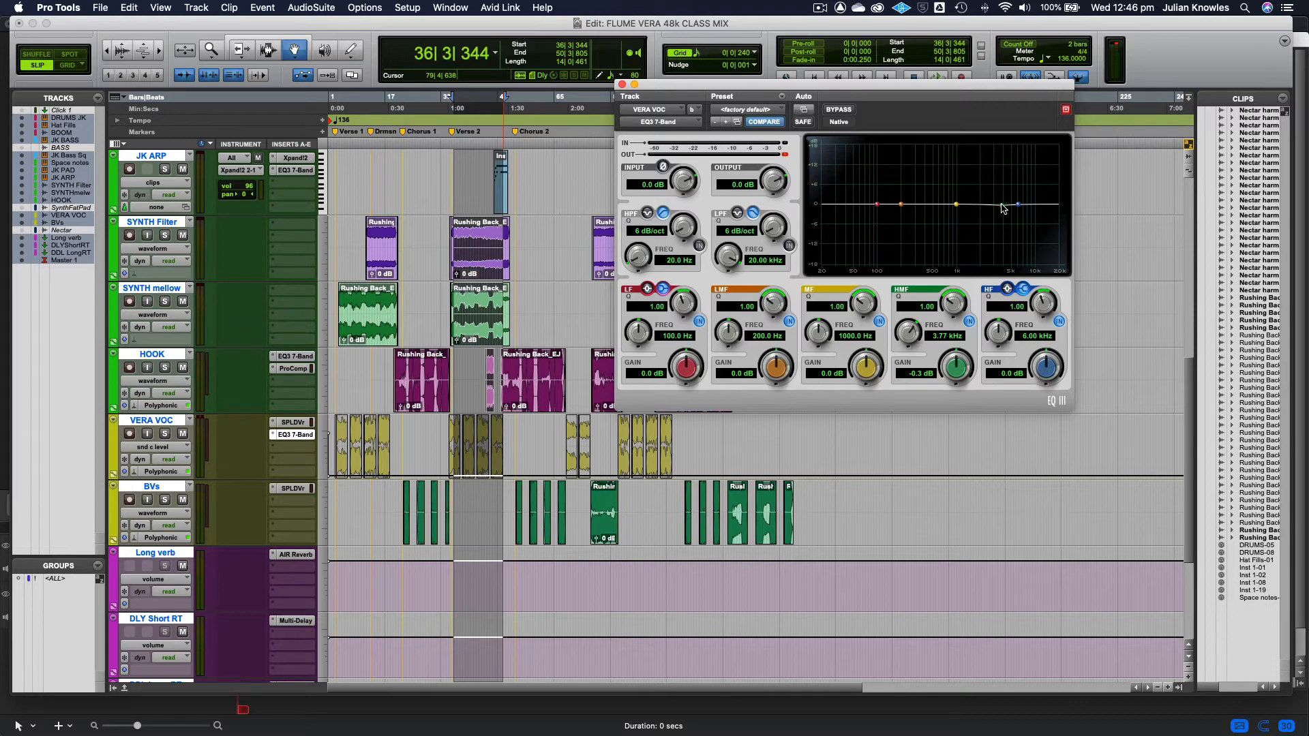
# - Replay from bar 36 and set the vocal EQ to HMF 2.2 dB at 2.92 kHz, HF 2.6 dB at 5.61 kHz and output -0.4 dB
pyautogui.moveTo(1001, 208)
pyautogui.mouseDown()
pyautogui.moveTo(981, 207)
pyautogui.moveTo(994, 203)
pyautogui.mouseUp()
pyautogui.click(454, 144)
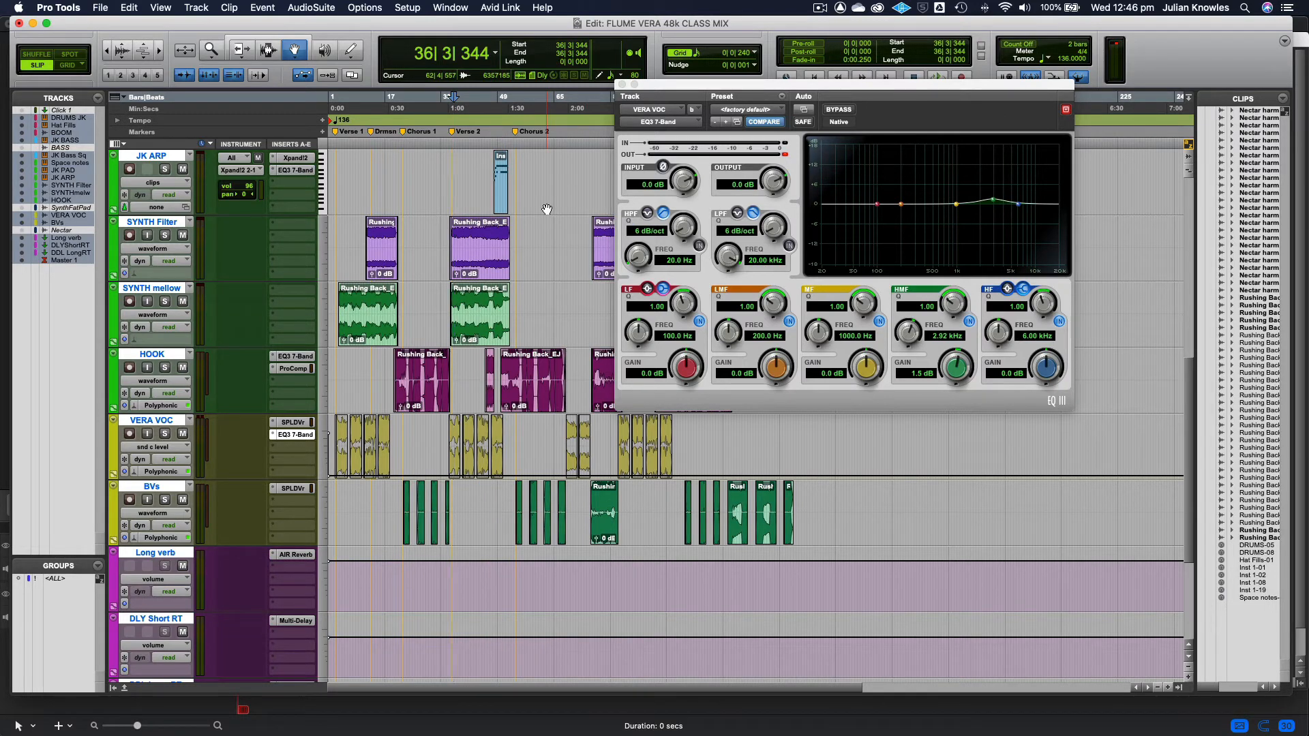
pyautogui.press('space')
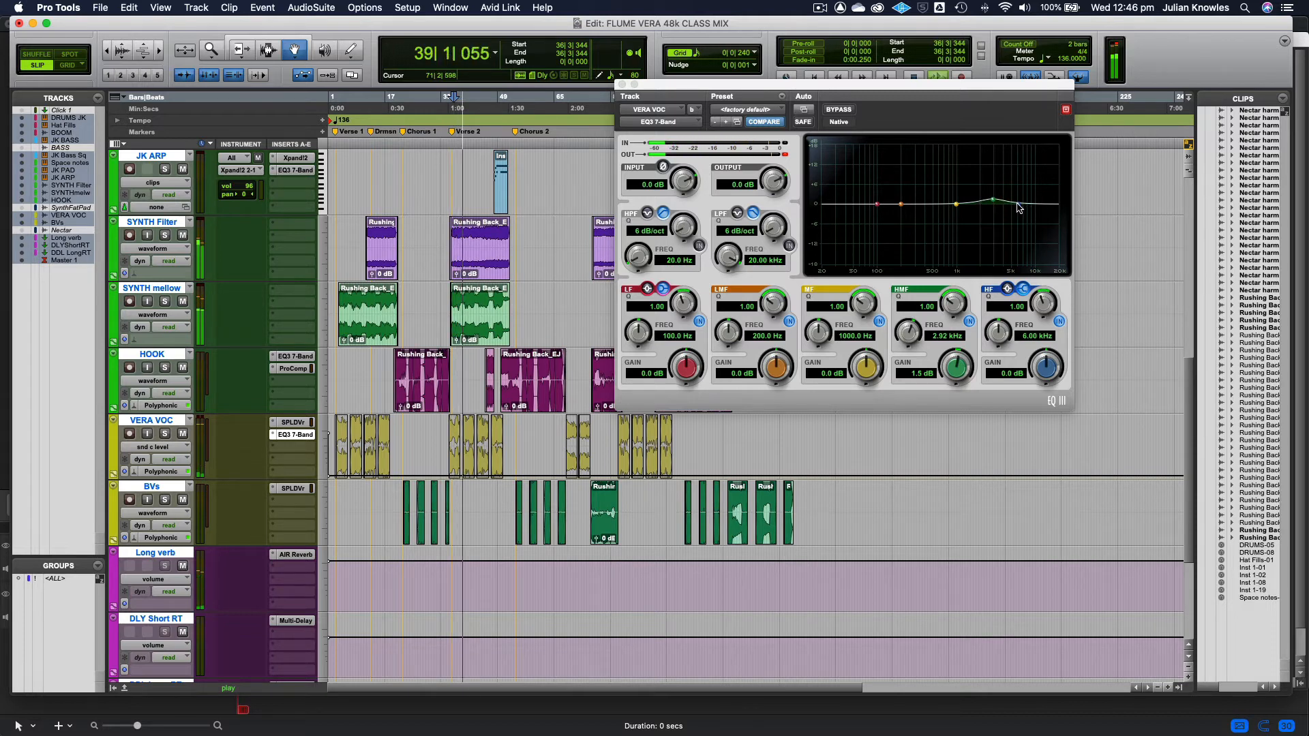
pyautogui.moveTo(1018, 208); pyautogui.dragTo(993, 201)
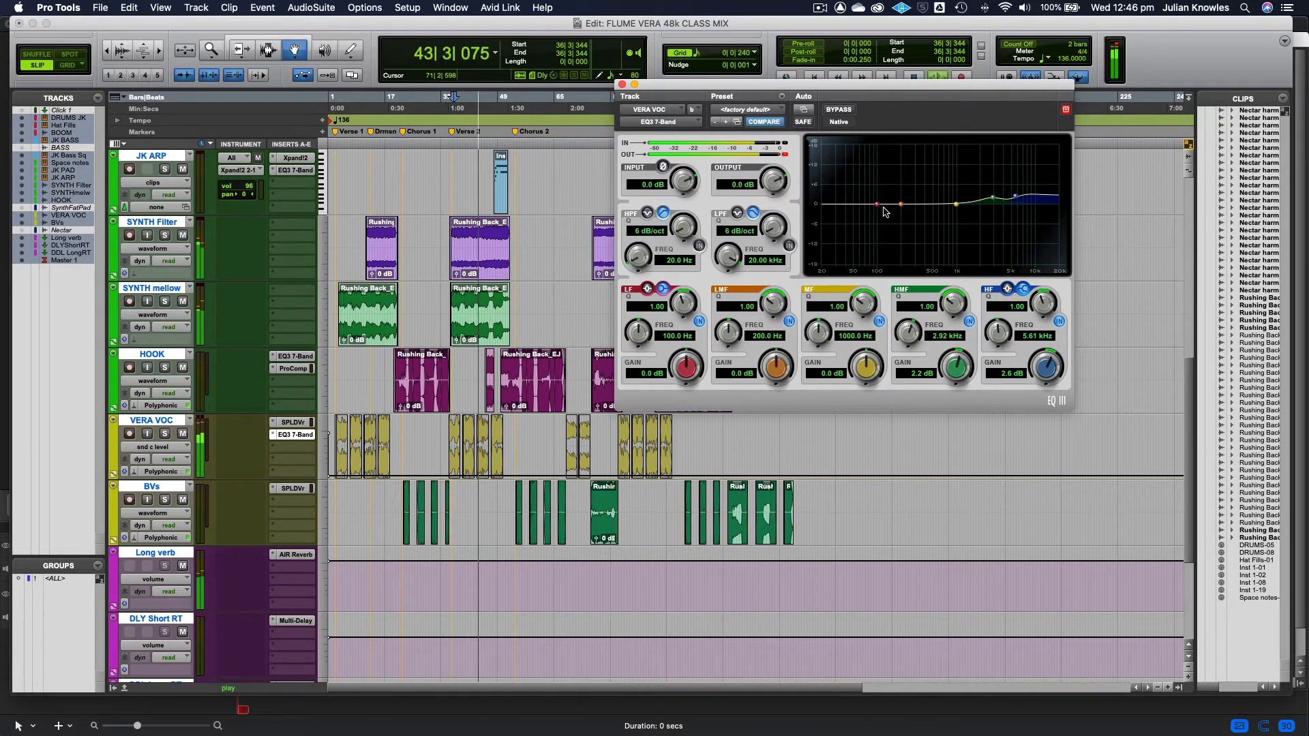
pyautogui.moveTo(773, 179); pyautogui.dragTo(772, 190)
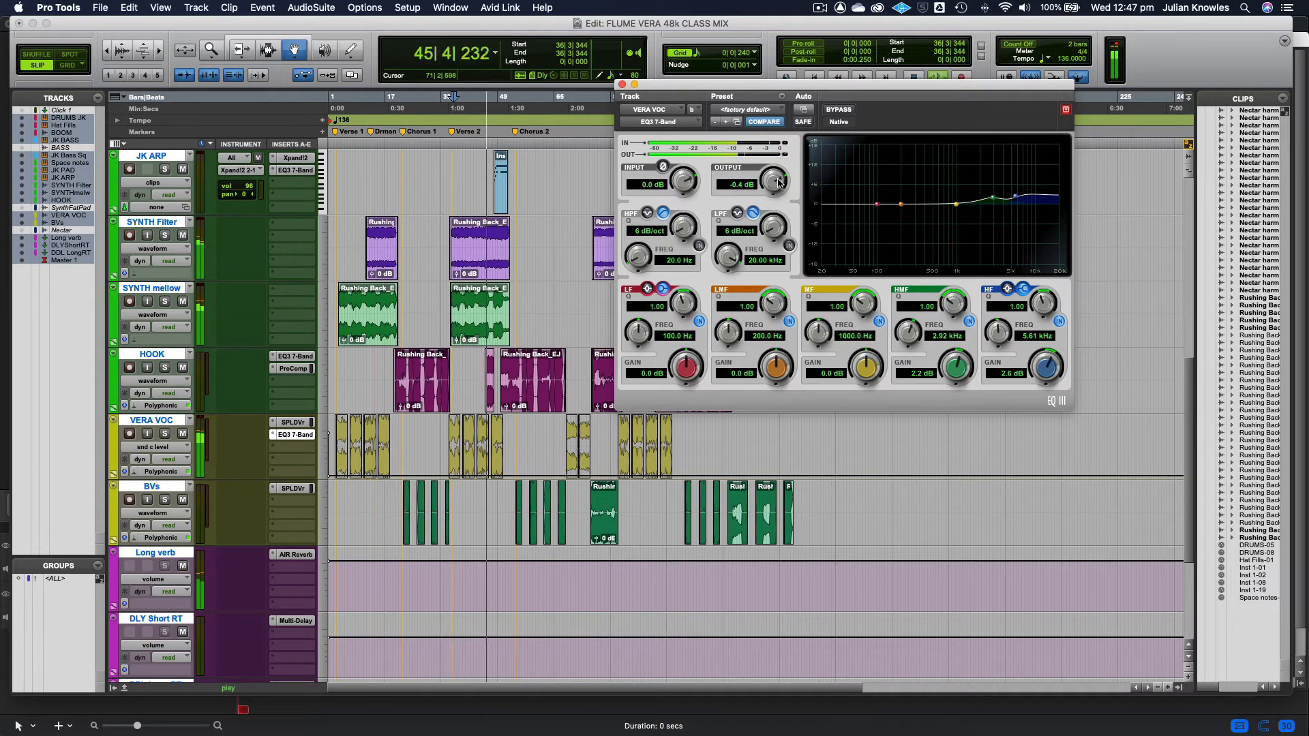
# - Return to the Mix window, set the VERA VOC fader to -2.7 dB and close the vocal EQ
pyautogui.press('super+equal')
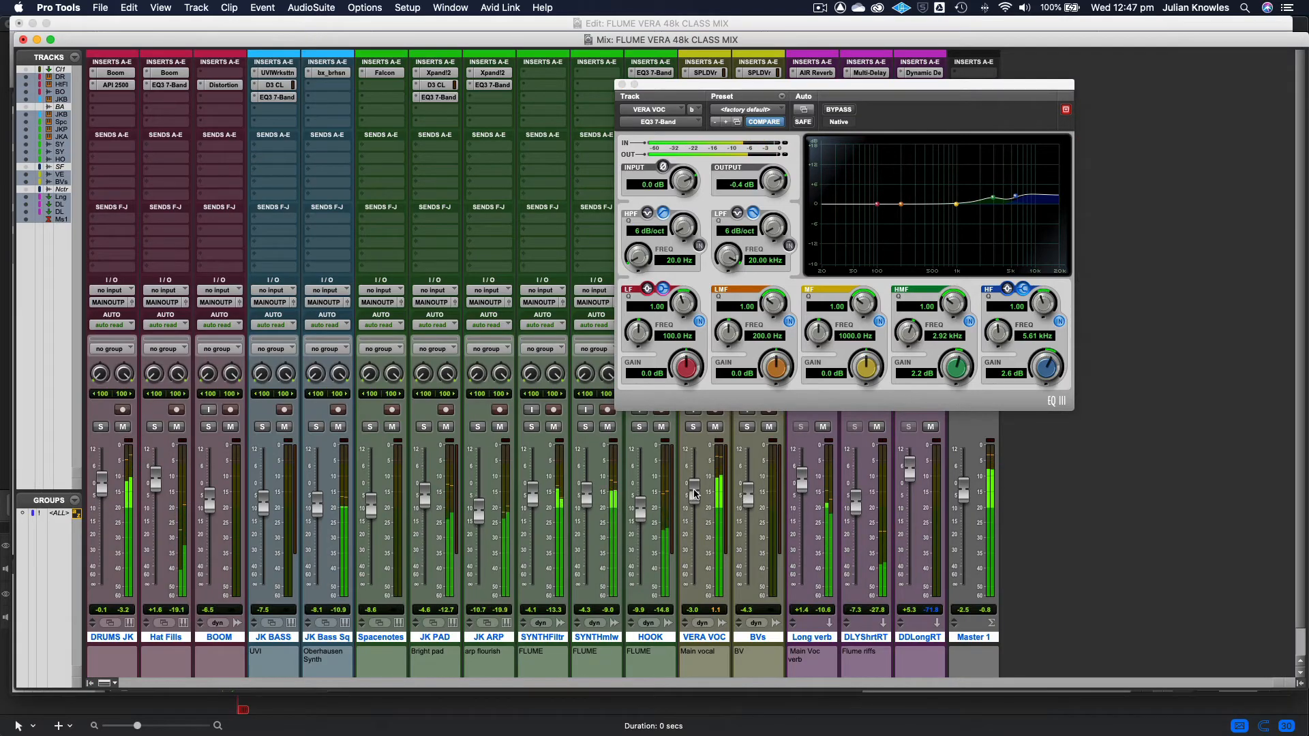
pyautogui.click(621, 84)
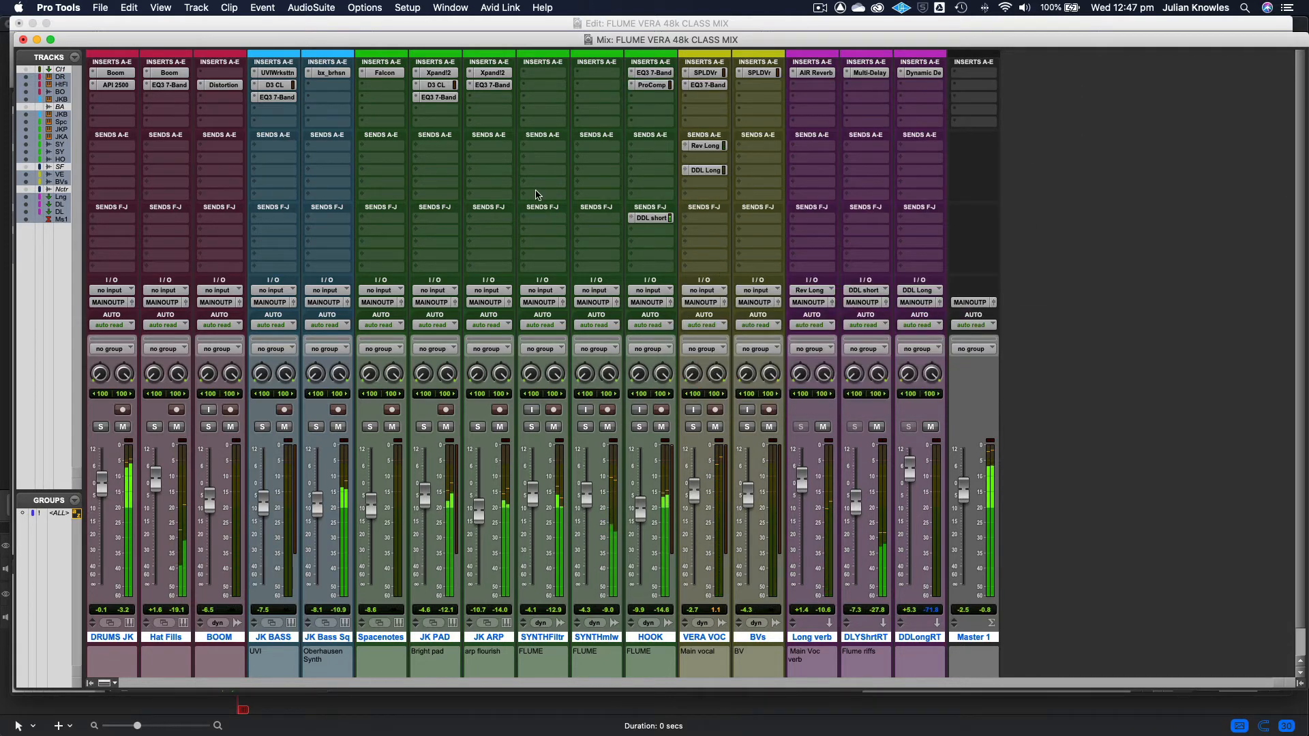
# - Insert the stereo Pro Compressor in VERA VOC's third insert slot and move its window clear of the vocal channel
pyautogui.click(684, 102)
pyautogui.moveTo(684, 103)
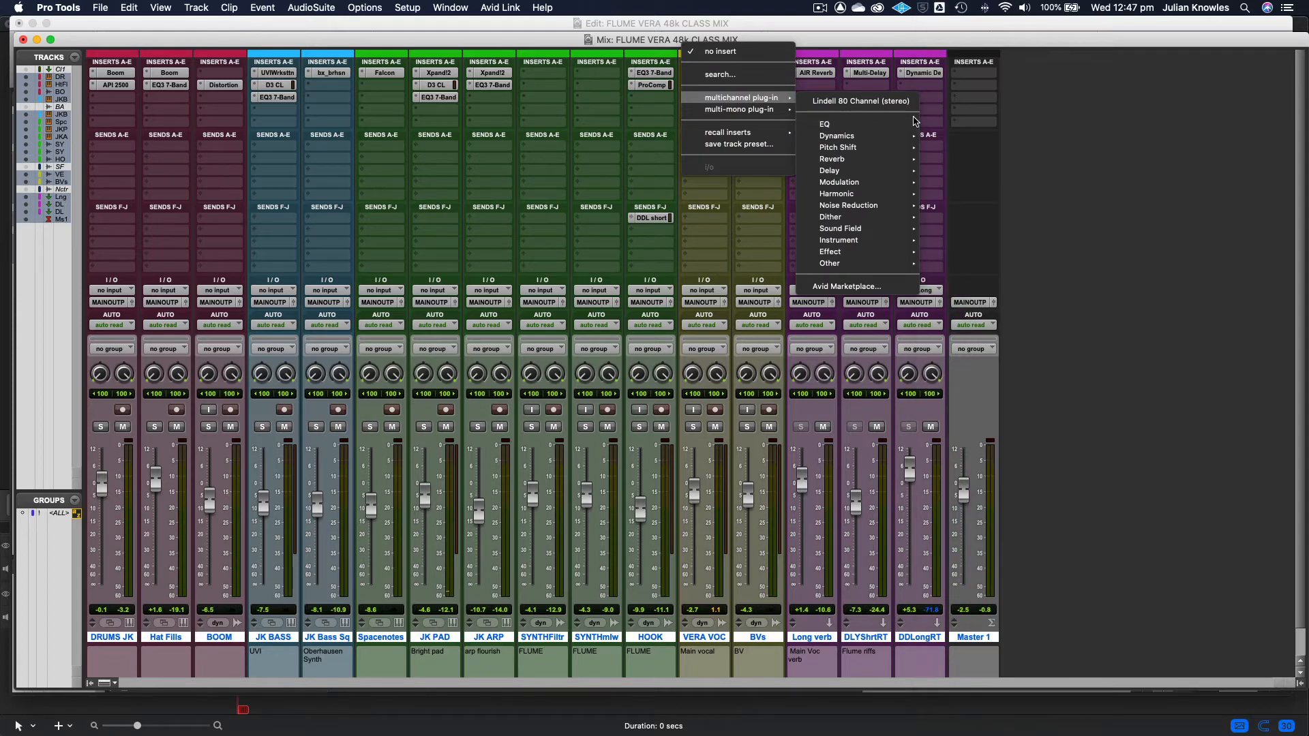
pyautogui.moveTo(879, 126)
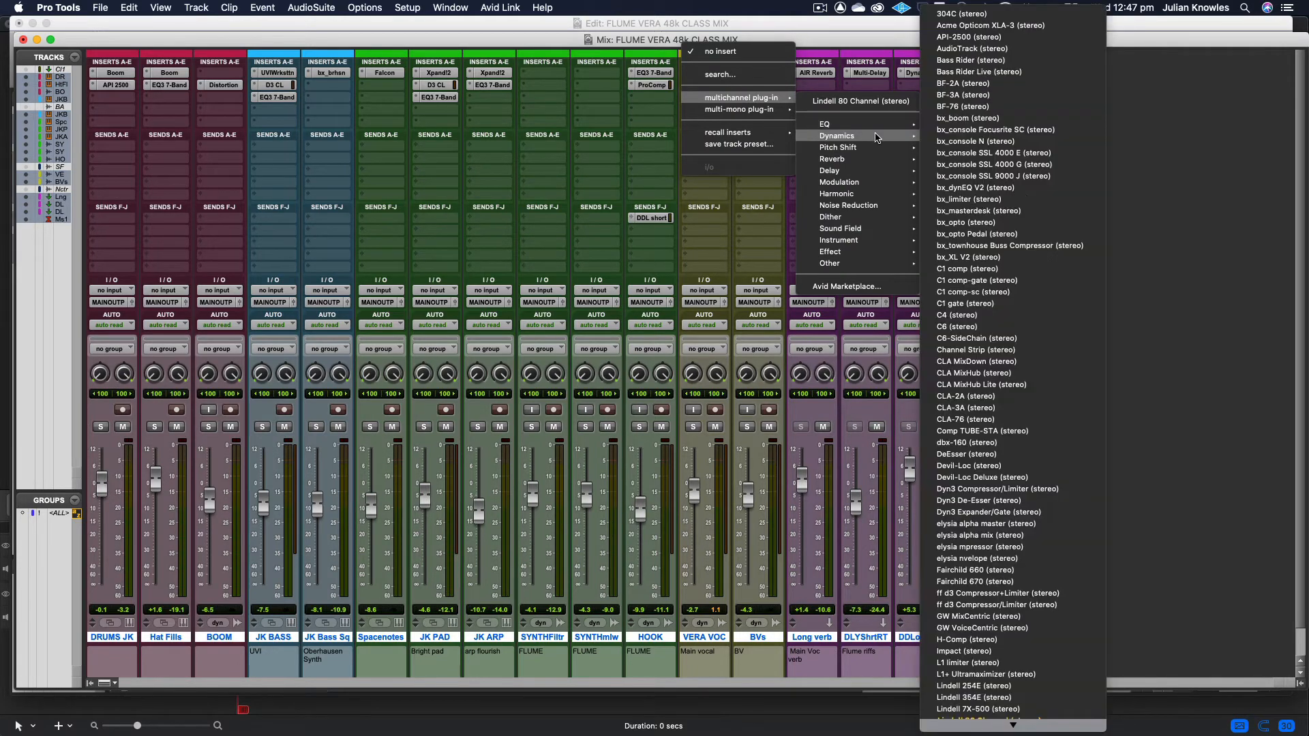
pyautogui.scroll(-10, 1076, 682)
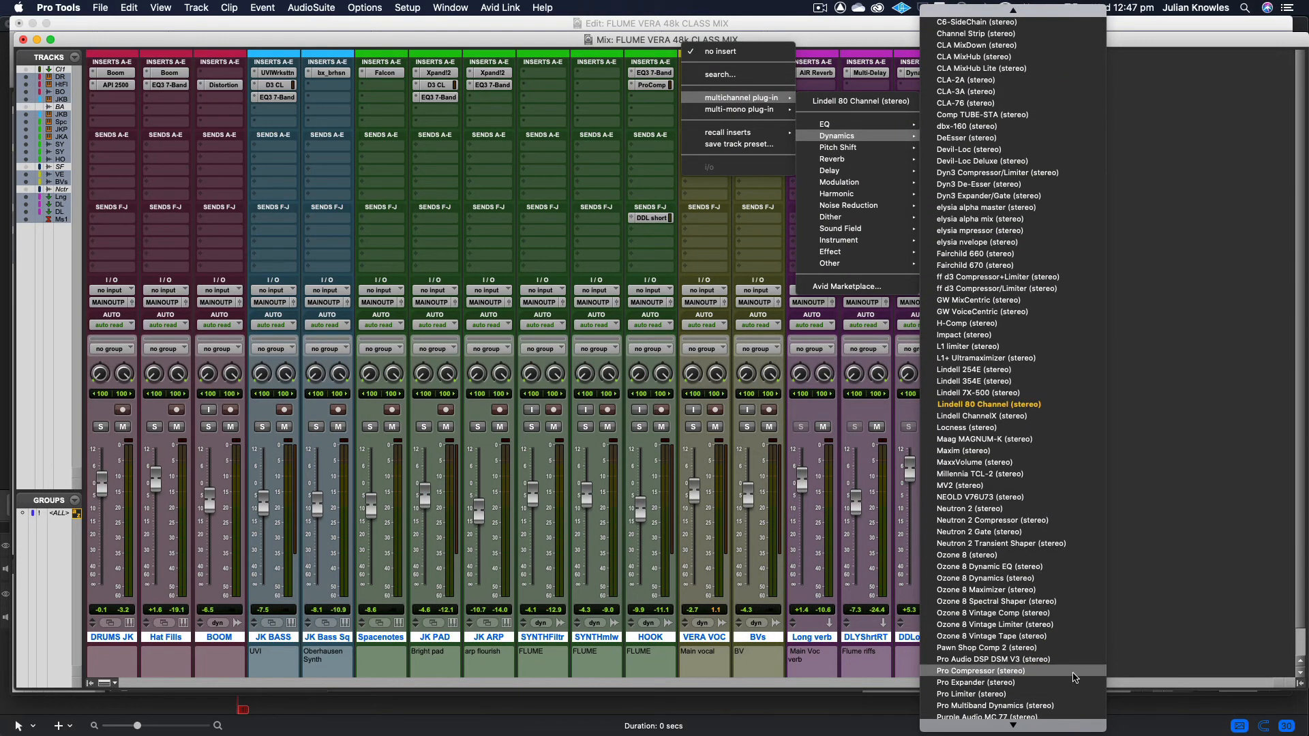
pyautogui.scroll(-5, 1069, 722)
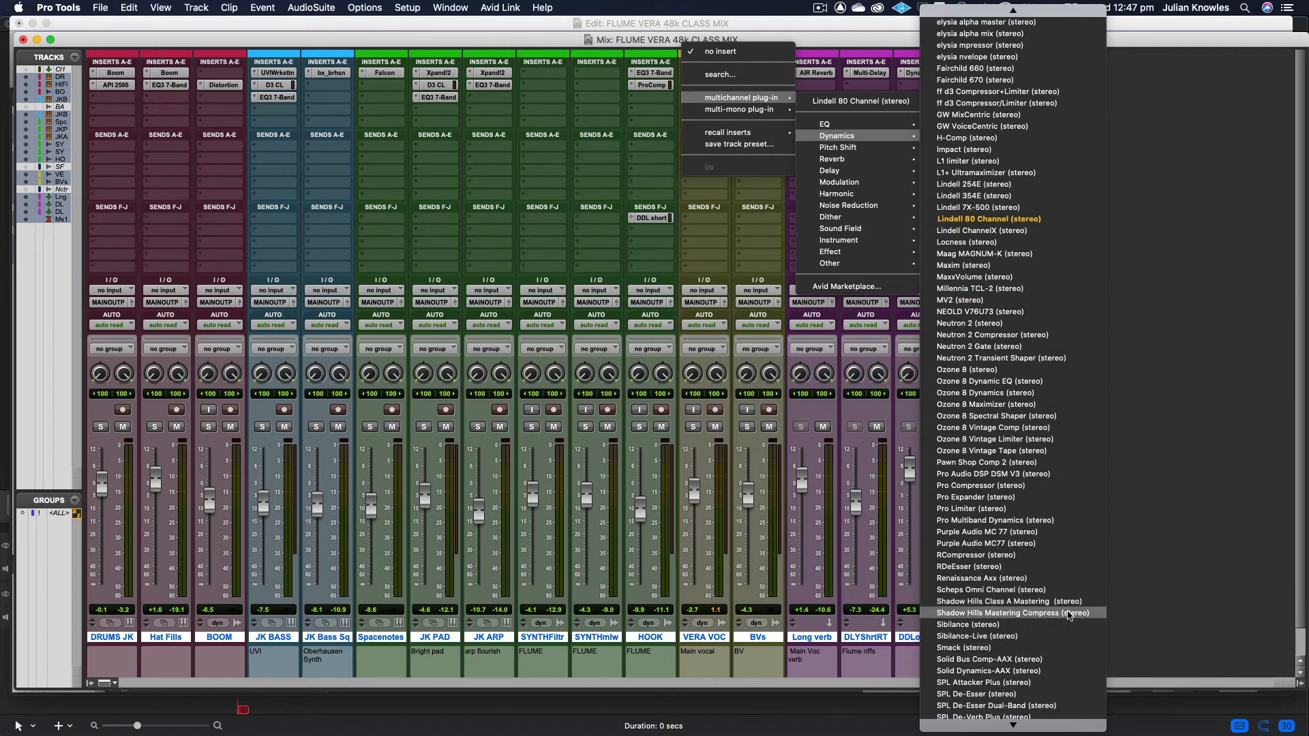
pyautogui.click(1066, 486)
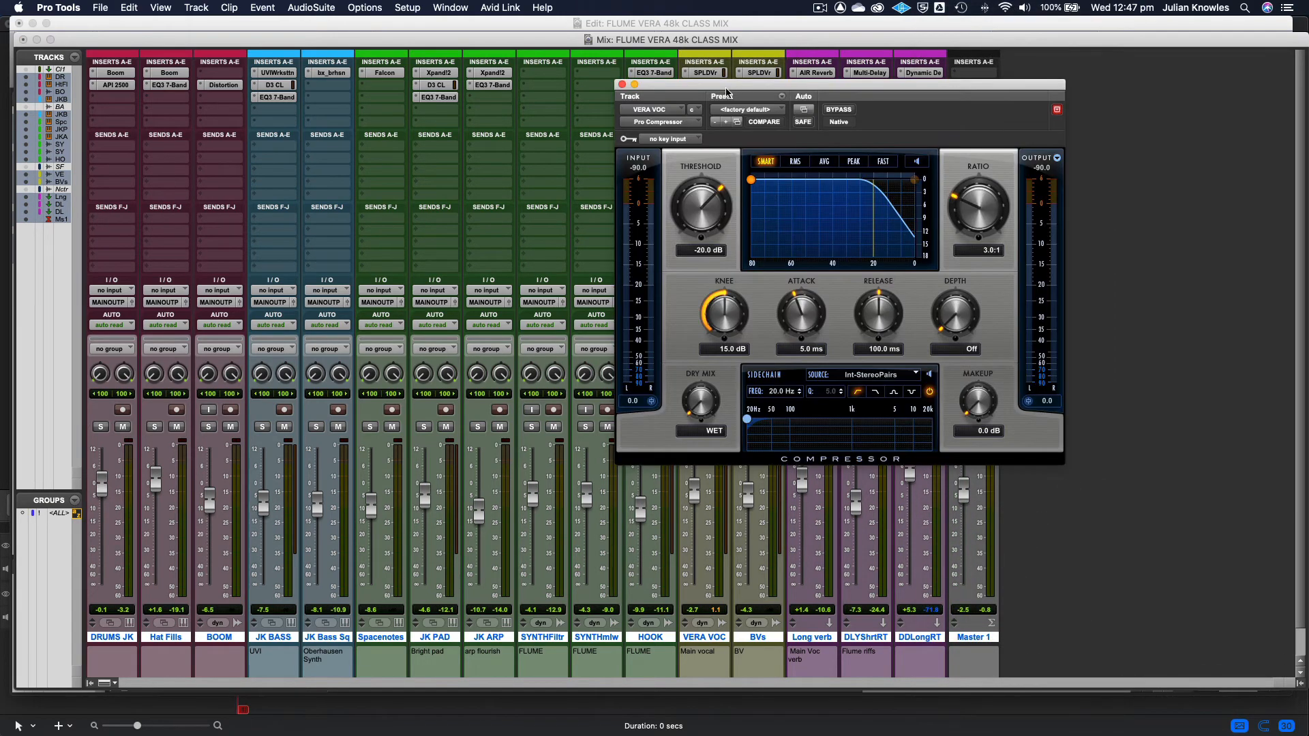
pyautogui.moveTo(724, 88); pyautogui.dragTo(481, 92)
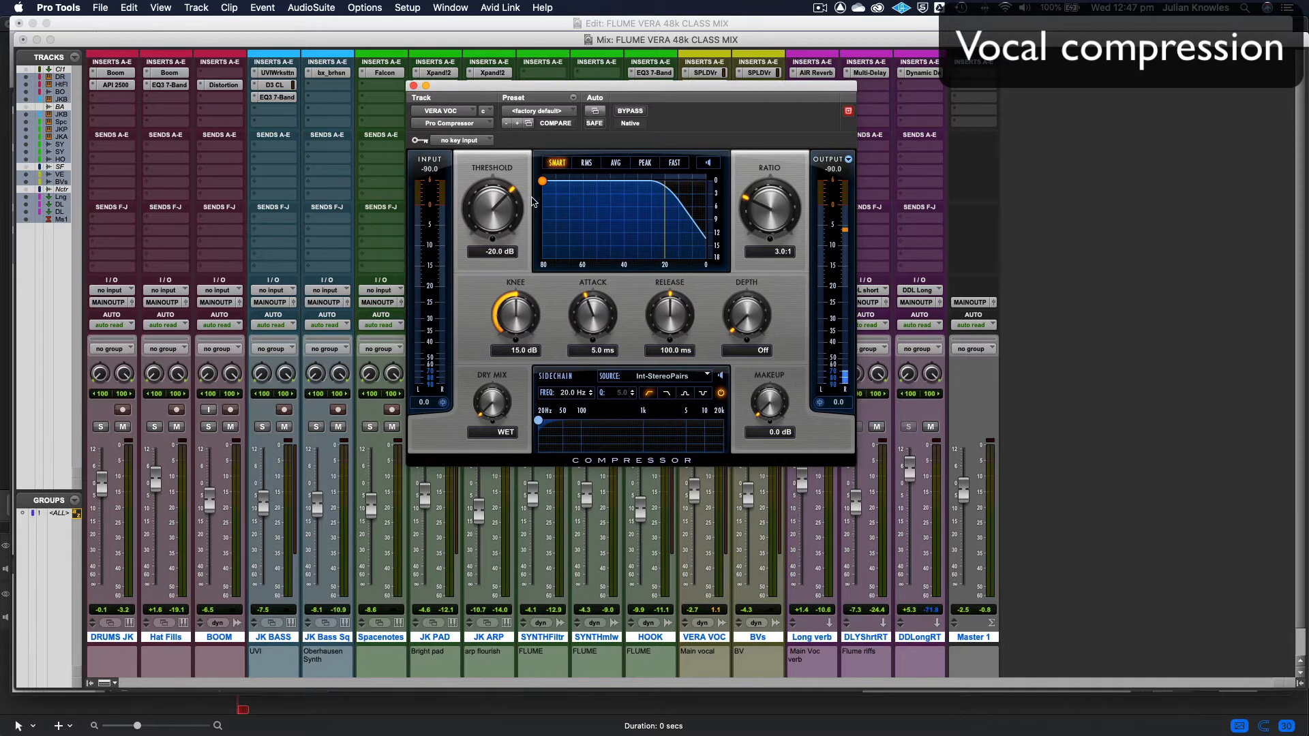
# - During playback, set the vocal Pro Compressor to -12.2 dB threshold and 3.6 dB makeup, and close it
pyautogui.press('space')
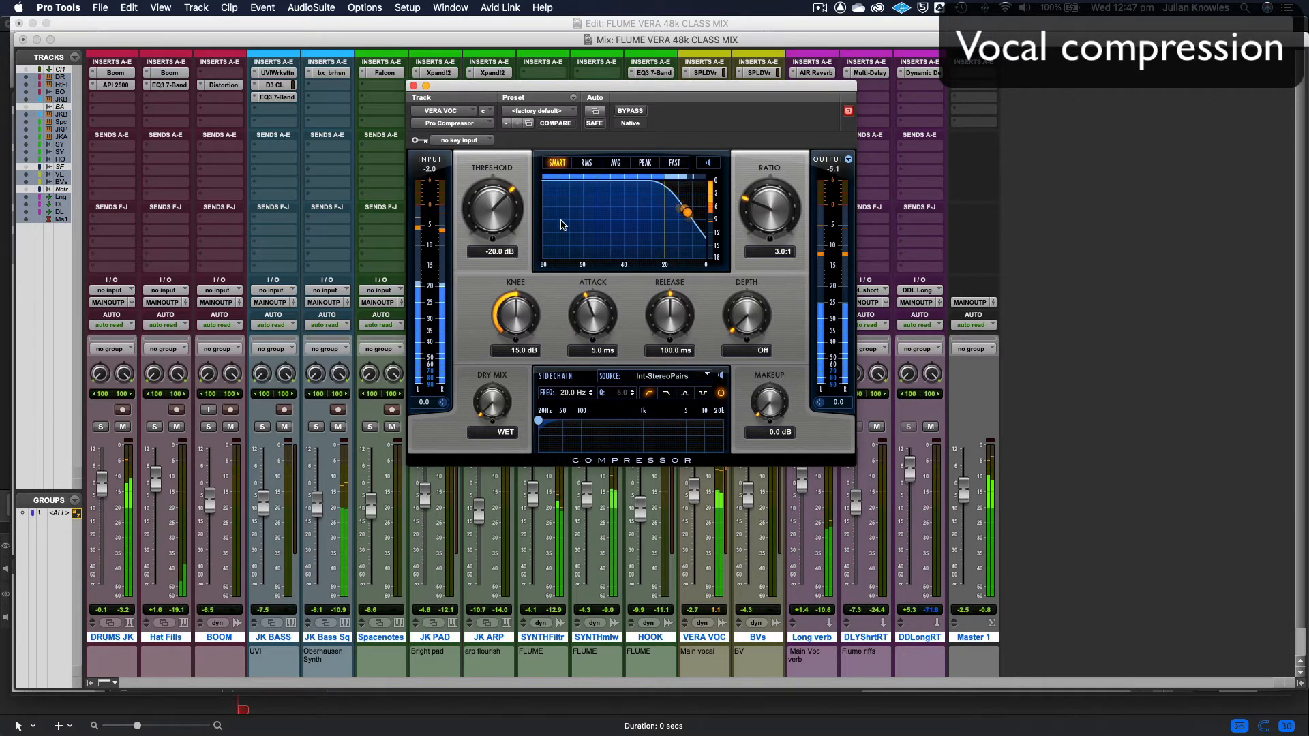
pyautogui.moveTo(489, 220); pyautogui.dragTo(488, 179)
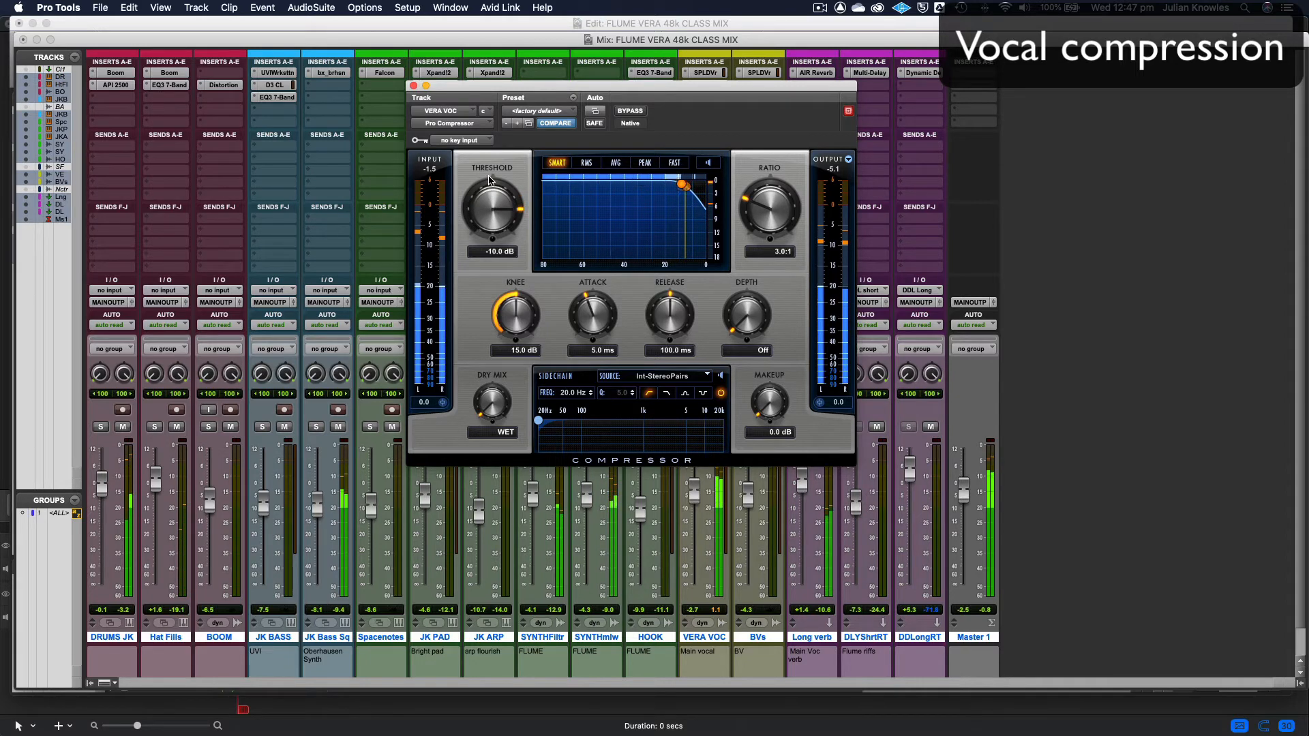
pyautogui.moveTo(772, 405); pyautogui.dragTo(768, 391)
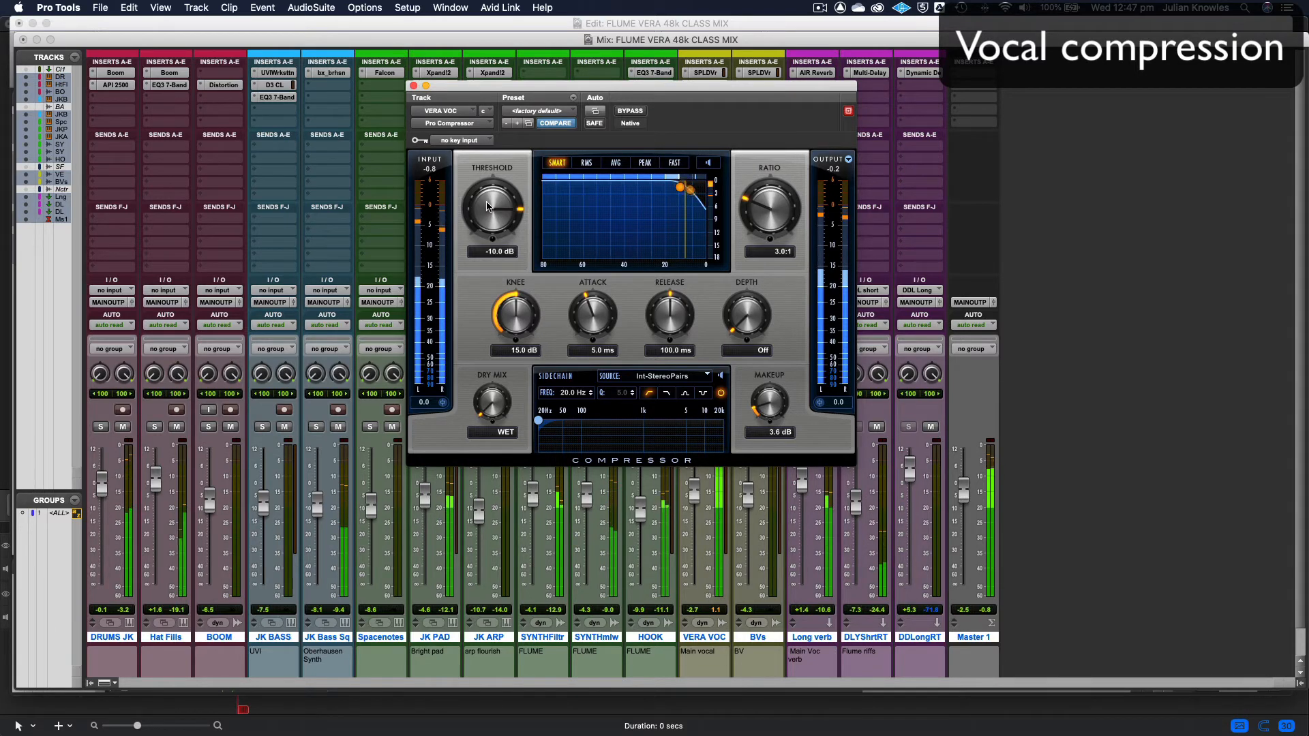
pyautogui.moveTo(486, 206); pyautogui.dragTo(498, 206)
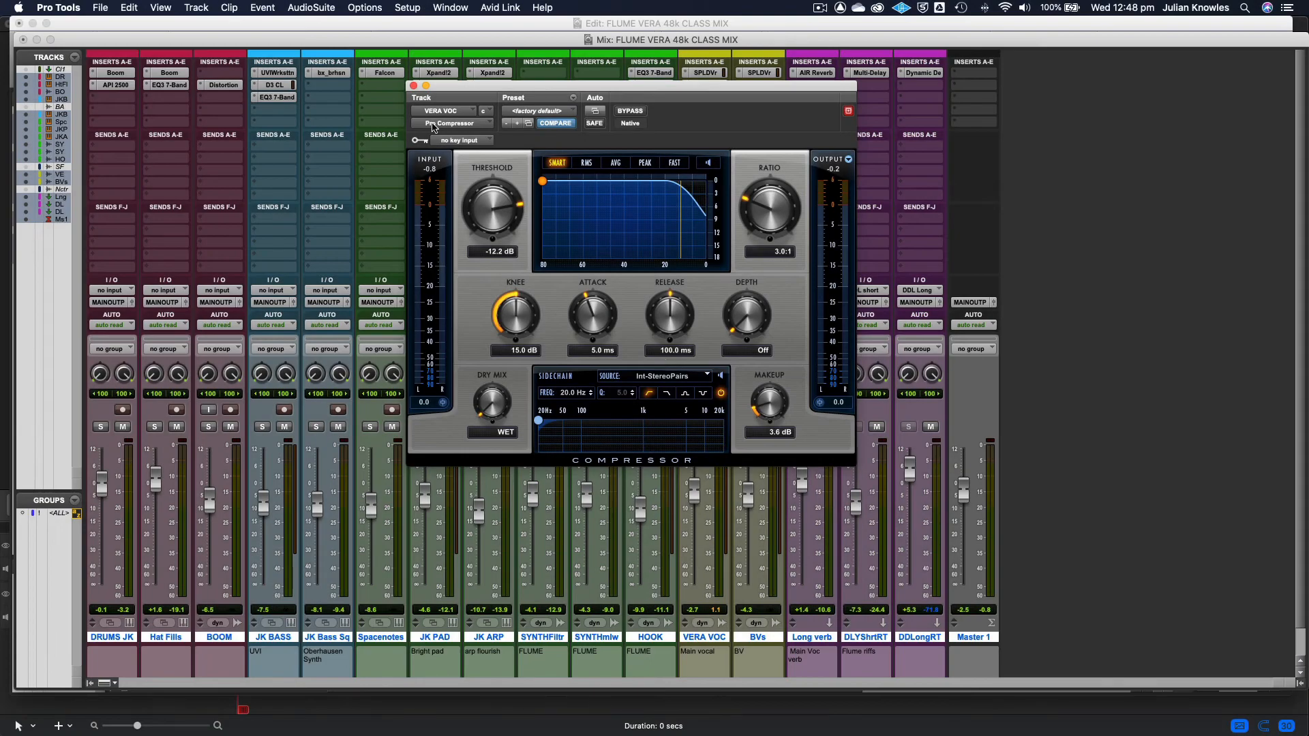
pyautogui.click(413, 86)
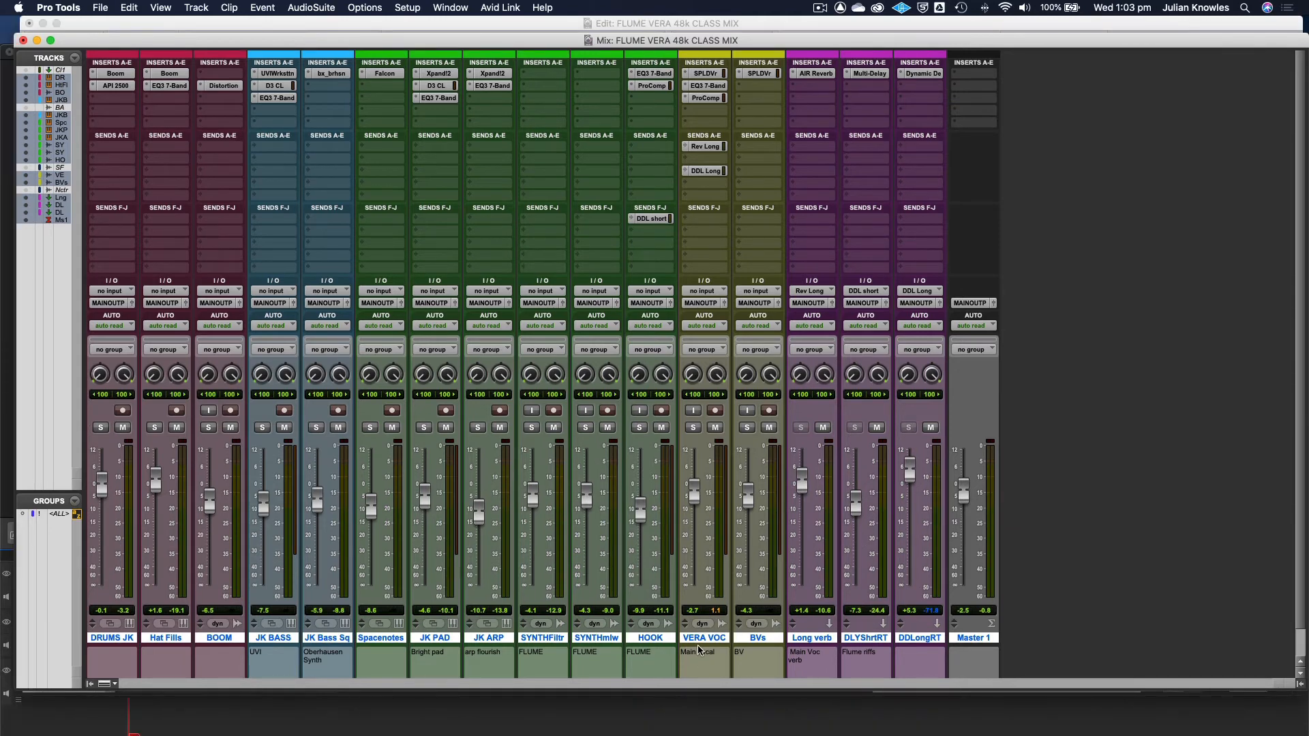
# - Deselect all tracks and single out the Long verb, DLYShrtRT and DDLongRT return tracks one after another
pyautogui.keyDown('alt'); pyautogui.click(705, 642); pyautogui.keyUp('alt')
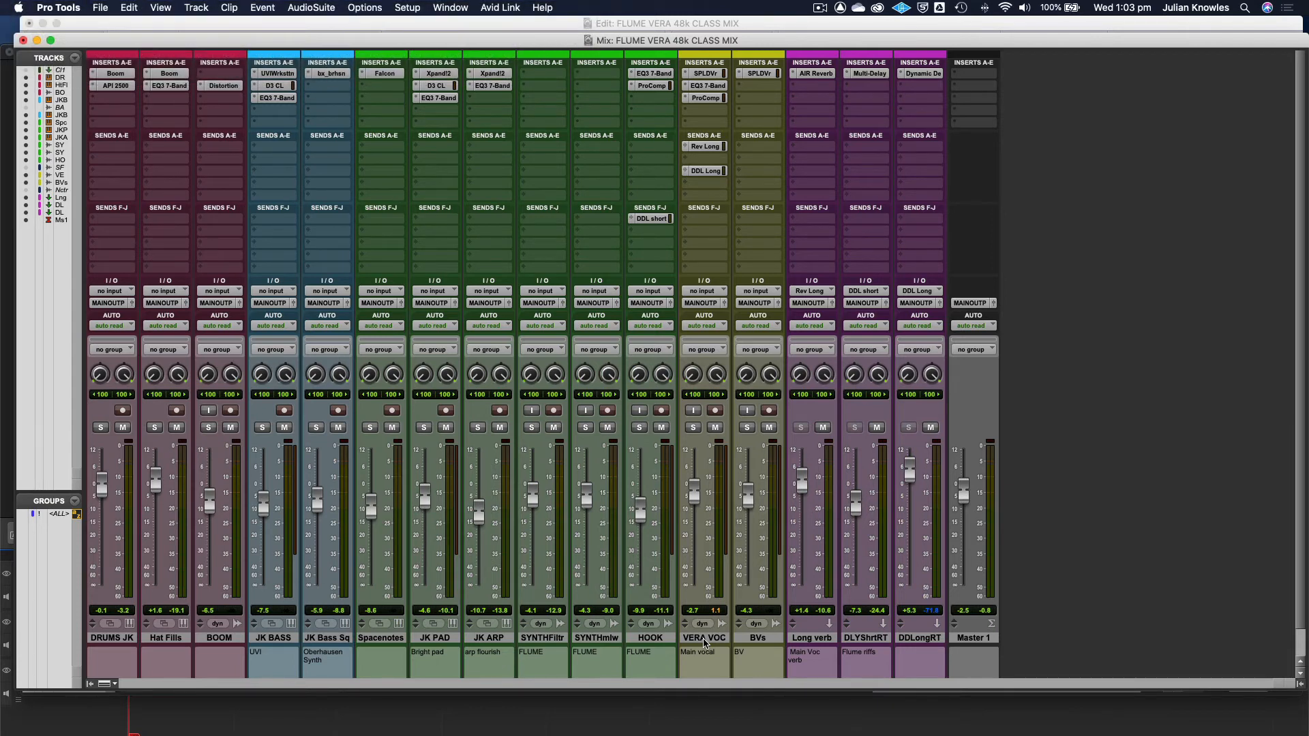
pyautogui.click(812, 640)
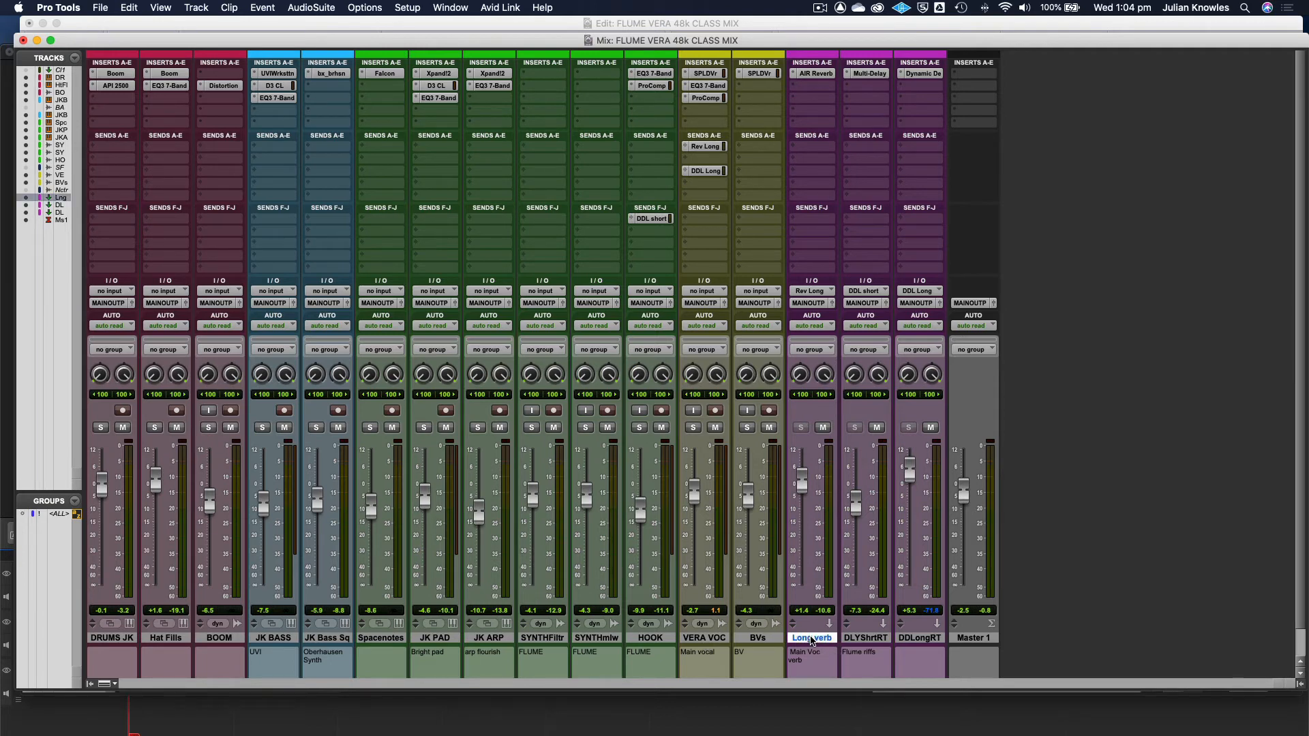
pyautogui.click(857, 638)
pyautogui.click(911, 638)
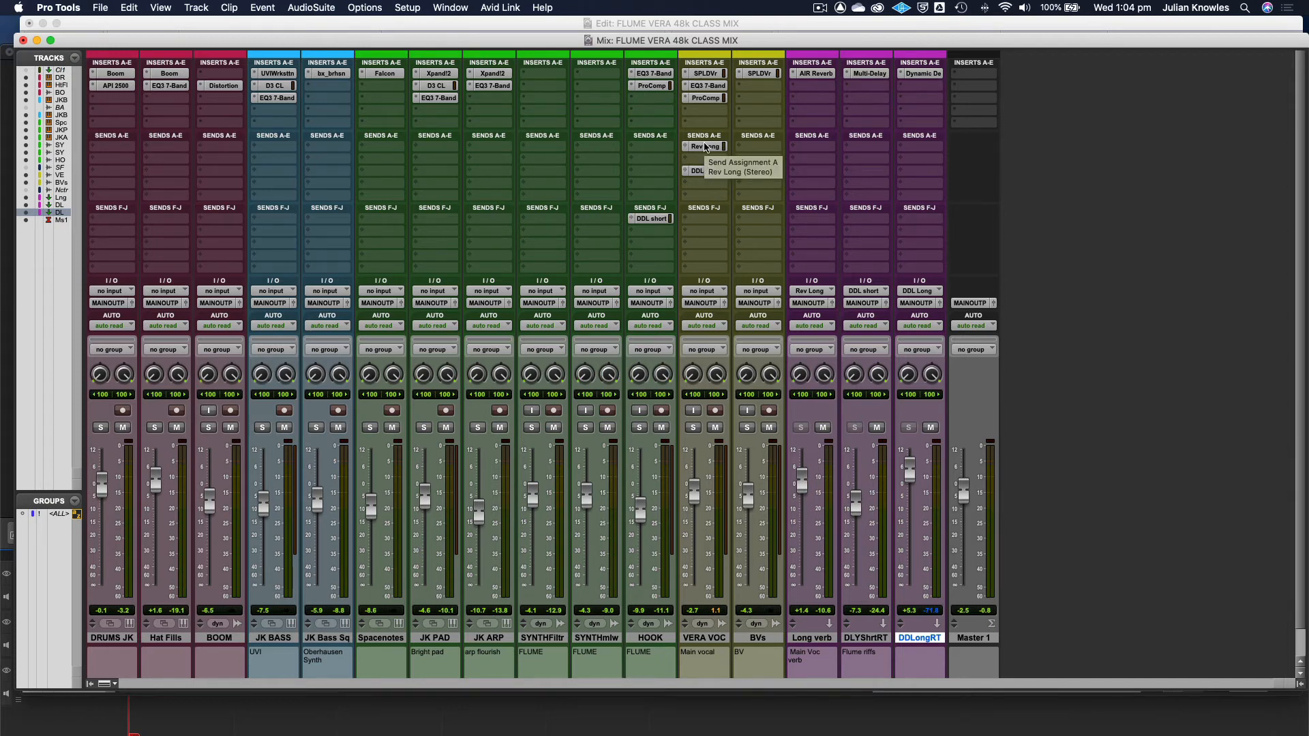
# - Review the session's bus paths in the I/O Setup and the bus choices for VERA VOC's send A, leaving both unchanged
pyautogui.click(418, 8)
pyautogui.click(413, 84)
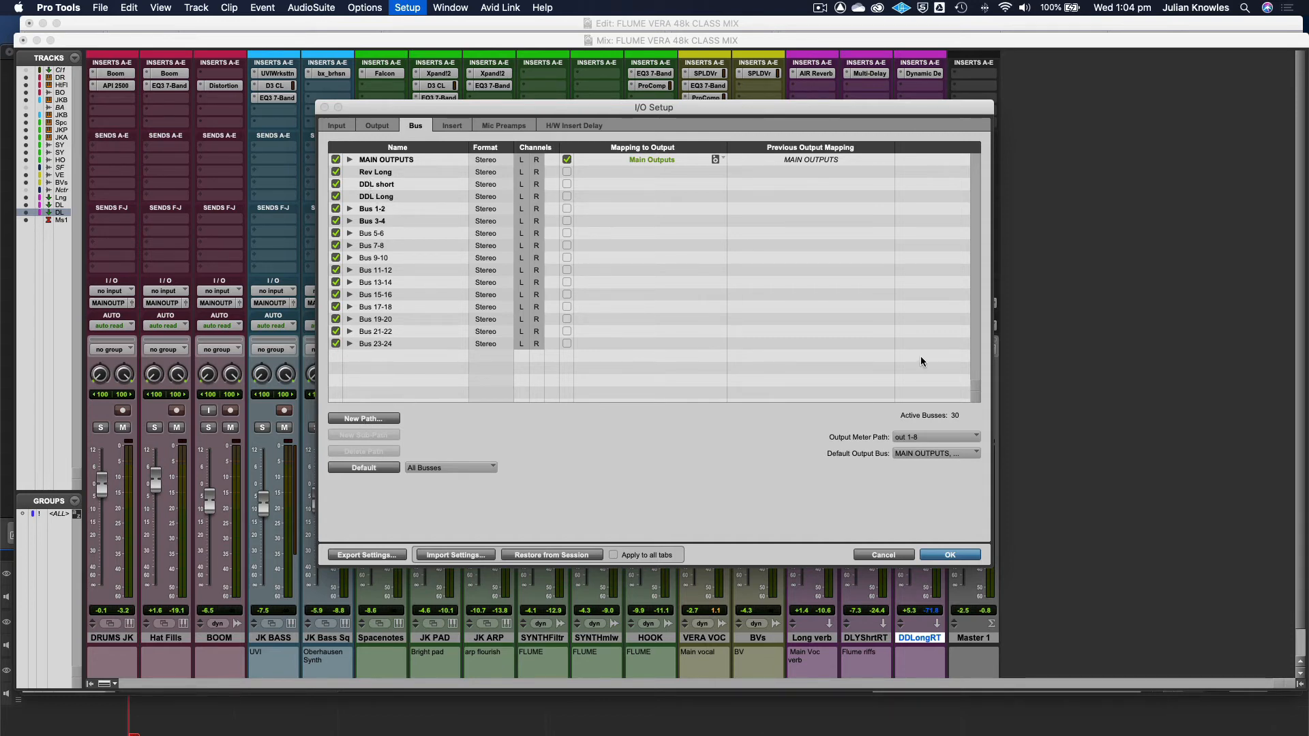
pyautogui.click(883, 556)
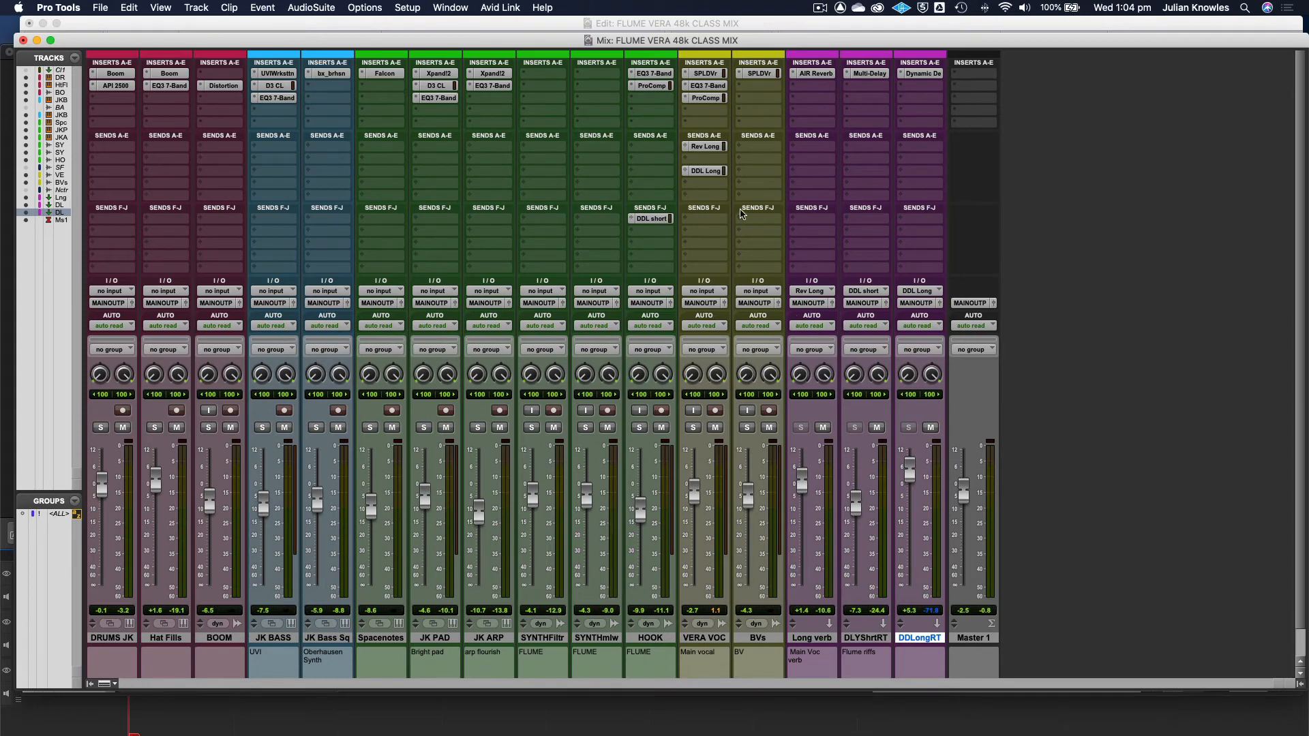
pyautogui.click(684, 147)
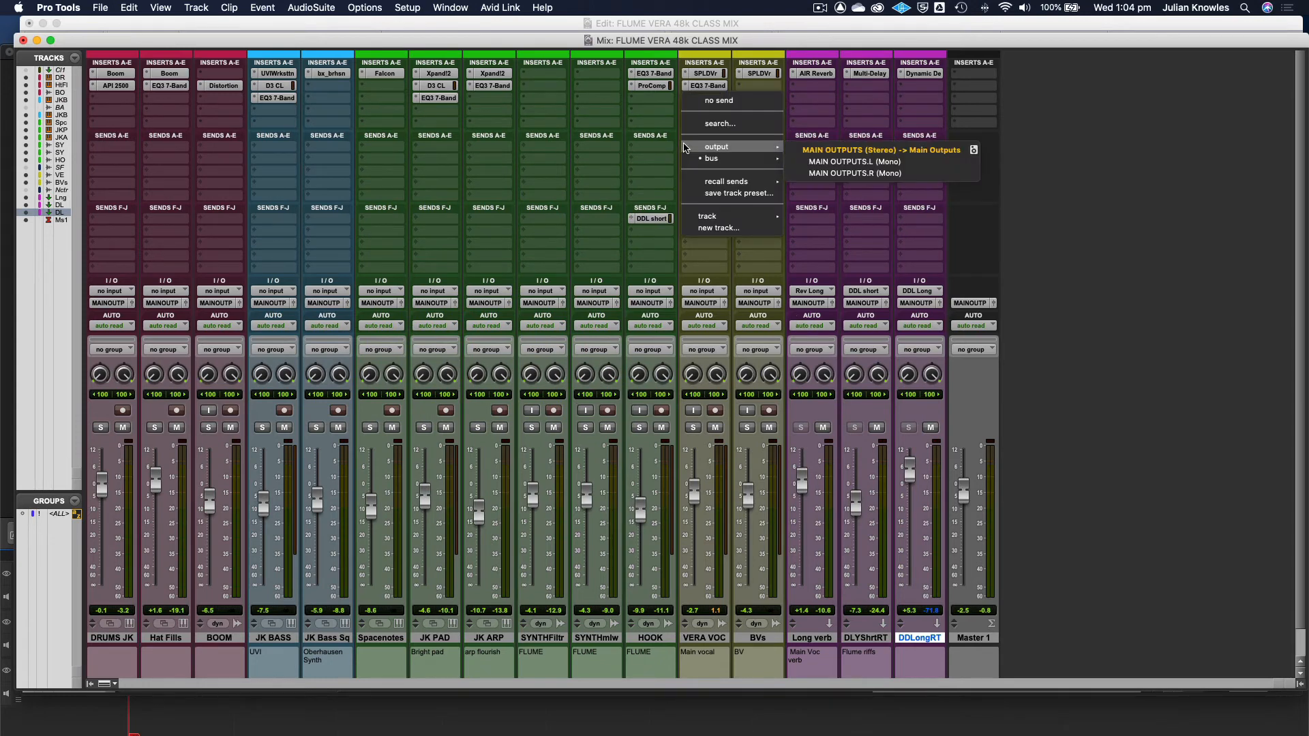
pyautogui.moveTo(692, 158)
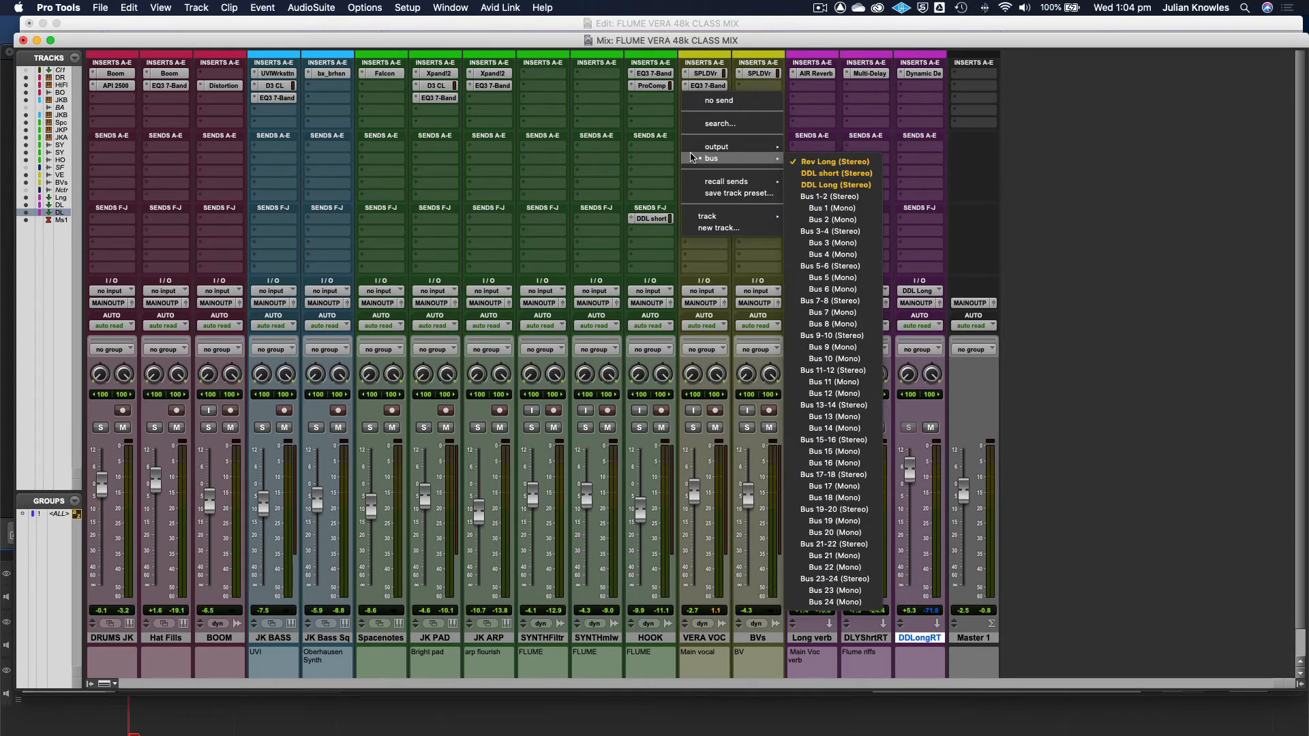
pyautogui.click(1212, 136)
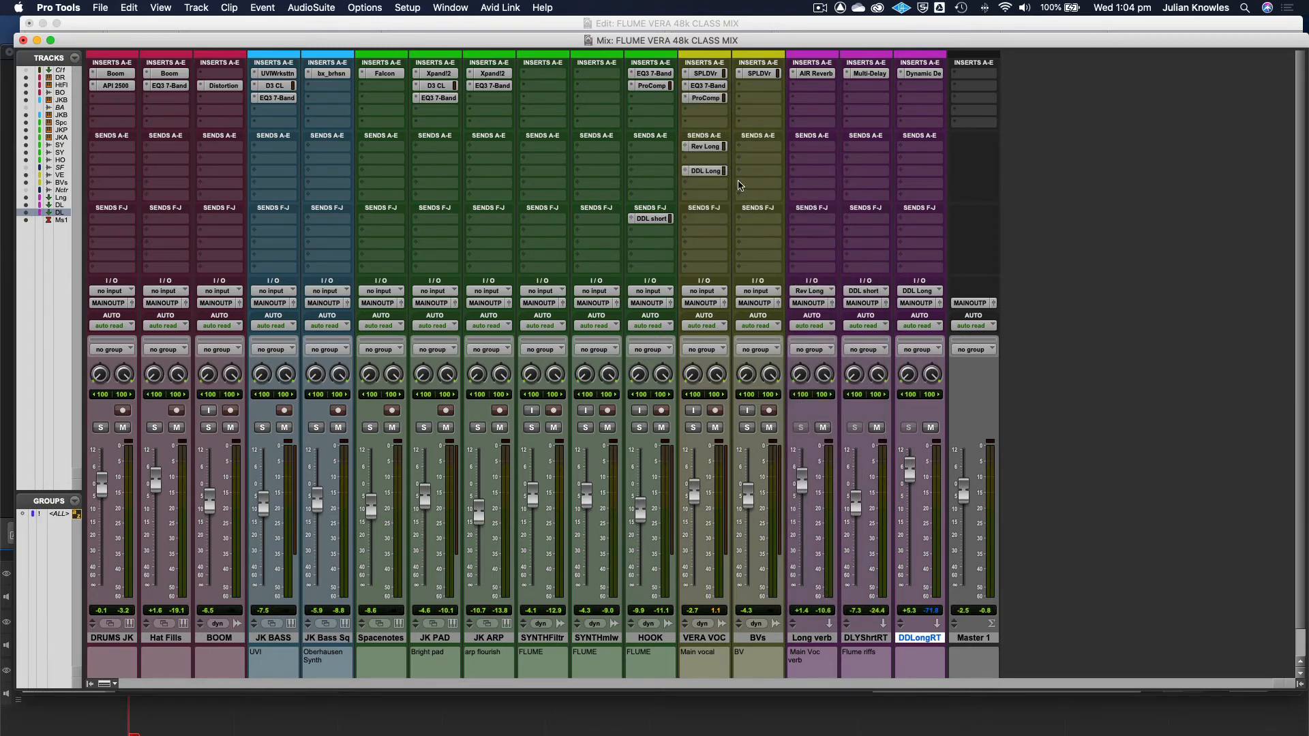
# - Open VERA VOC's Rev Long send fader over the mixer and inspect the AIR Reverb settings on the Long verb track
pyautogui.click(701, 148)
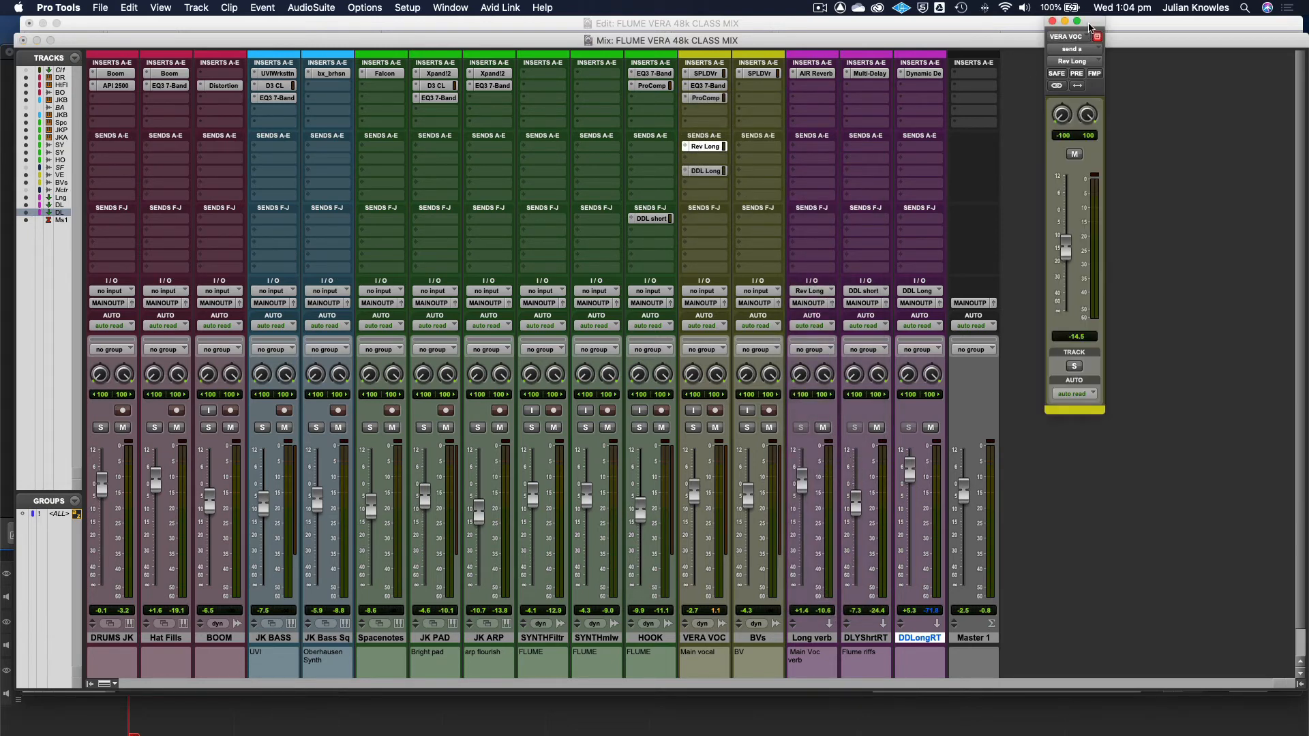
pyautogui.moveTo(1091, 22); pyautogui.dragTo(533, 71)
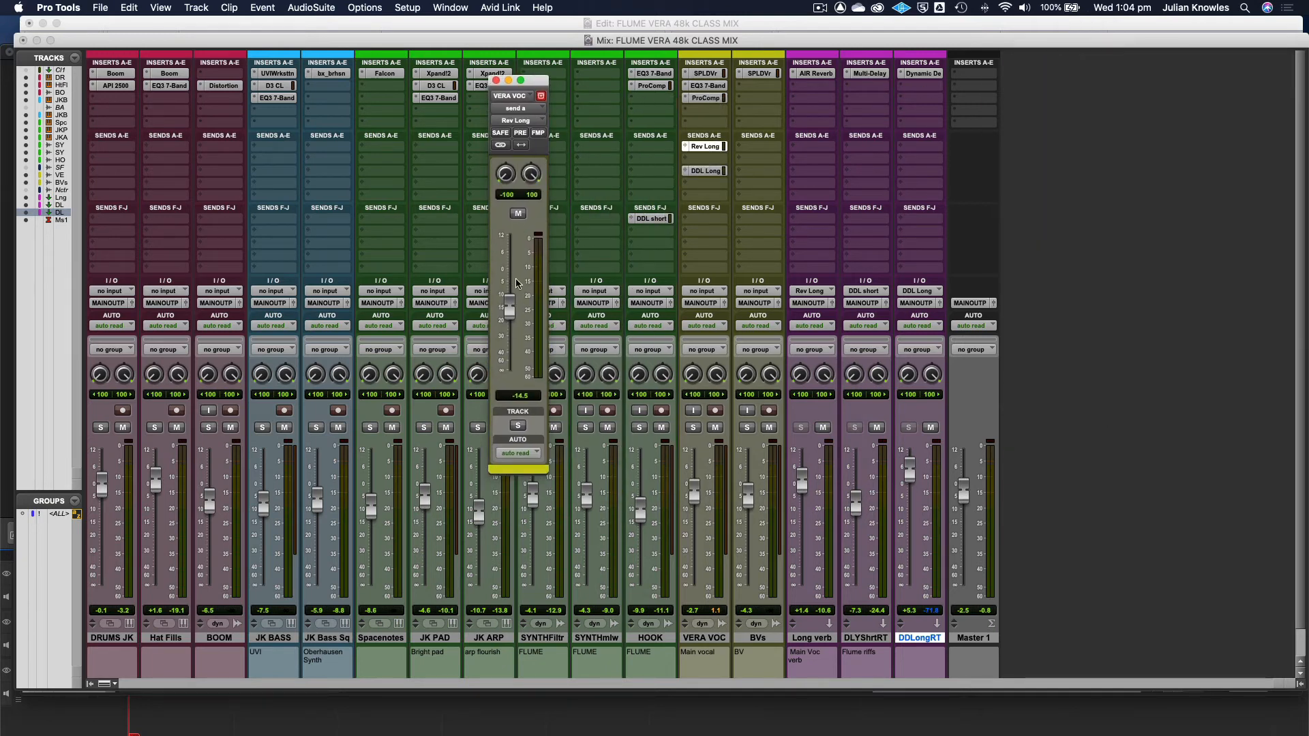
pyautogui.click(817, 639)
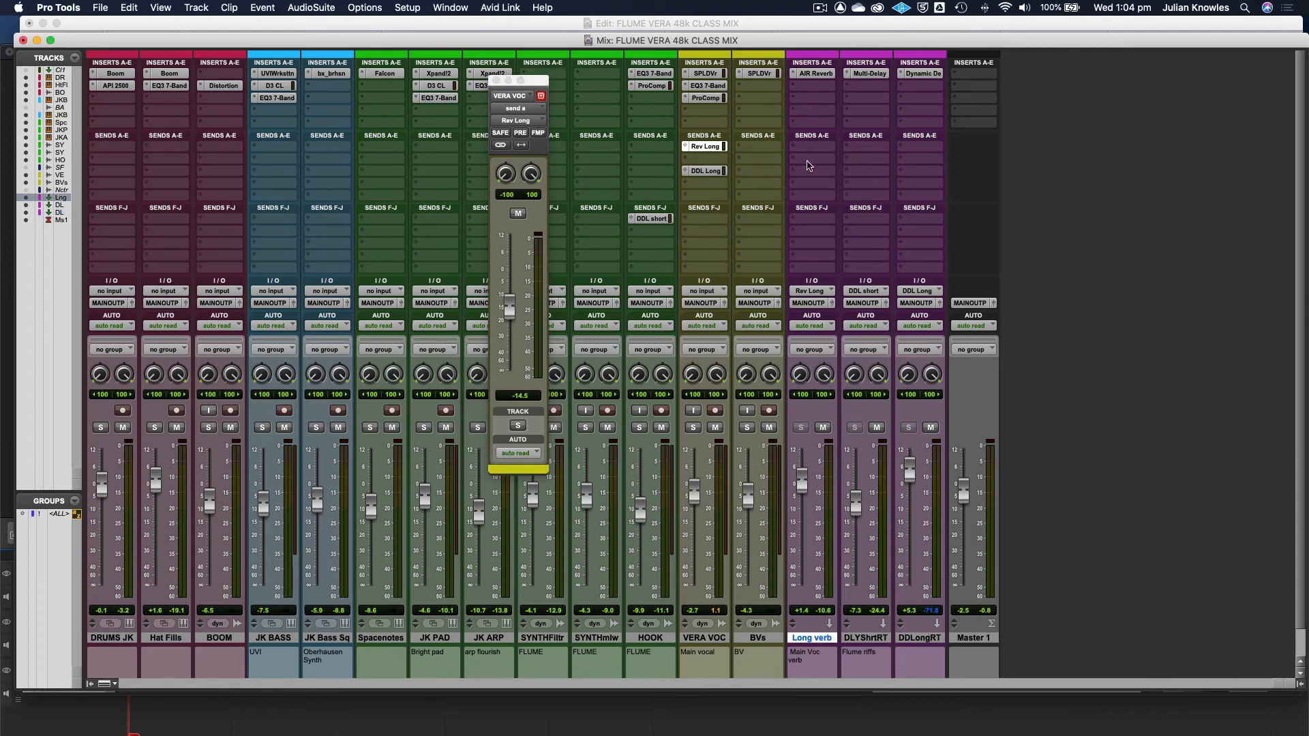
pyautogui.click(819, 76)
pyautogui.moveTo(519, 82); pyautogui.dragTo(783, 65)
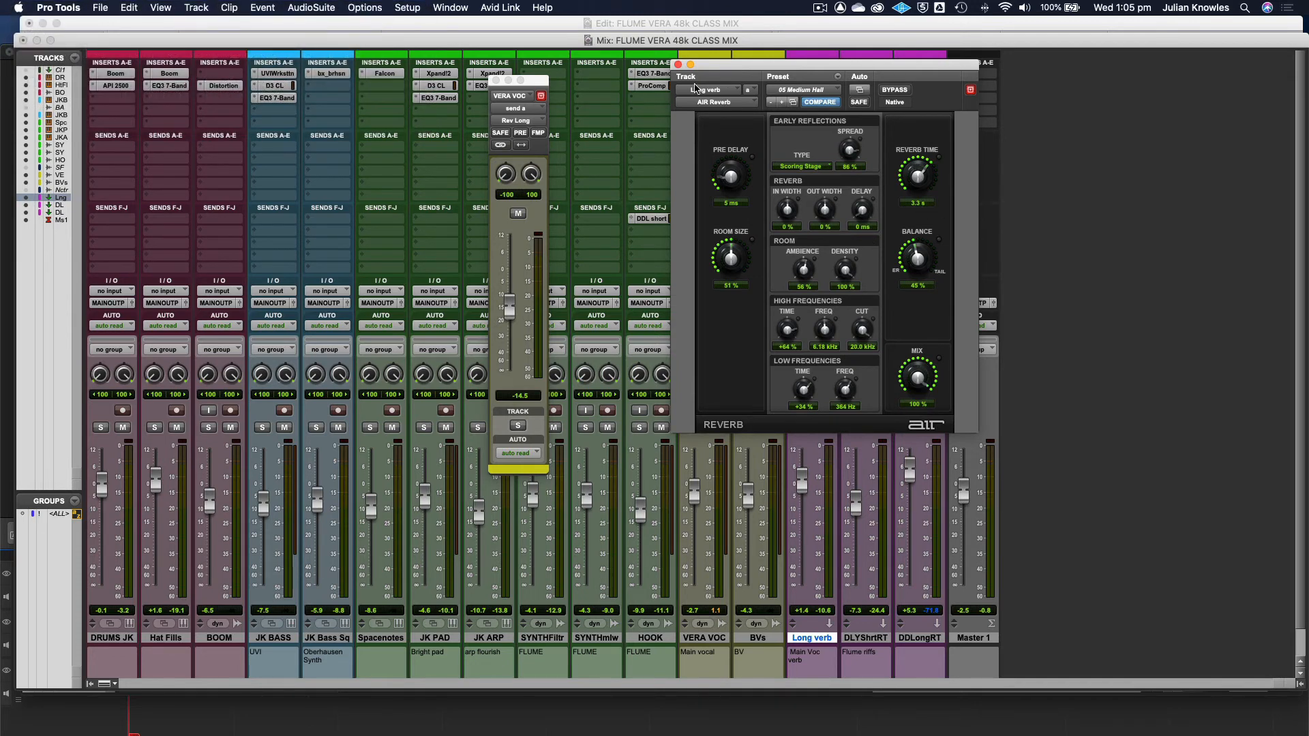
pyautogui.click(677, 64)
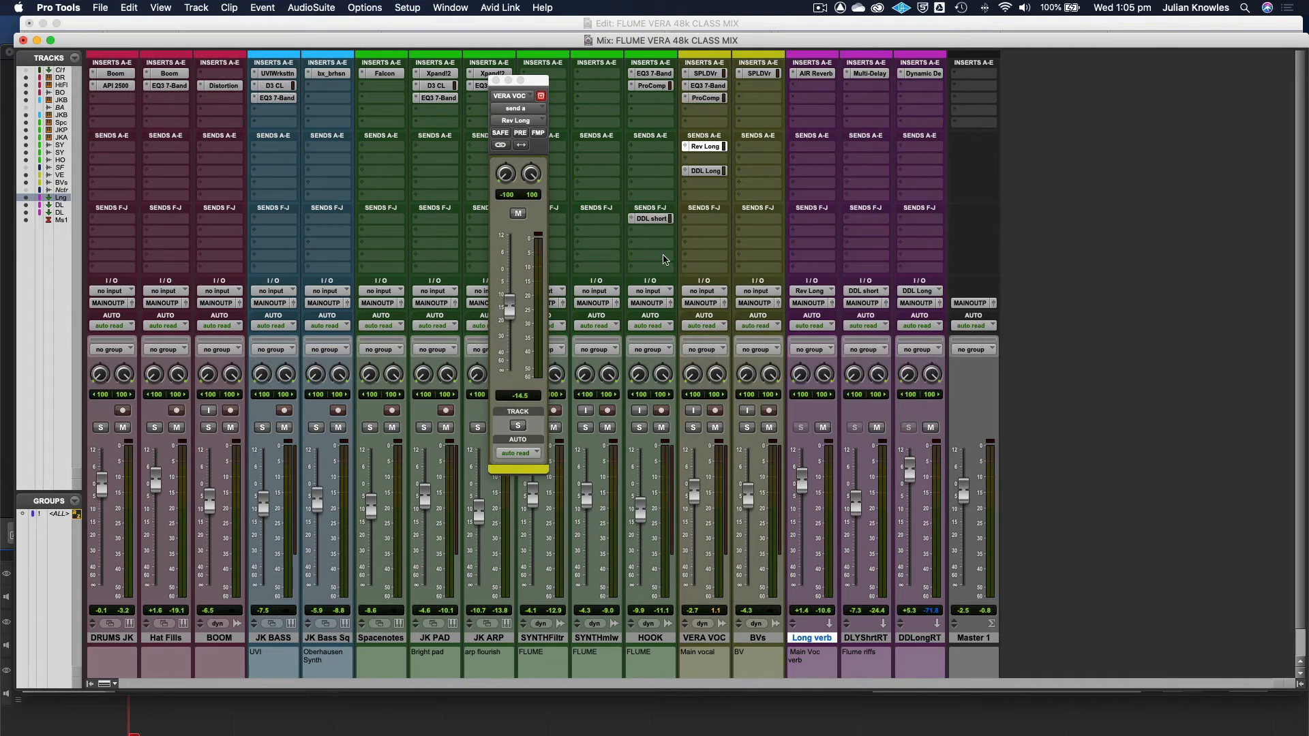
# - Solo VERA VOC, try its Rev Long send at minus infinity, -3.8 dB and -6.3 dB, and unsolo the track
pyautogui.click(692, 427)
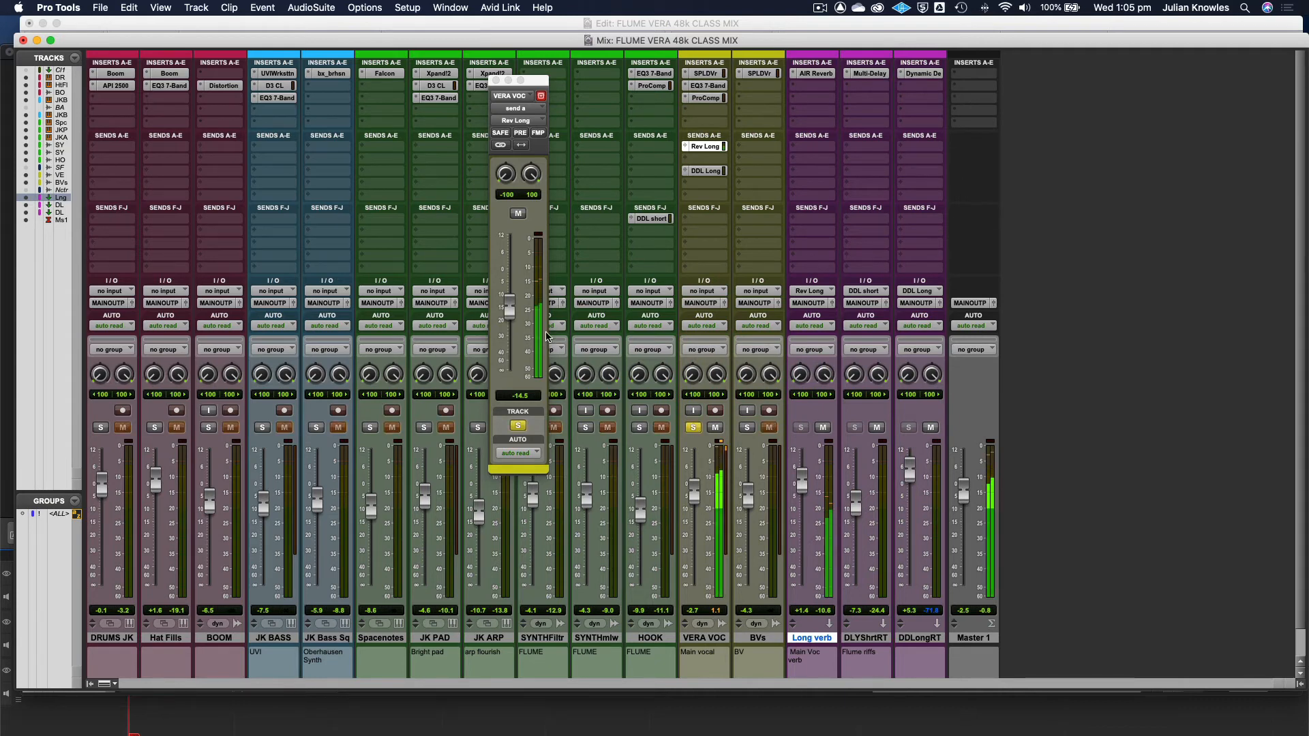
pyautogui.moveTo(512, 307); pyautogui.dragTo(506, 426)
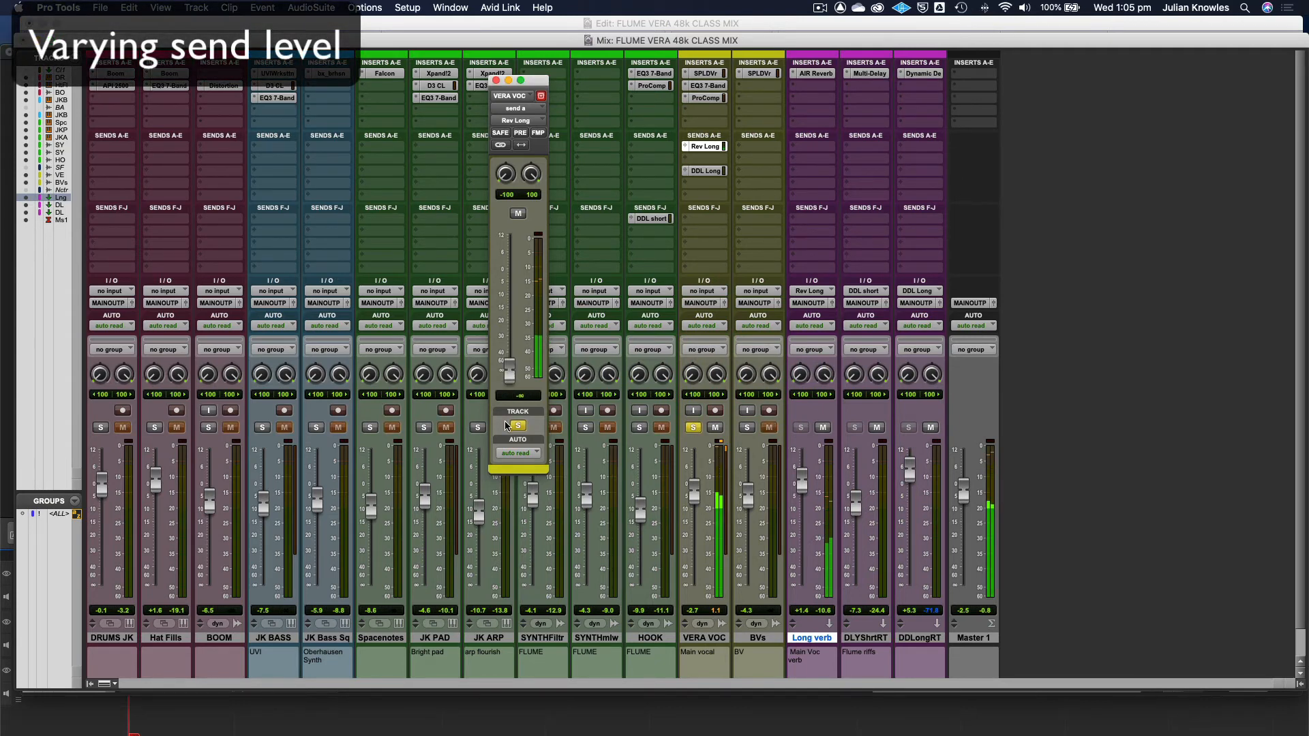
pyautogui.moveTo(509, 373); pyautogui.dragTo(513, 278)
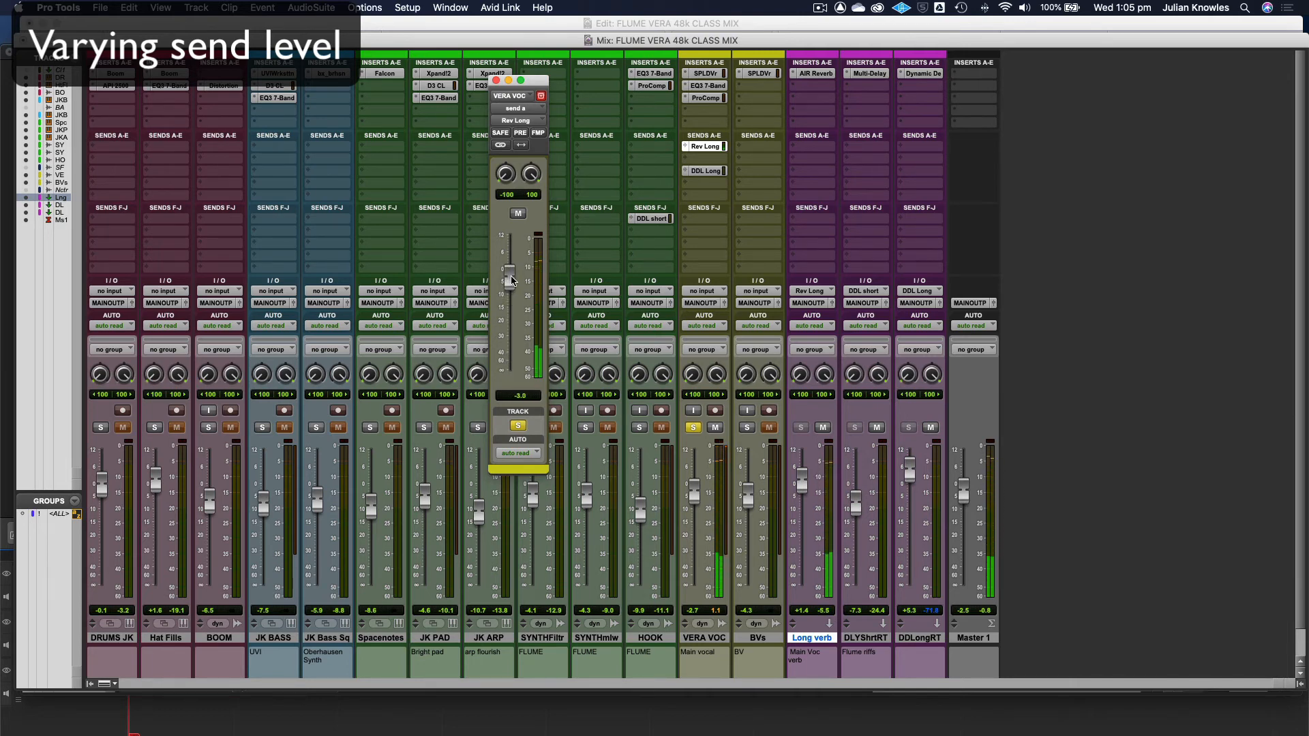
pyautogui.moveTo(512, 277)
pyautogui.mouseDown()
pyautogui.moveTo(512, 304)
pyautogui.moveTo(511, 291)
pyautogui.mouseUp()
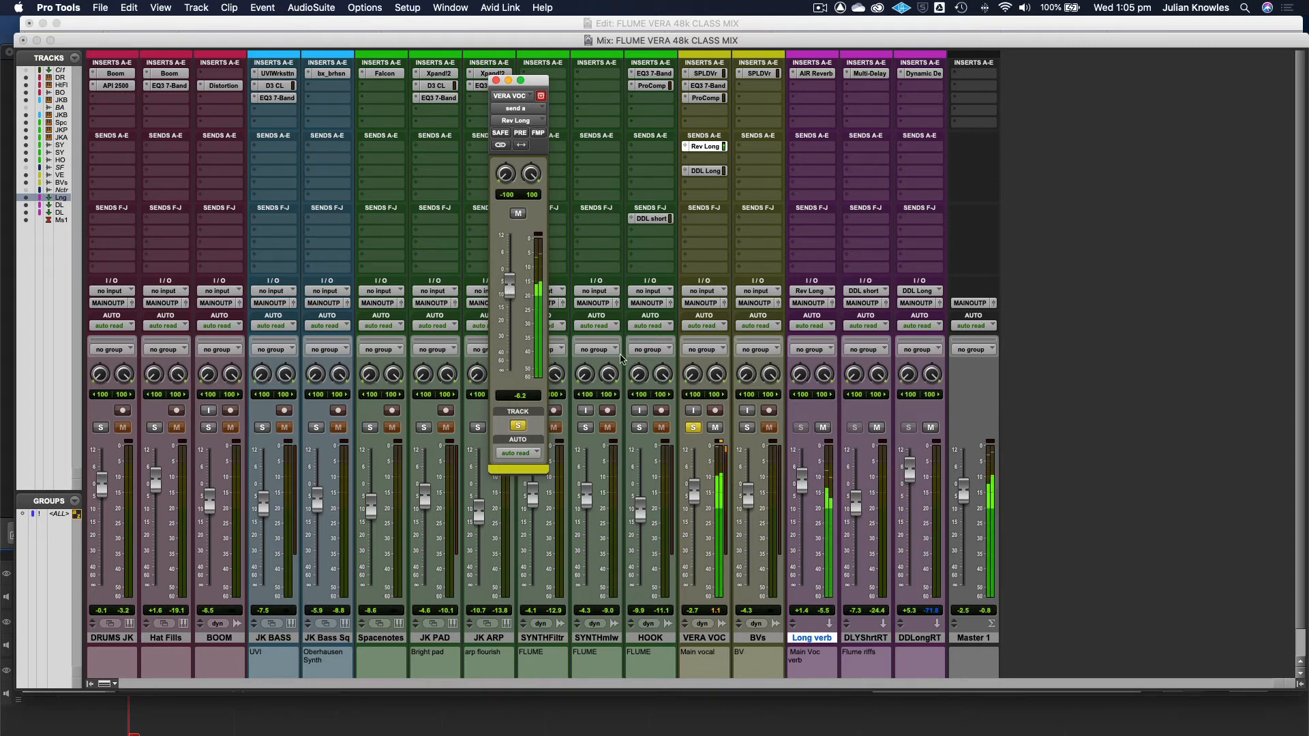
pyautogui.click(694, 429)
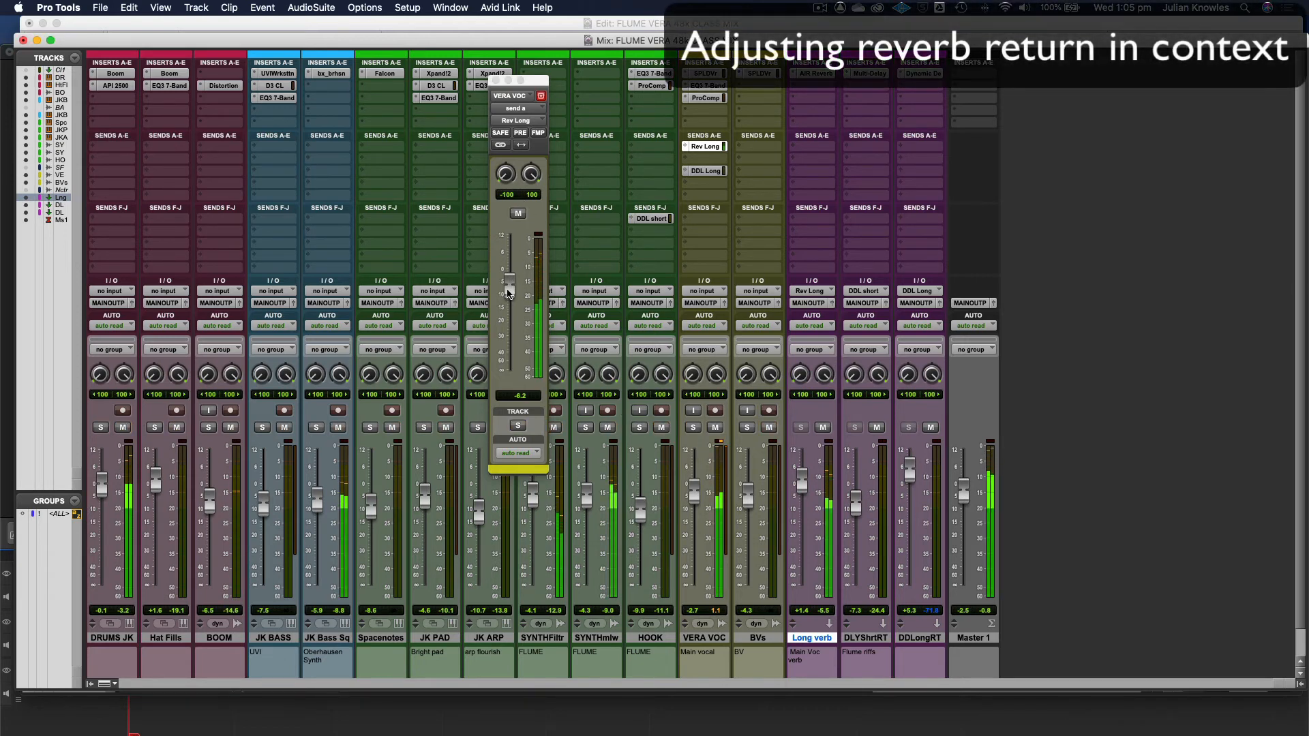
# - Set VERA VOC's Rev Long send to -12.1 dB within the full mix and close the send window
pyautogui.moveTo(508, 292); pyautogui.dragTo(508, 308)
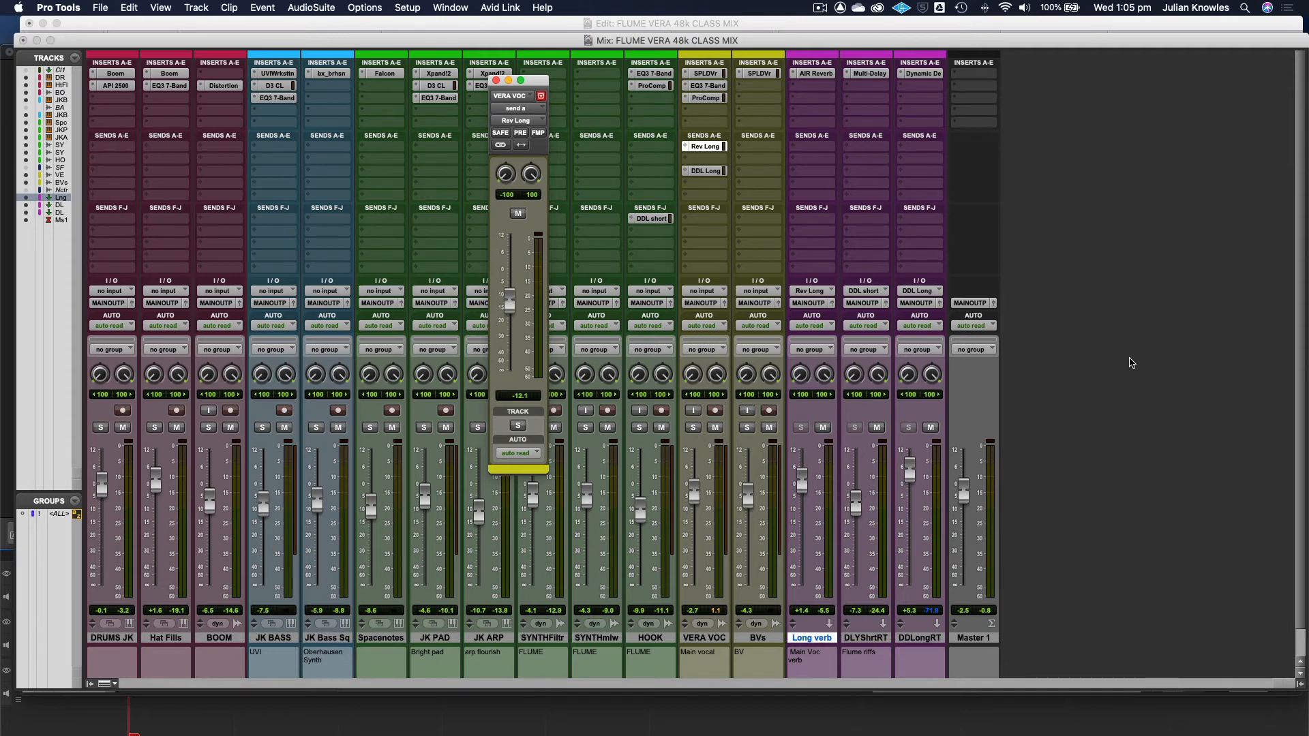
pyautogui.click(496, 81)
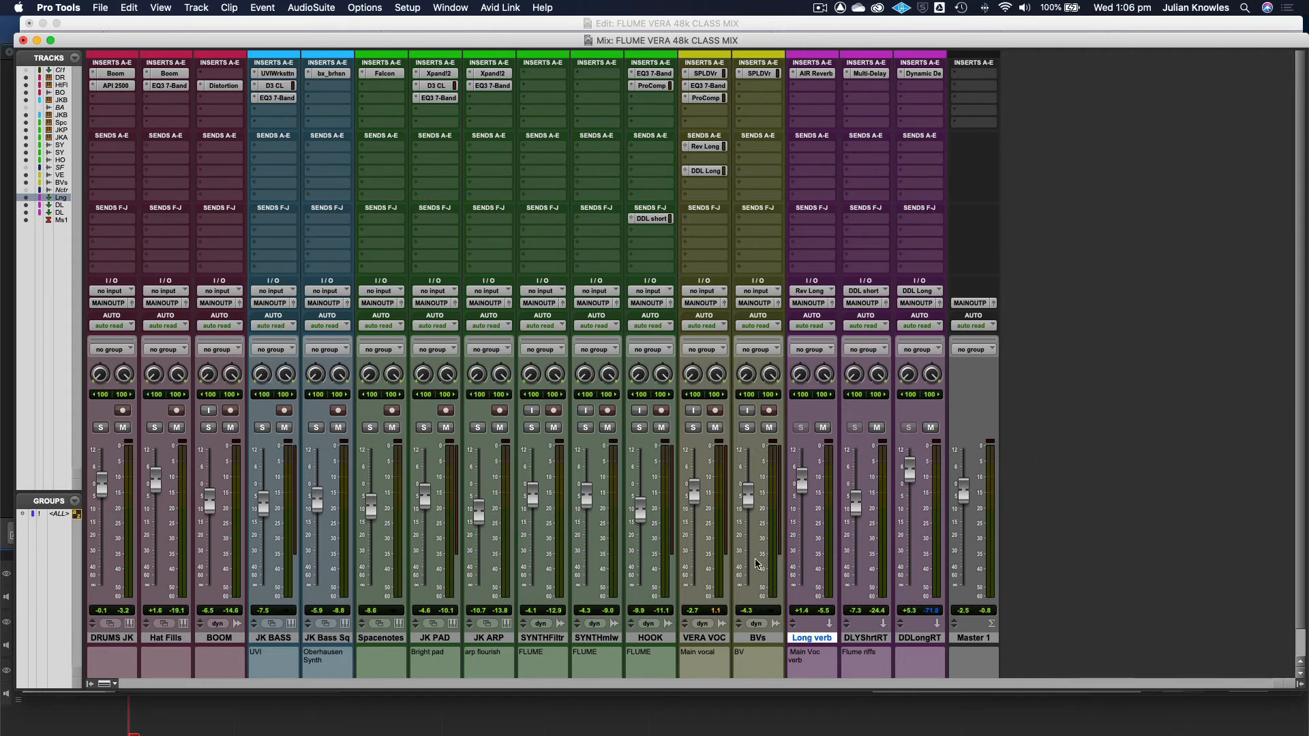
# - Place the playback position at the start of Chorus 2 in the Edit window, and solo HOOK in the Mix window
pyautogui.click(538, 25)
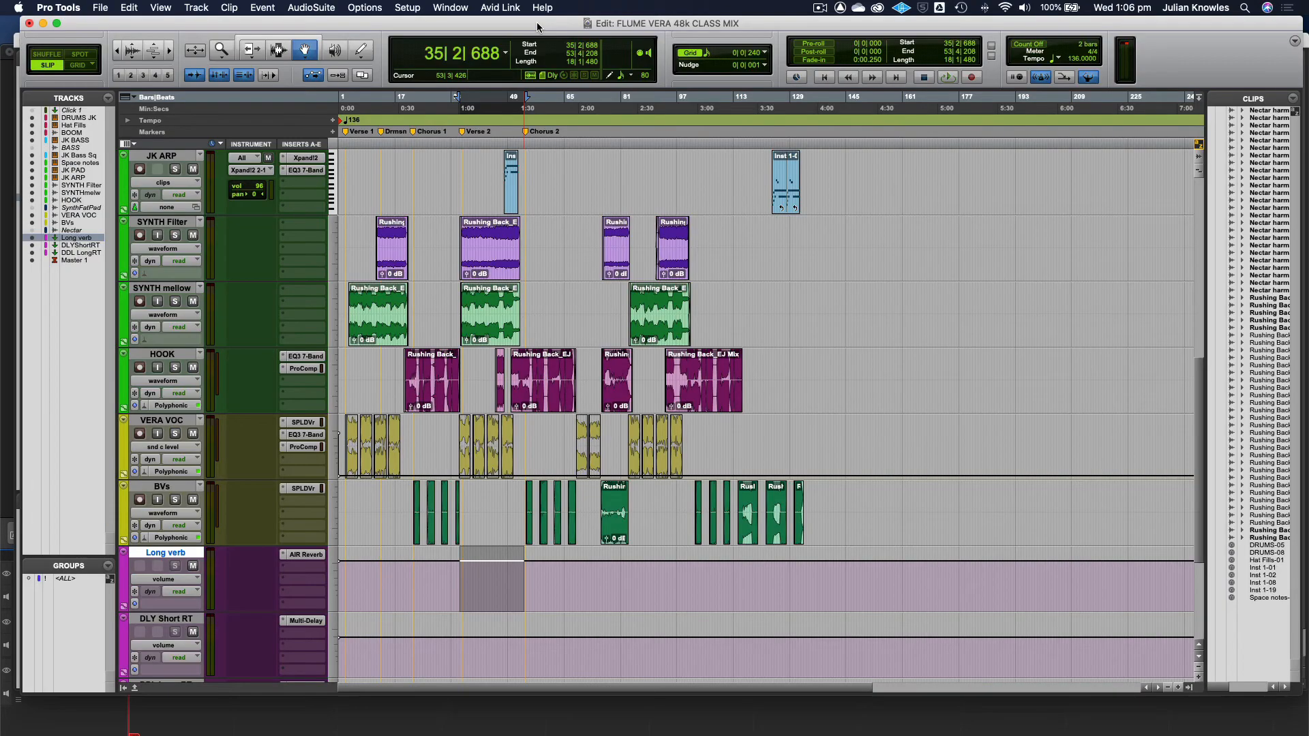
pyautogui.scroll(-1, 519, 472)
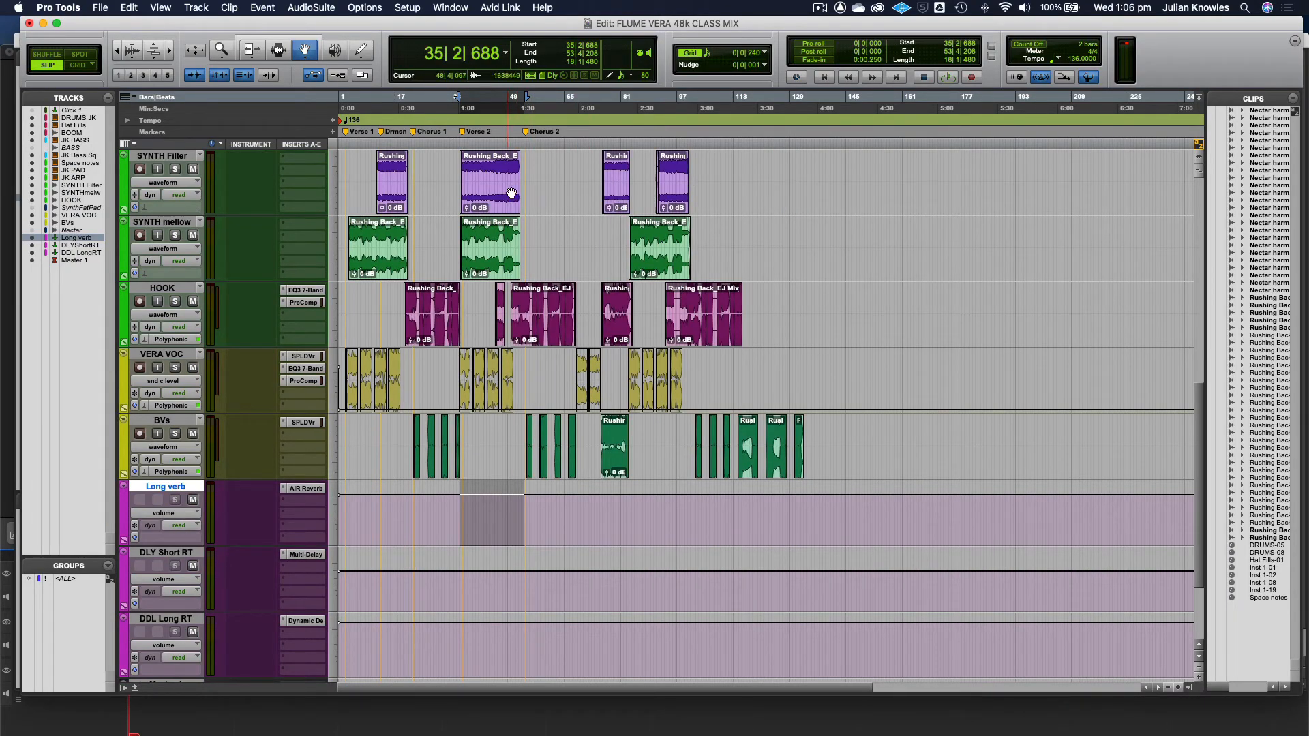
pyautogui.click(525, 143)
pyautogui.press('super+equal')
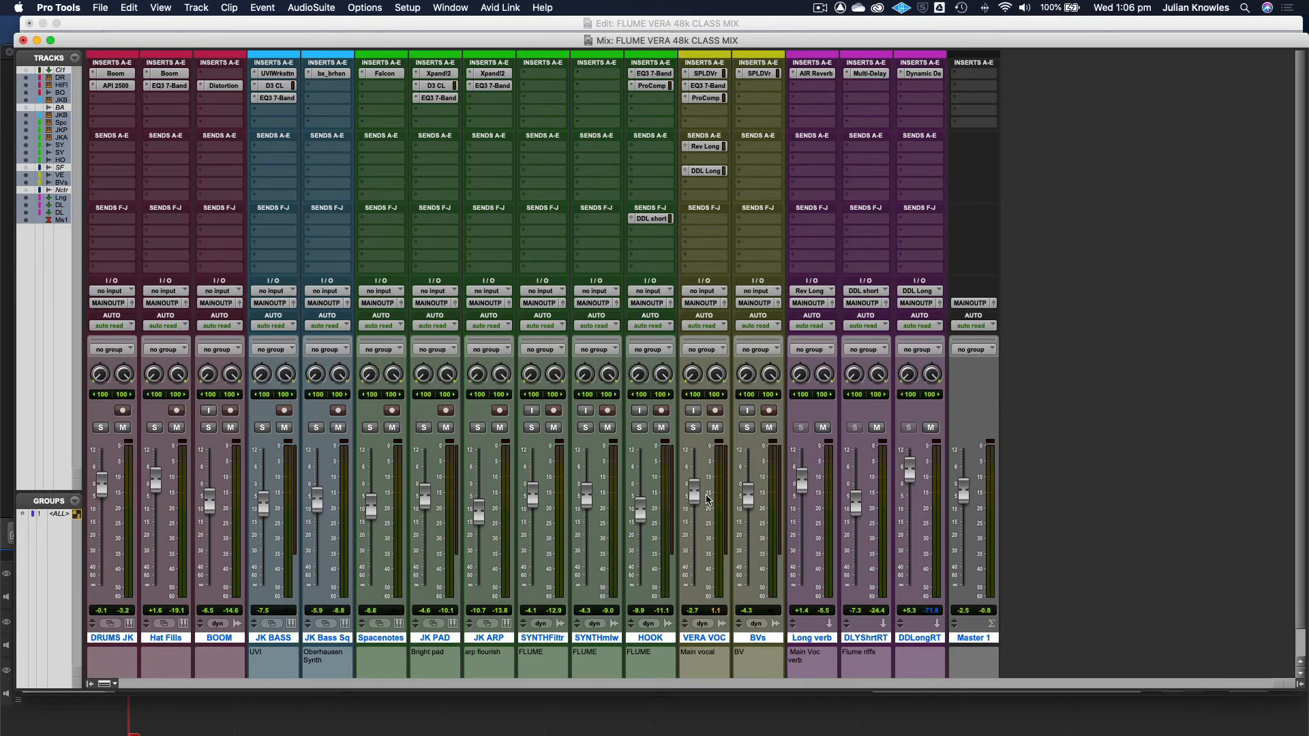
pyautogui.click(640, 428)
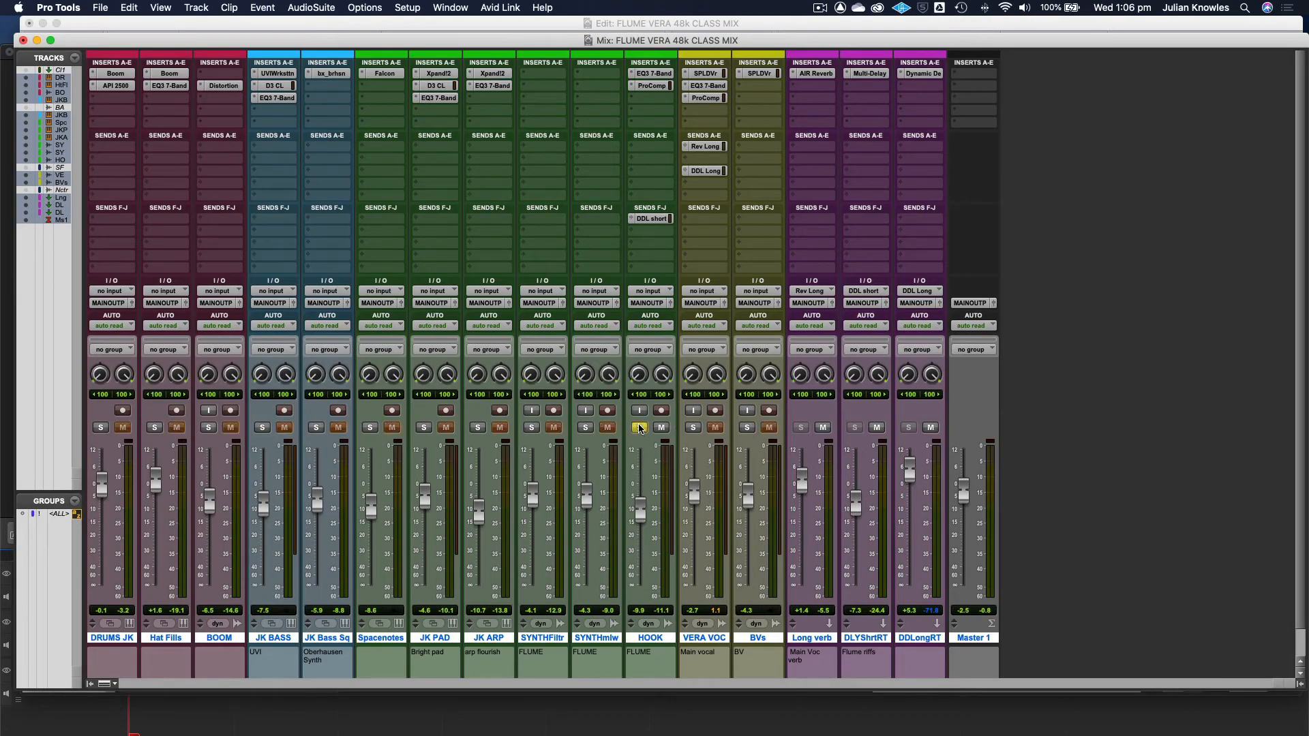
# - Play the soloed HOOK track and set its DDL short send to -2.7 dB
pyautogui.click(649, 219)
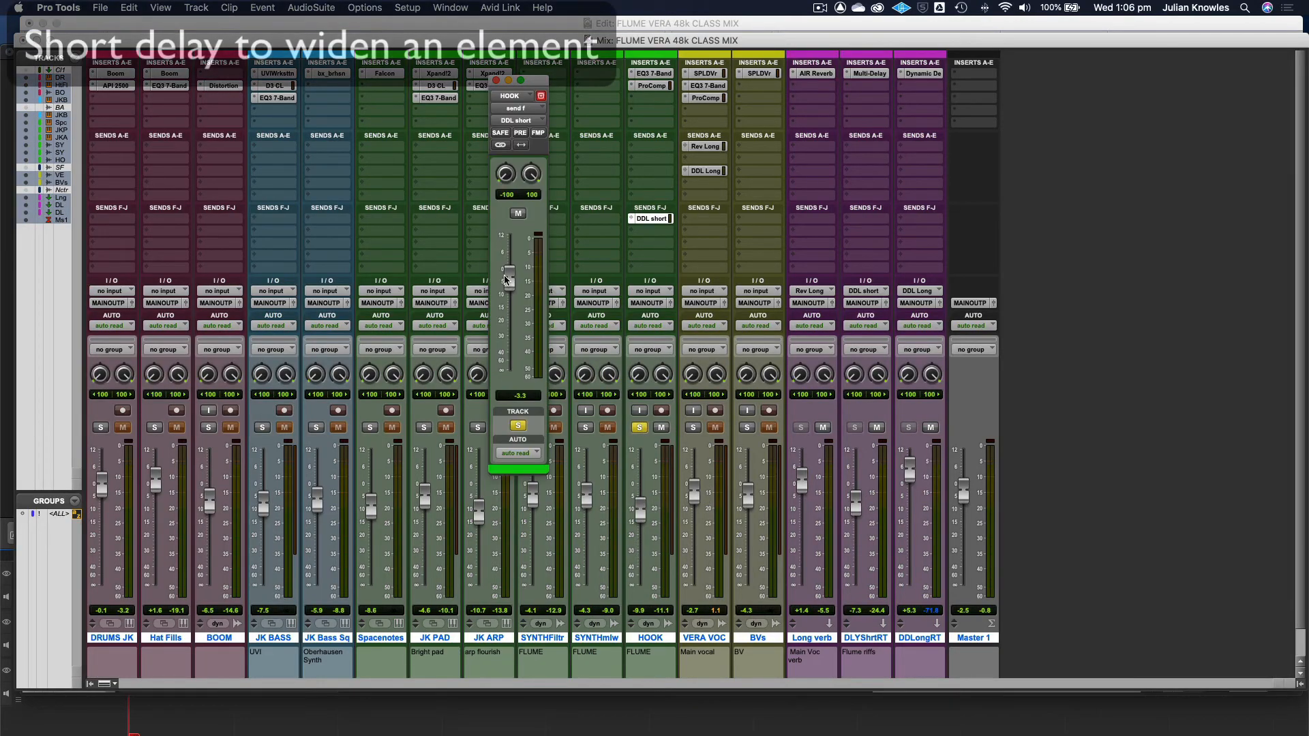
pyautogui.press('space')
pyautogui.moveTo(510, 283)
pyautogui.mouseDown()
pyautogui.moveTo(509, 379)
pyautogui.moveTo(508, 264)
pyautogui.moveTo(509, 279)
pyautogui.mouseUp()
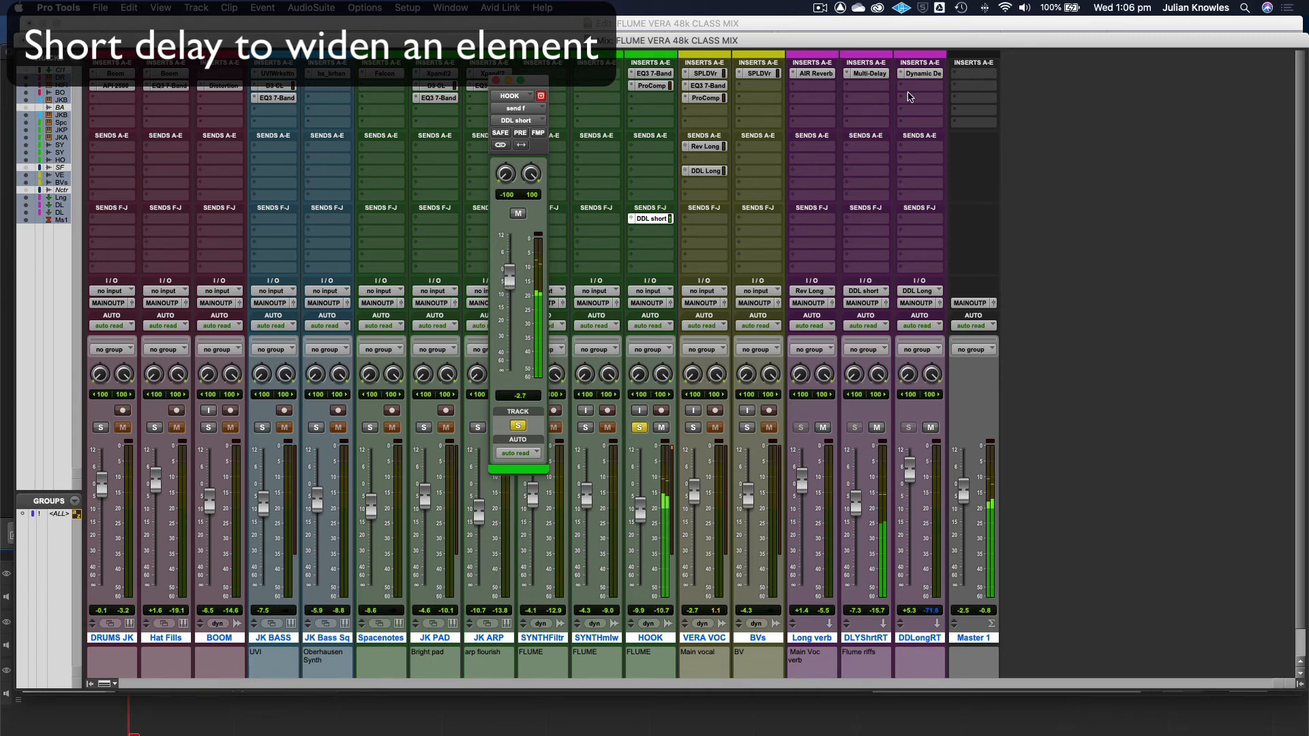
# - Set the Multi-Delay's delay on DLY Short RT to 185 ms, audition more feedback, and close the plug-in
pyautogui.click(869, 73)
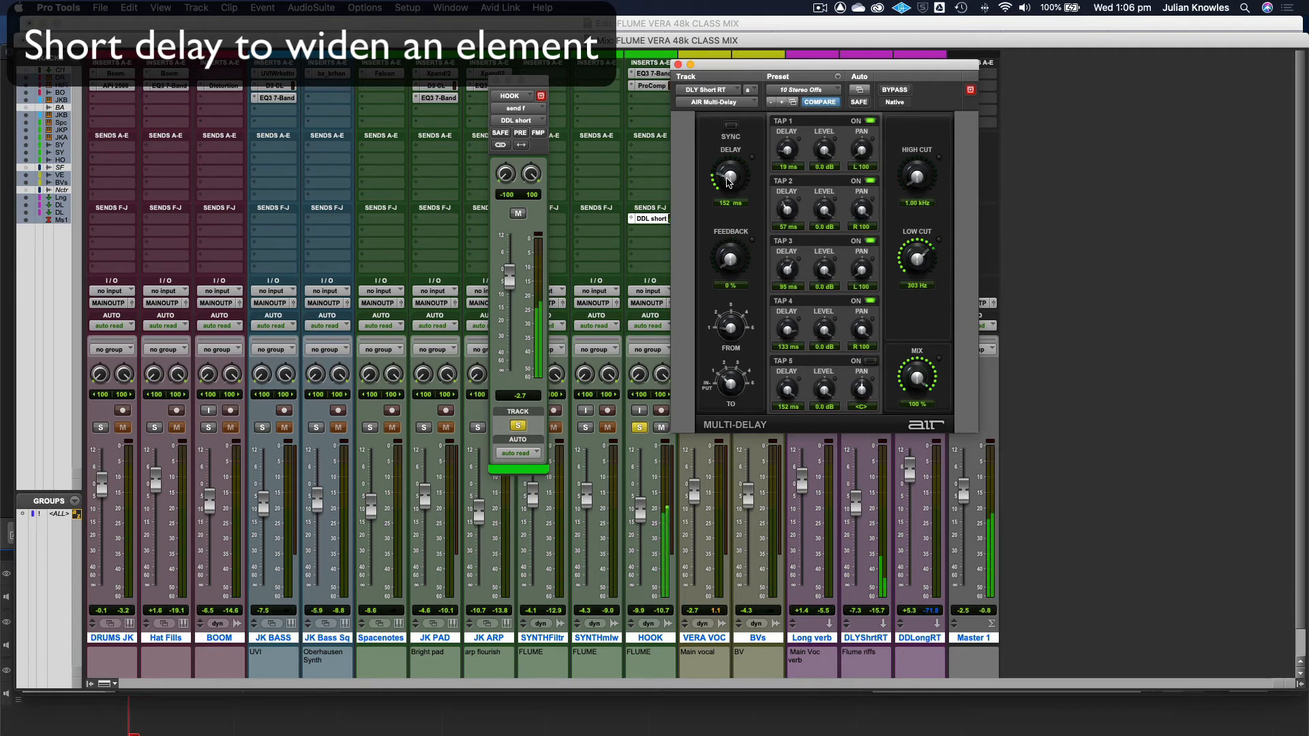
pyautogui.moveTo(728, 180); pyautogui.dragTo(725, 178)
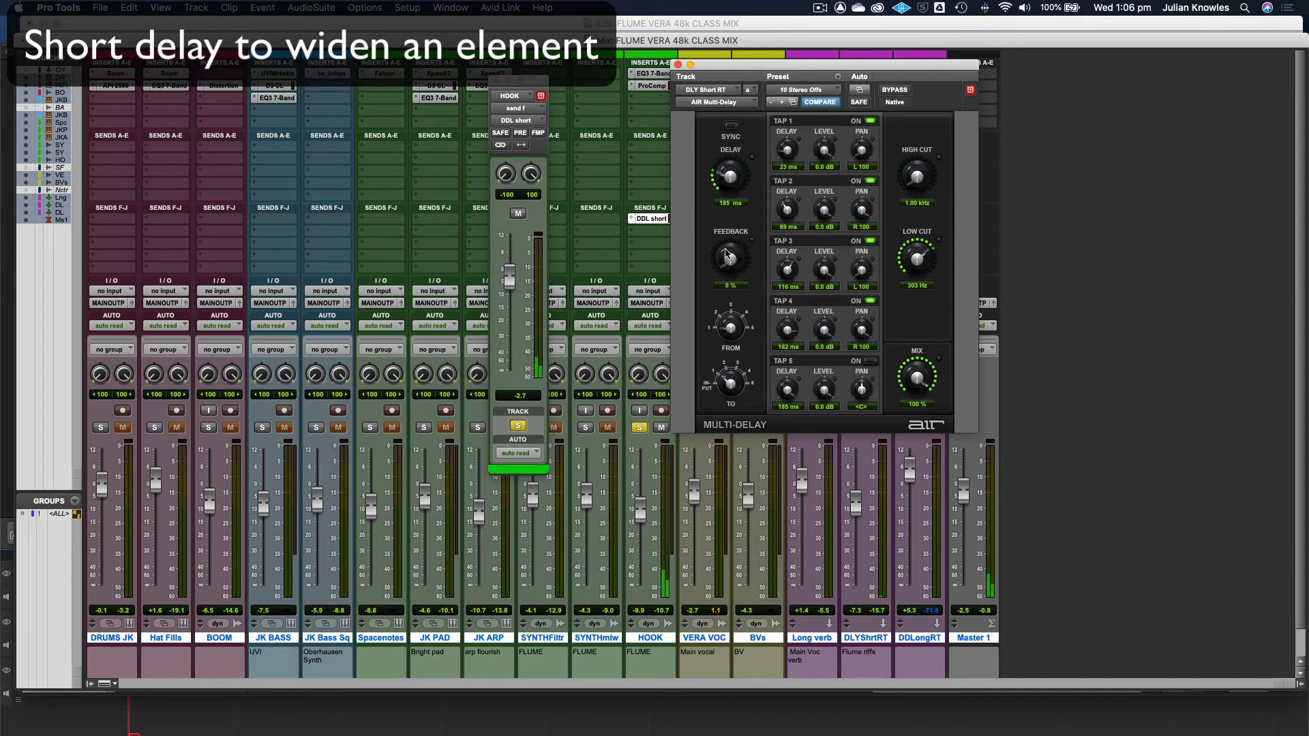
pyautogui.moveTo(726, 267); pyautogui.dragTo(728, 200)
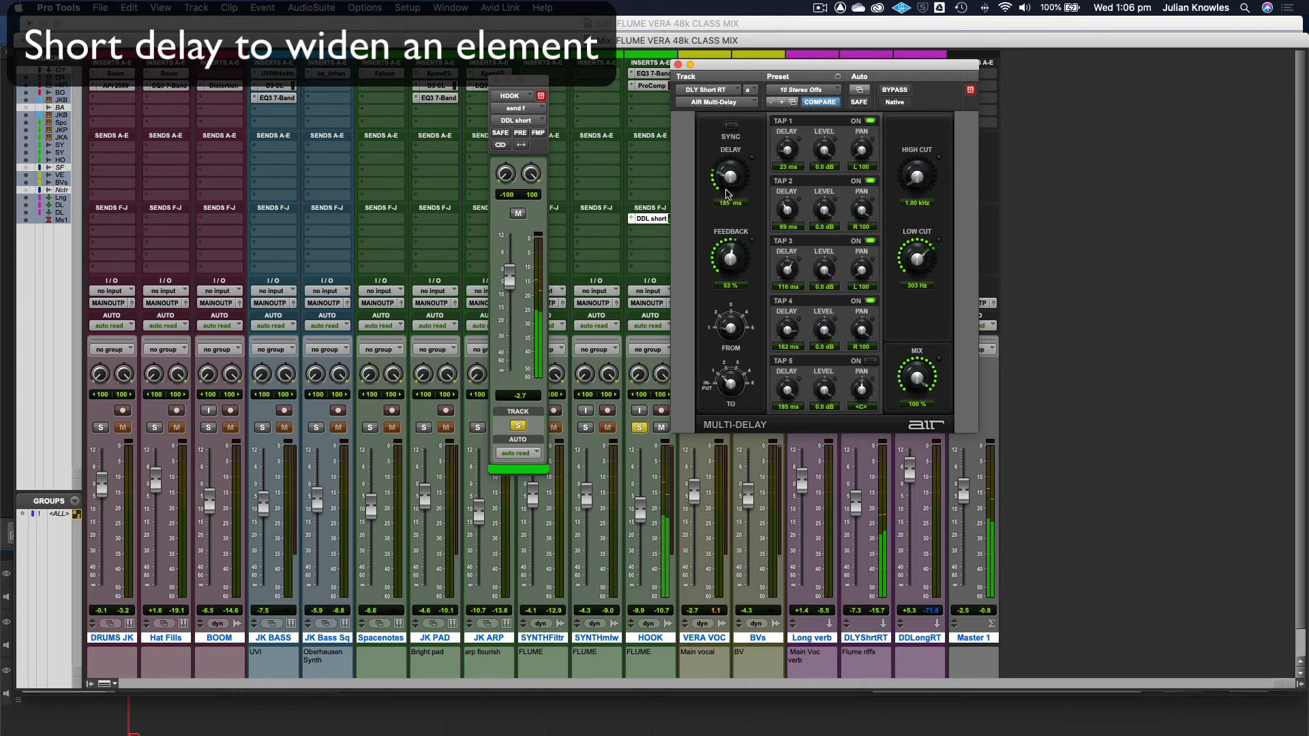
pyautogui.moveTo(726, 267)
pyautogui.mouseDown()
pyautogui.moveTo(727, 247)
pyautogui.moveTo(726, 270)
pyautogui.mouseUp()
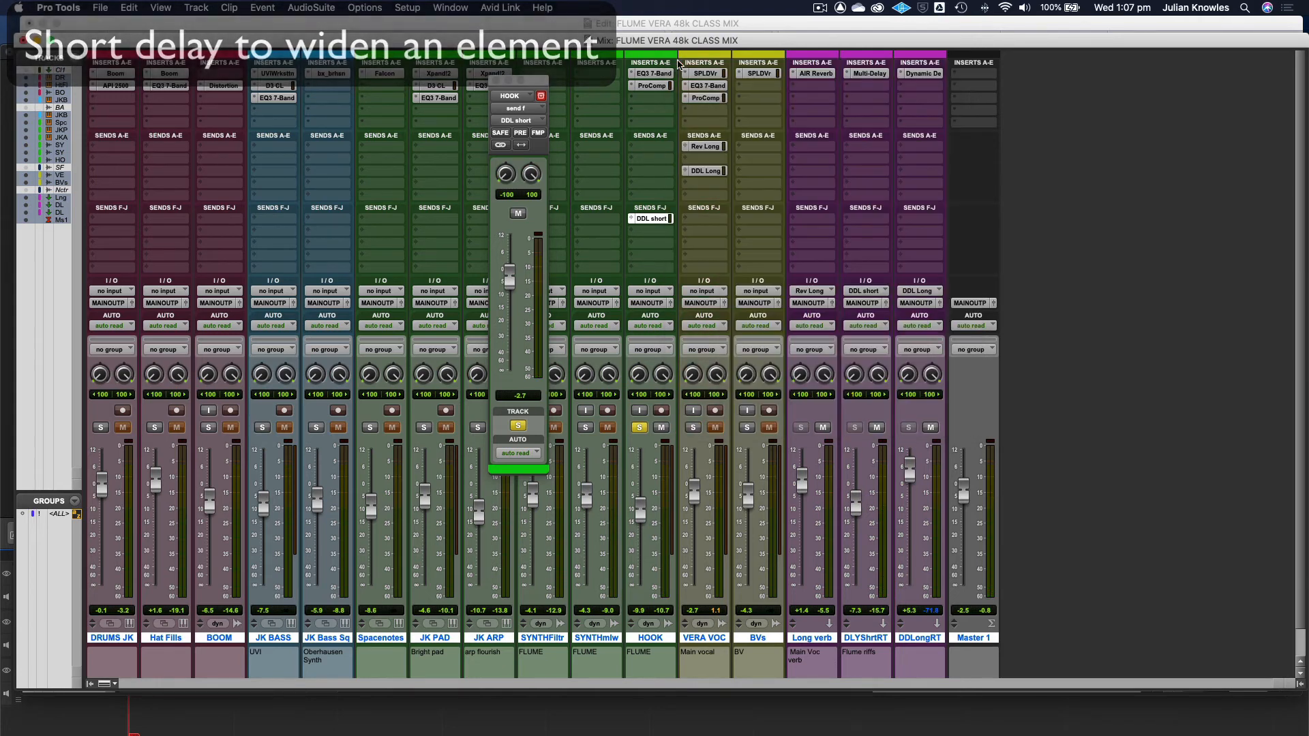
pyautogui.click(678, 64)
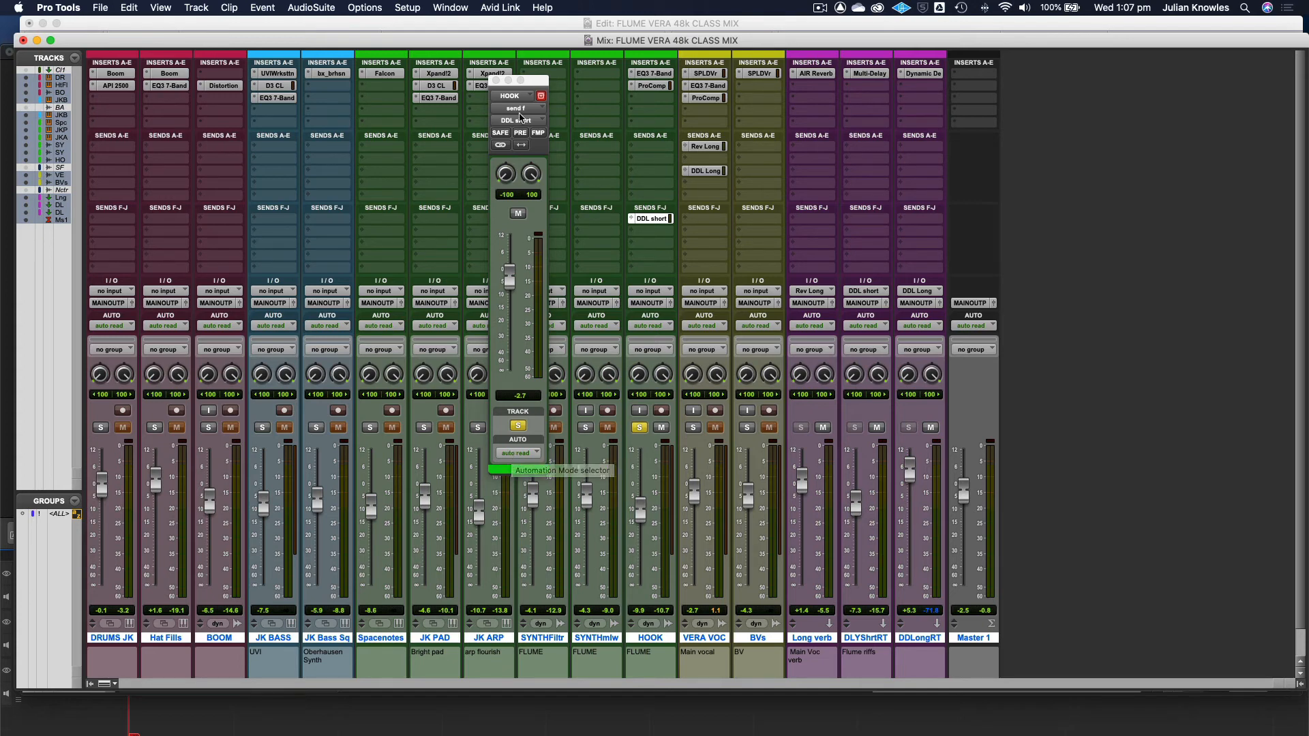
# - Unsolo HOOK, set its DDL short send to -3.3 dB within the full mix, and close the send window
pyautogui.click(496, 80)
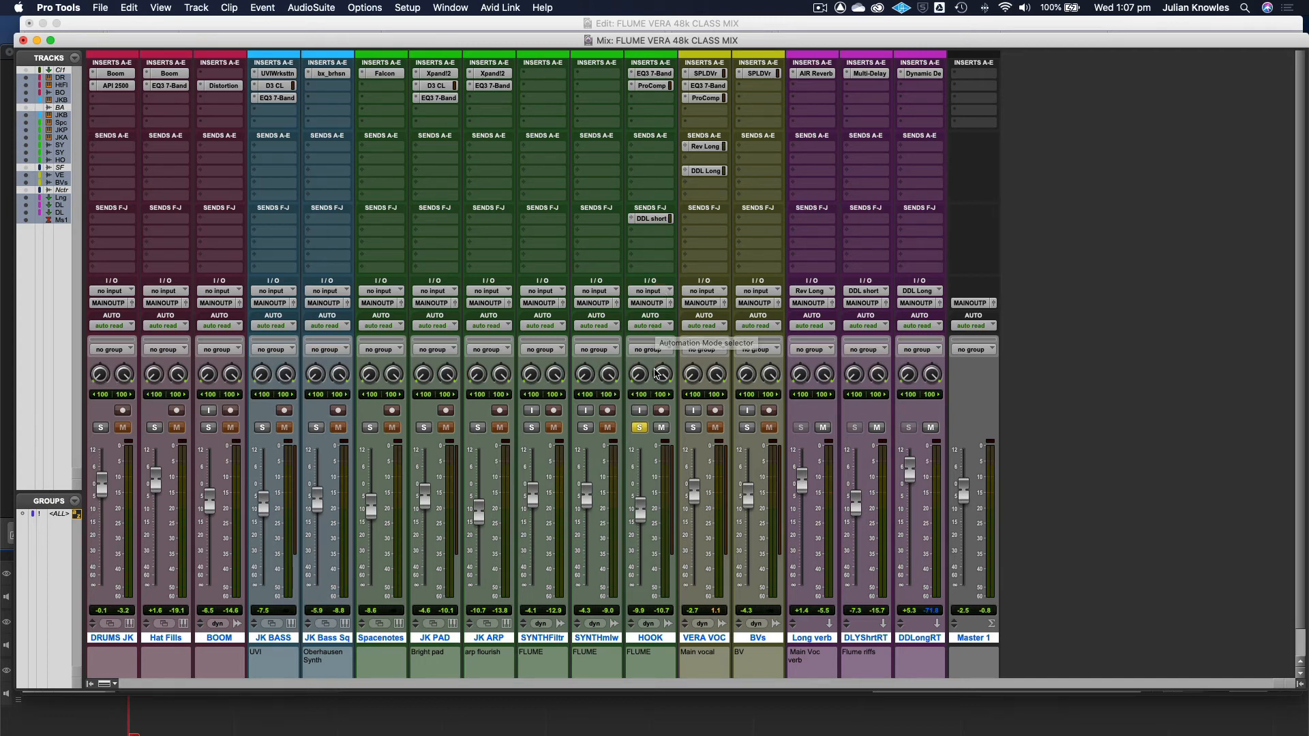
pyautogui.click(639, 427)
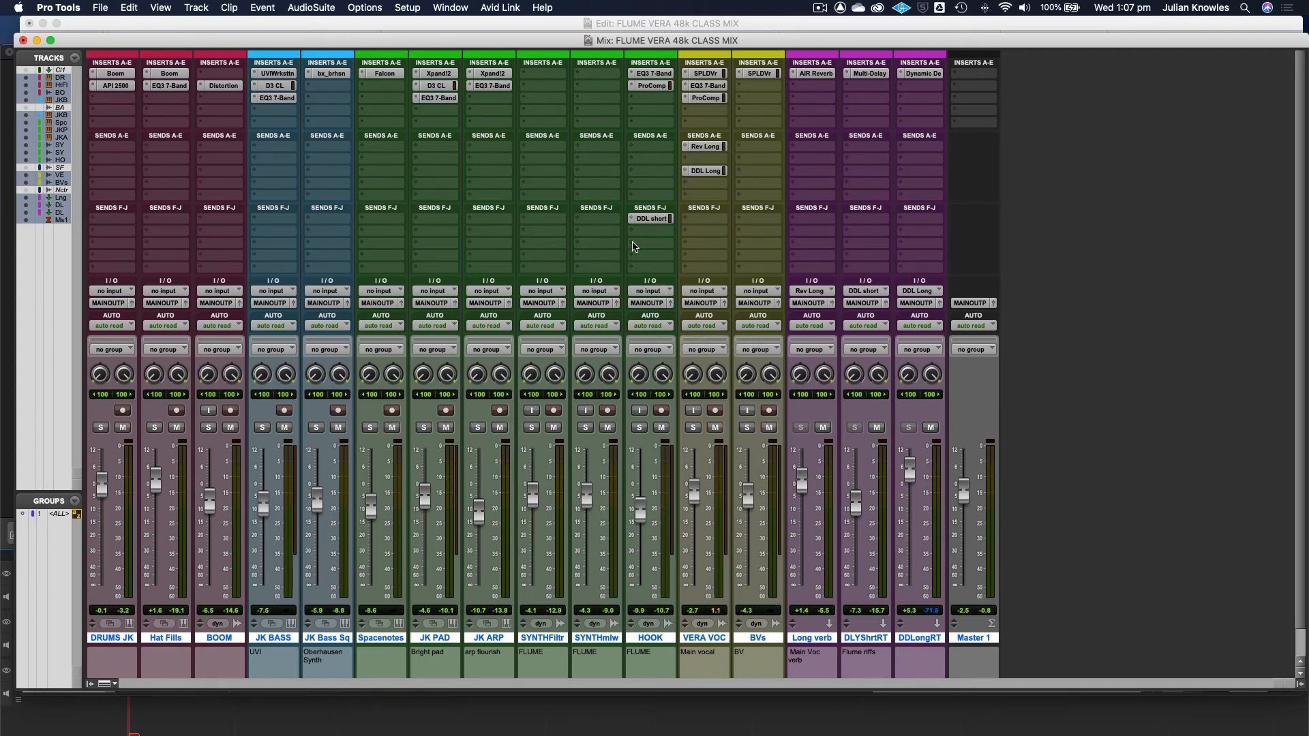
pyautogui.click(647, 219)
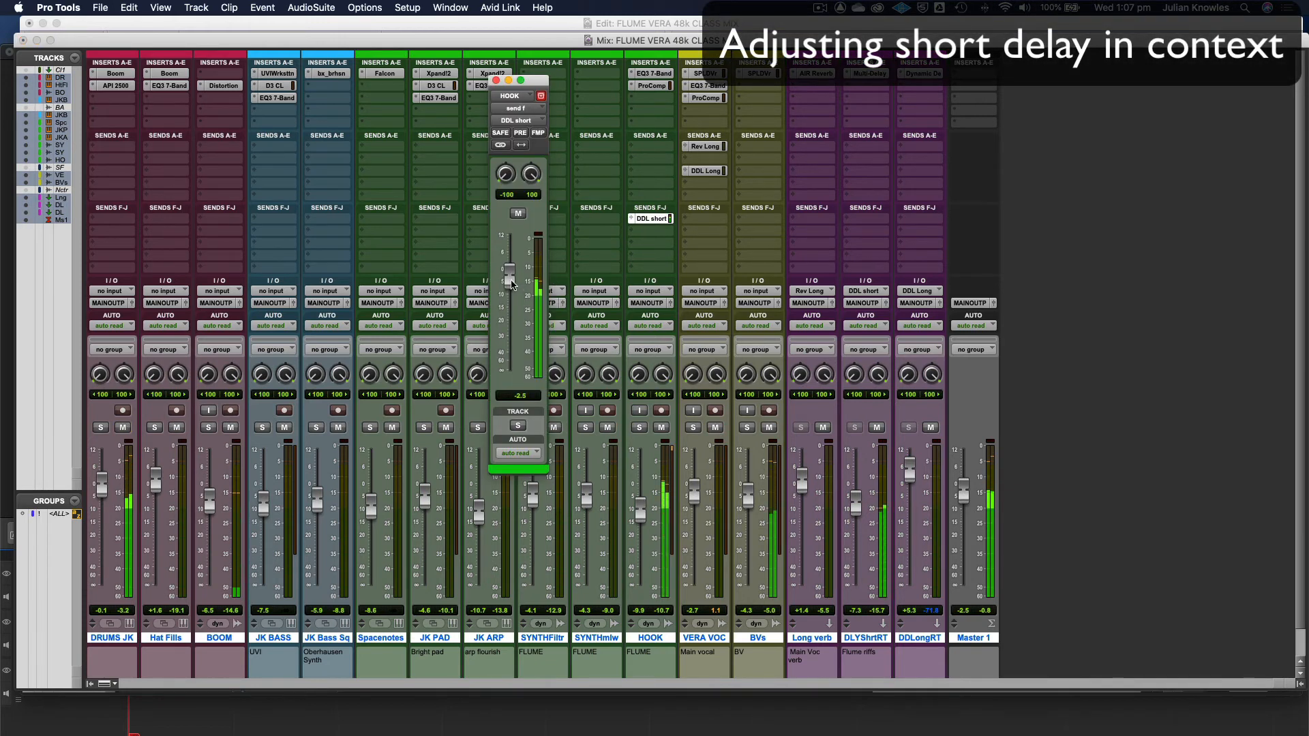
pyautogui.moveTo(511, 285); pyautogui.dragTo(508, 285)
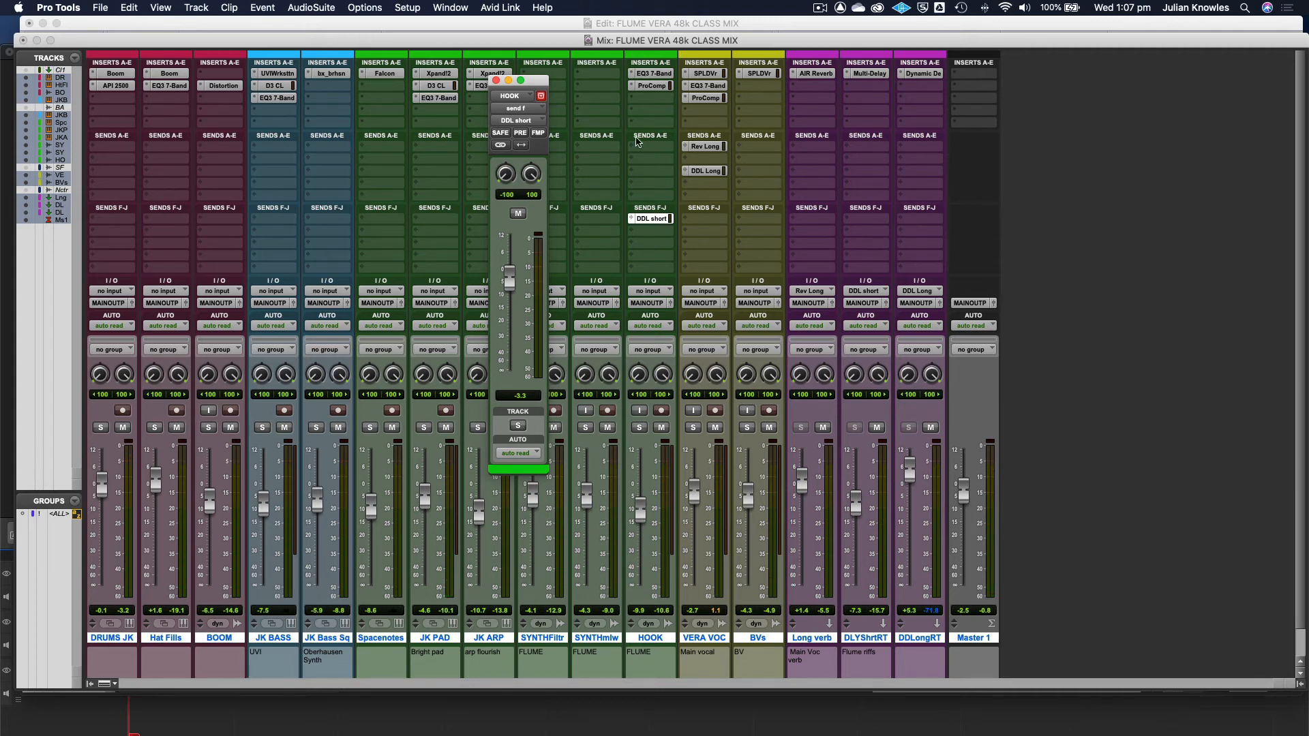
pyautogui.click(496, 81)
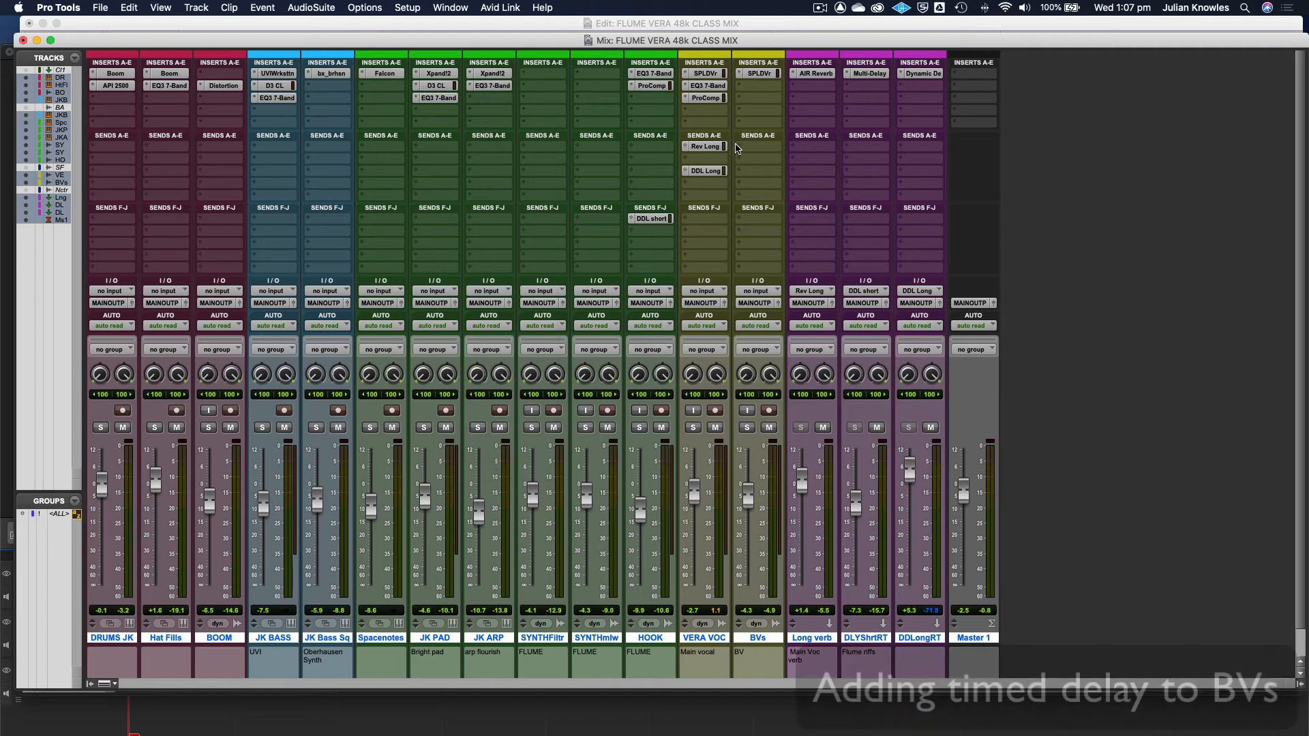
# - Add a send from BVs to the DDL Long bus and open the Dynamic Delay on DDL Long RT beside its send fader
pyautogui.click(753, 159)
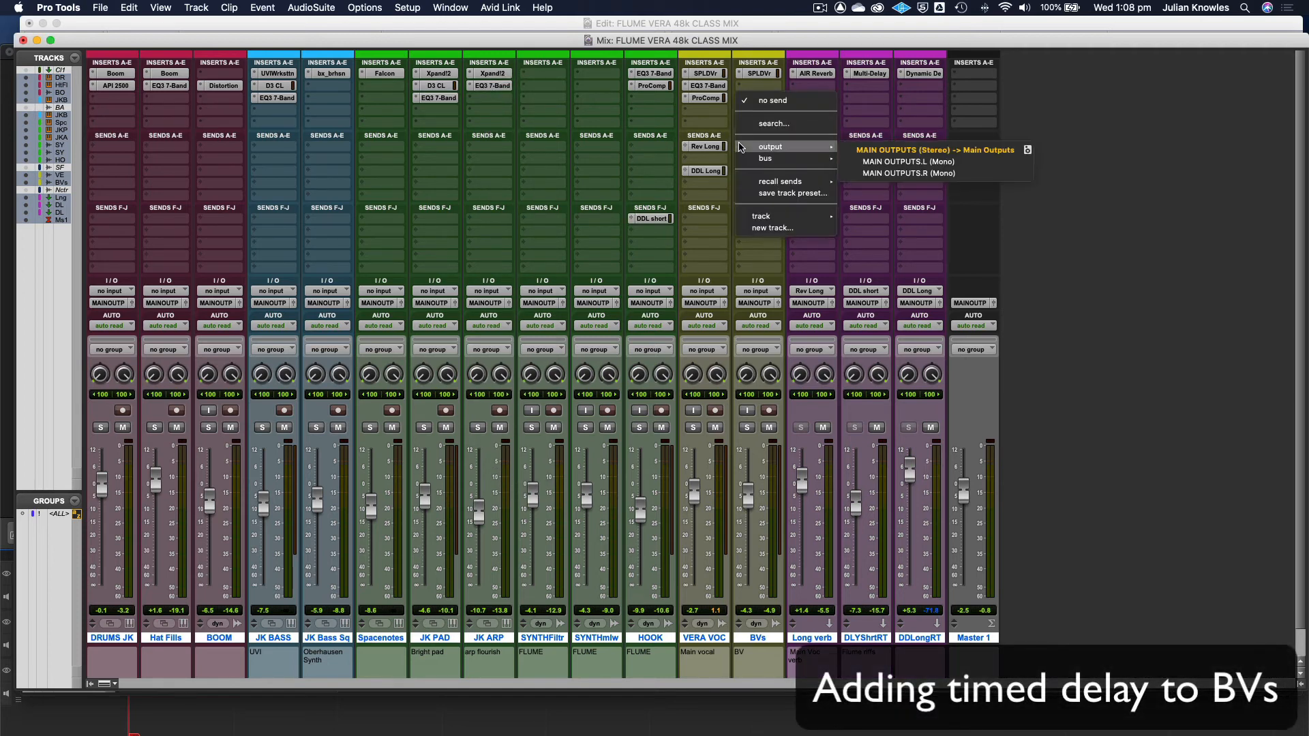
pyautogui.moveTo(752, 159)
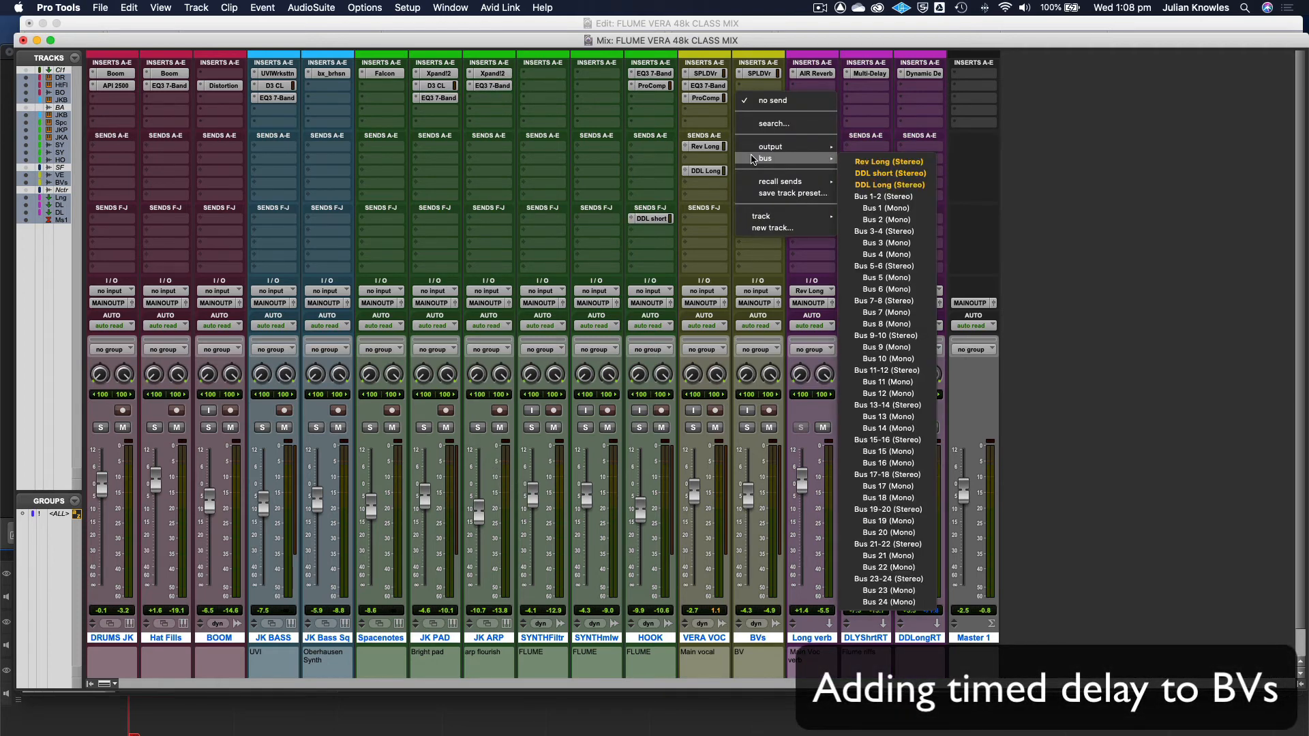
pyautogui.click(916, 184)
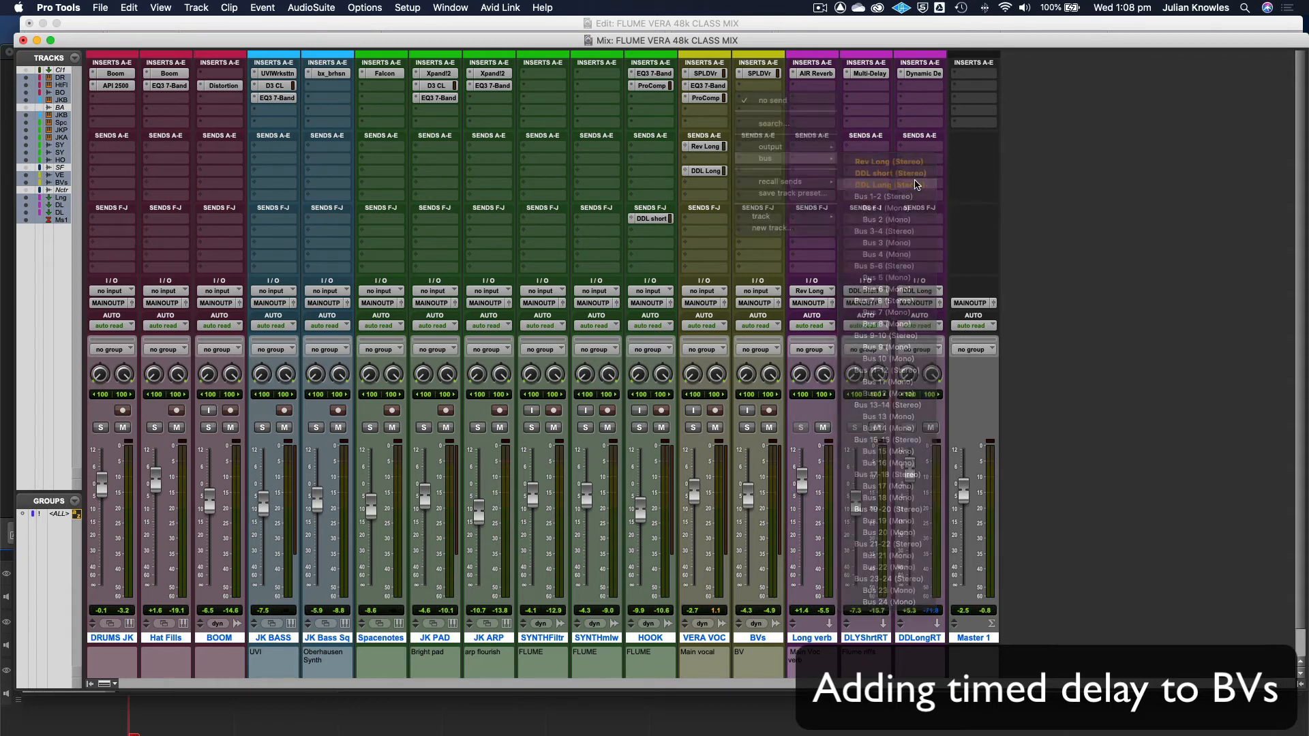
pyautogui.click(917, 75)
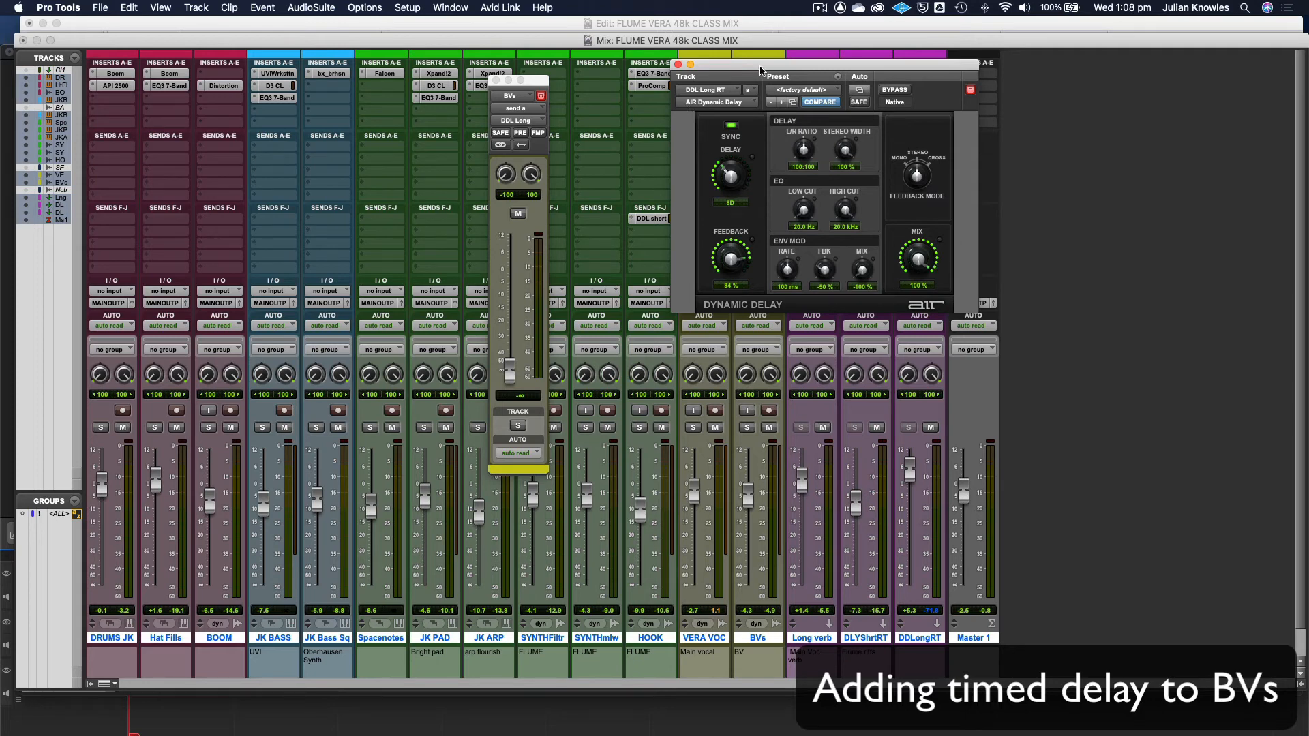
pyautogui.moveTo(761, 70); pyautogui.dragTo(873, 54)
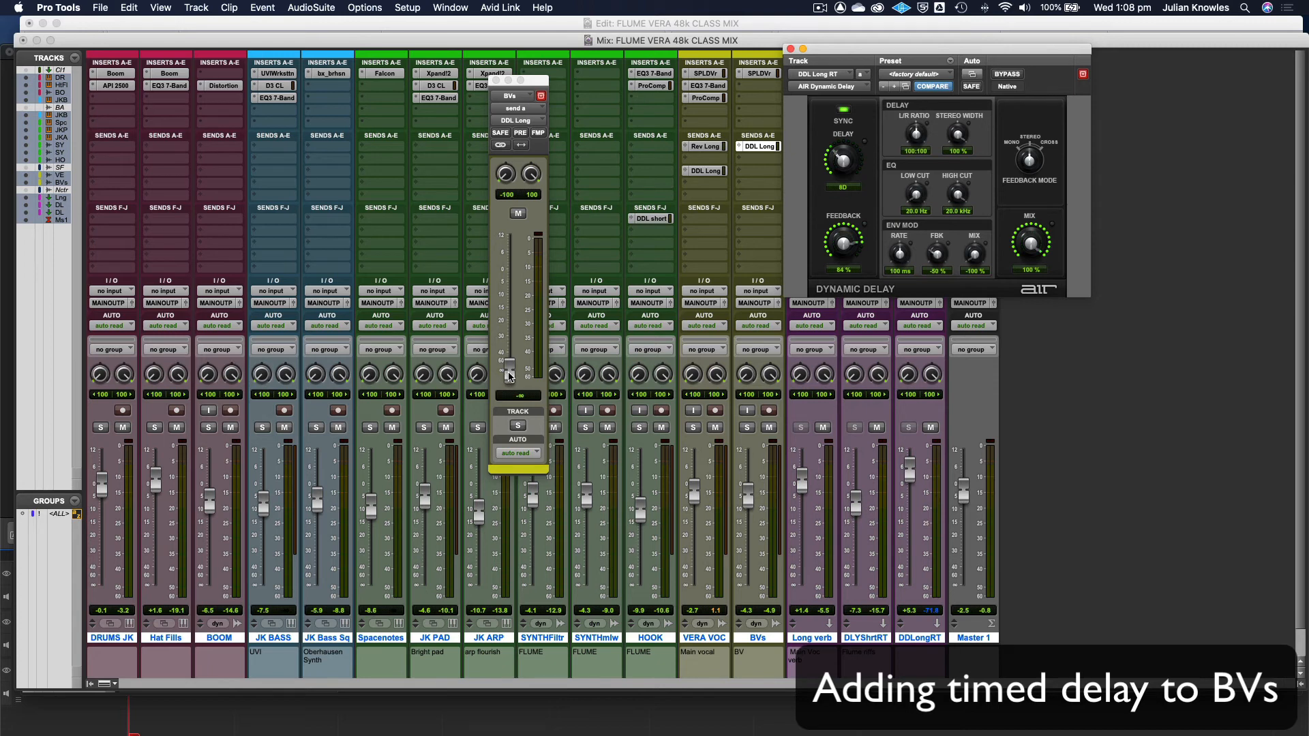
# - Set the BVs send to DDL Long to -5.4 dB and, with BVs soloed, lower the DDLongRT fader to +1.4 dB
pyautogui.moveTo(509, 376); pyautogui.dragTo(510, 291)
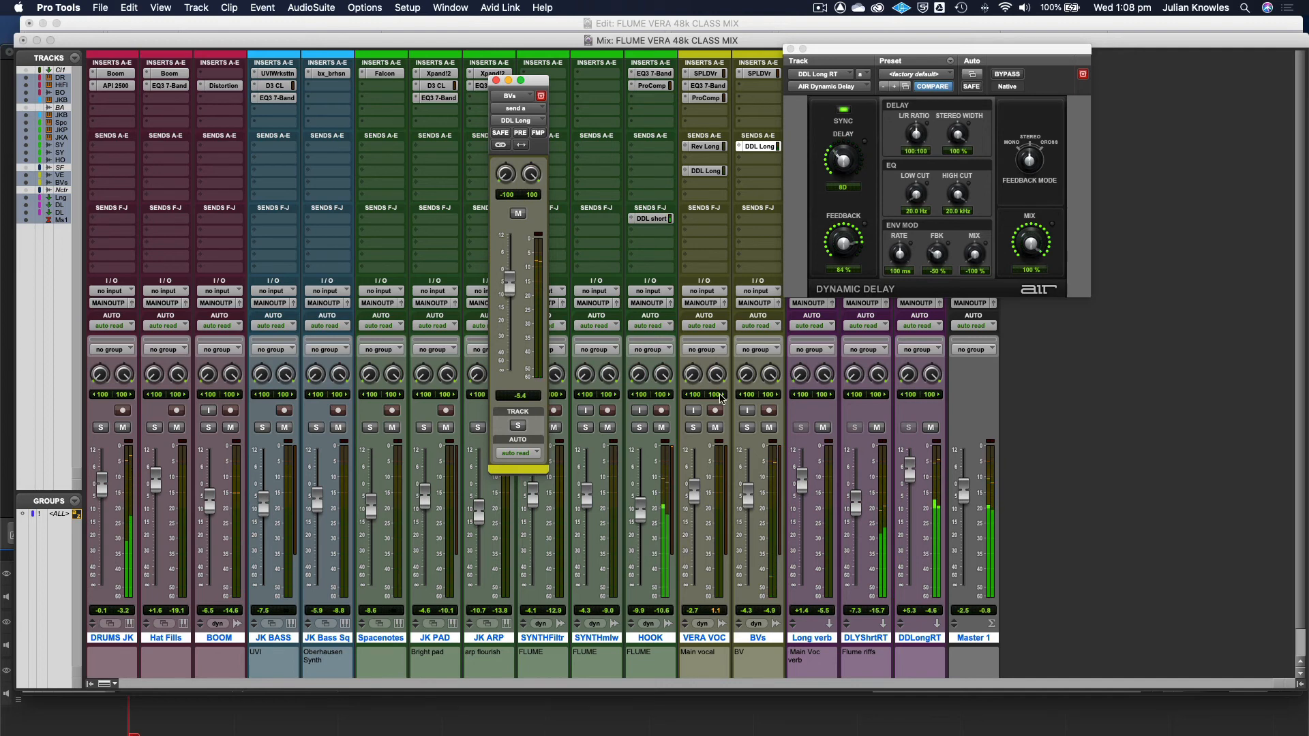
pyautogui.click(747, 427)
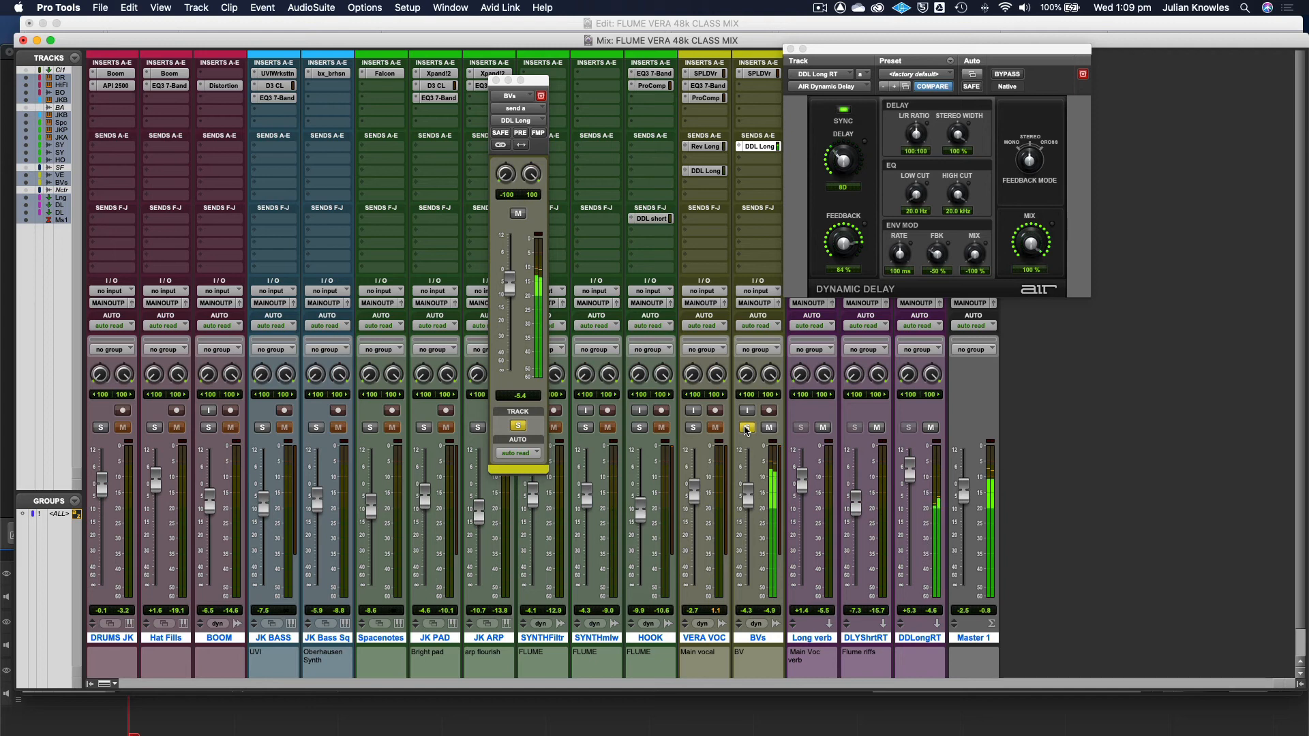
pyautogui.moveTo(910, 470); pyautogui.dragTo(910, 486)
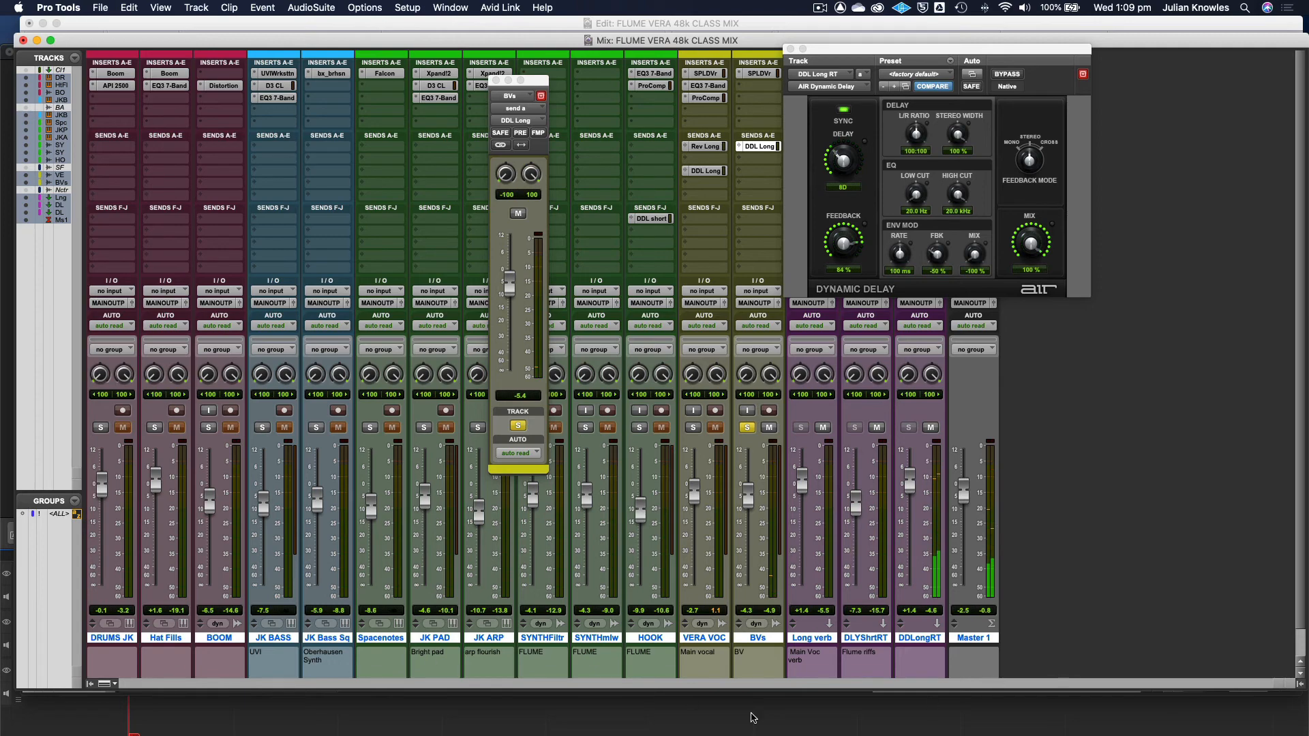
# - Show the Click 1 track, make it active, and raise its fader to +2.3 dB against the soloed BVs
pyautogui.click(61, 364)
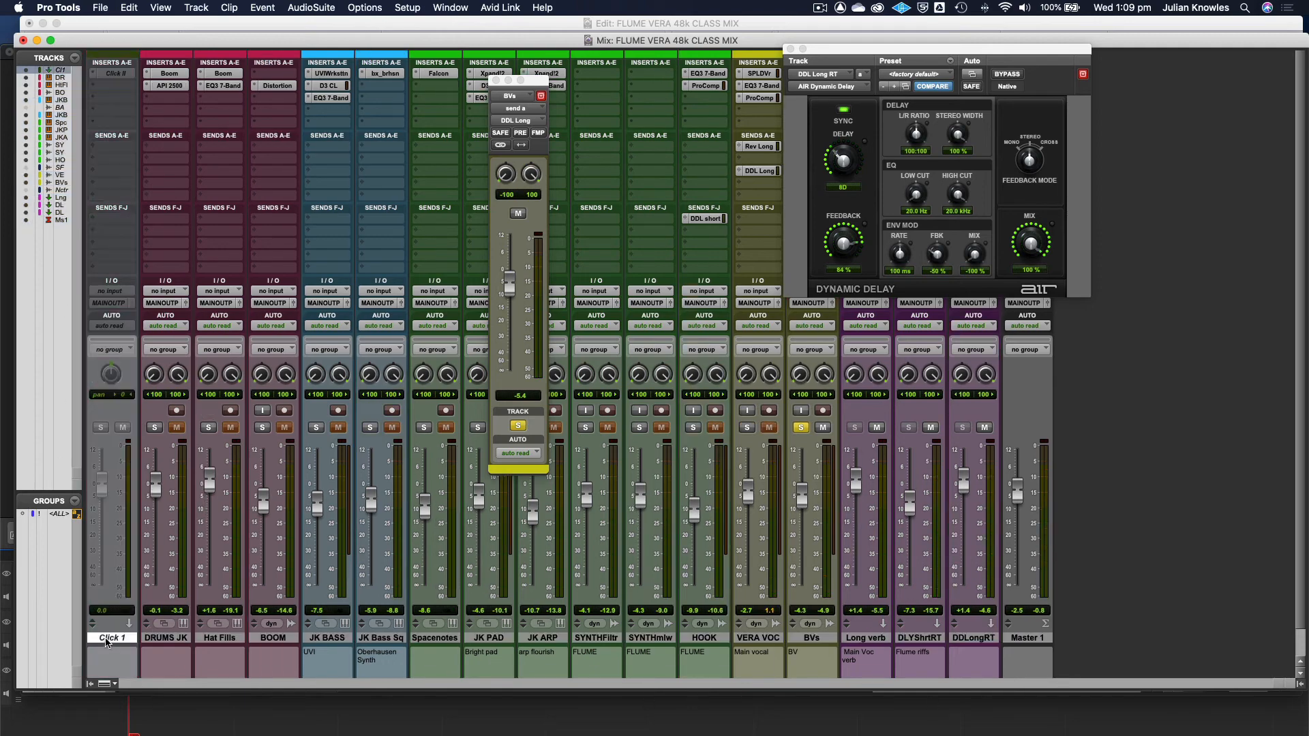
pyautogui.rightClick(105, 638)
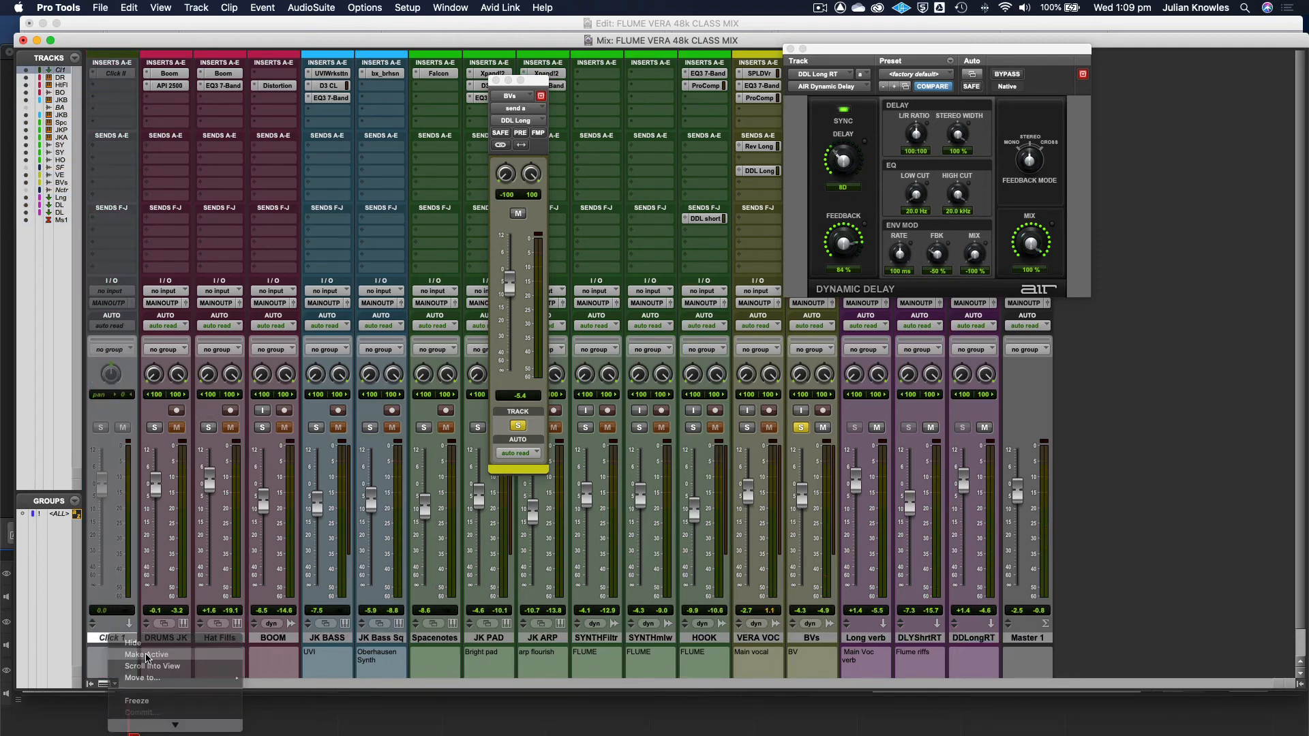
pyautogui.click(97, 648)
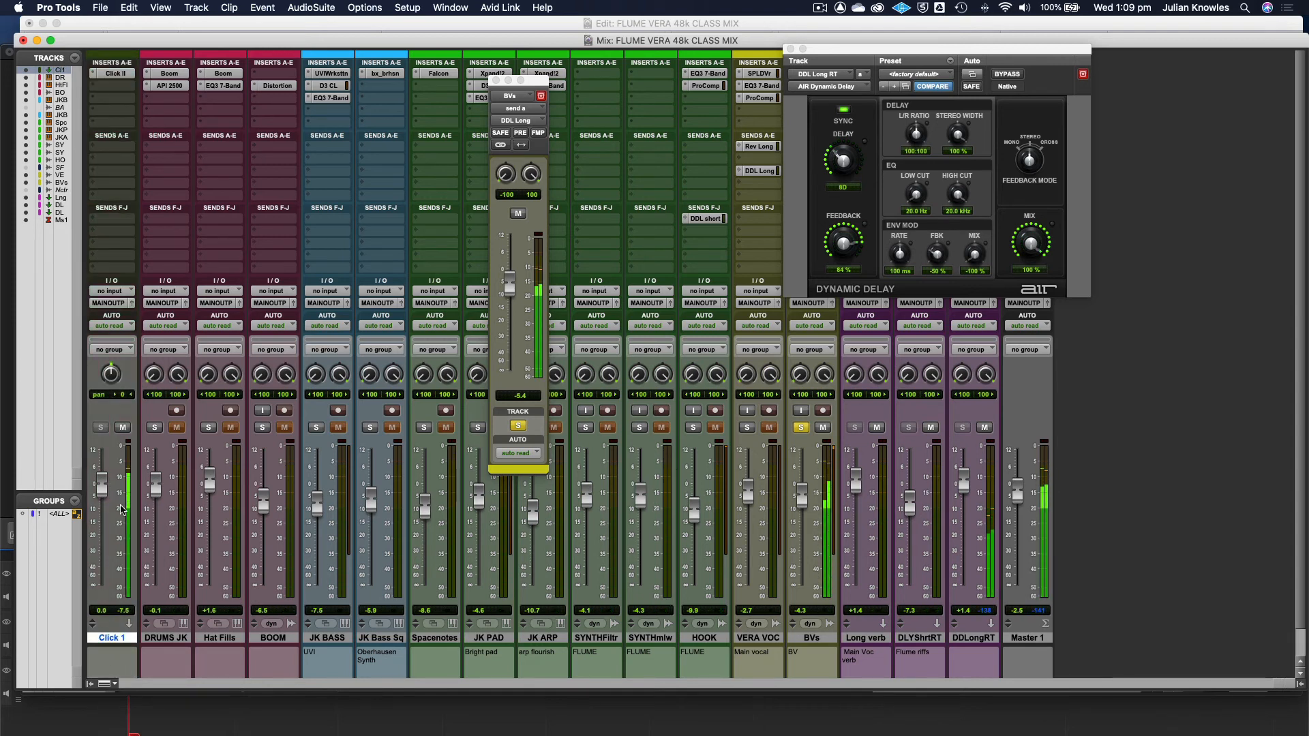
pyautogui.moveTo(107, 495); pyautogui.dragTo(107, 485)
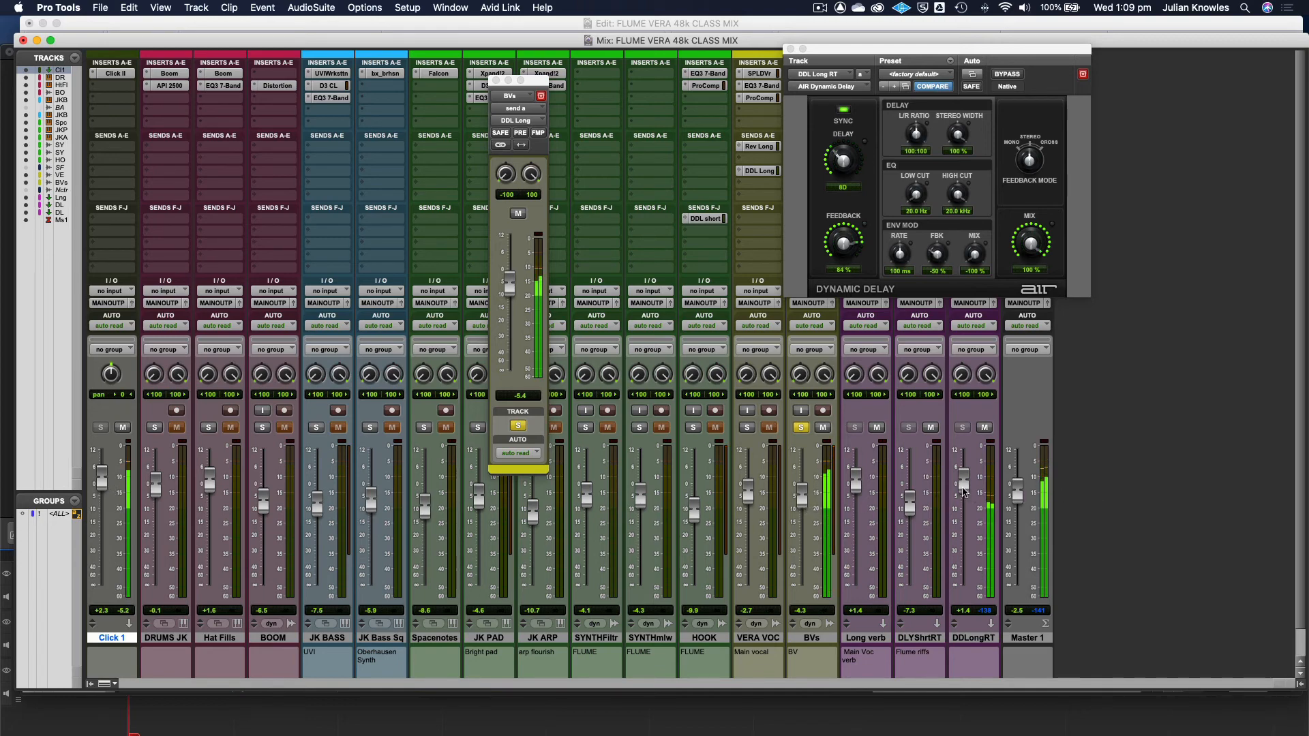
# - Lower the DDLongRT fader to -1.1 dB, close the BVs send window, and move the delay plug-in clear of the mixer channels
pyautogui.moveTo(963, 488); pyautogui.dragTo(962, 493)
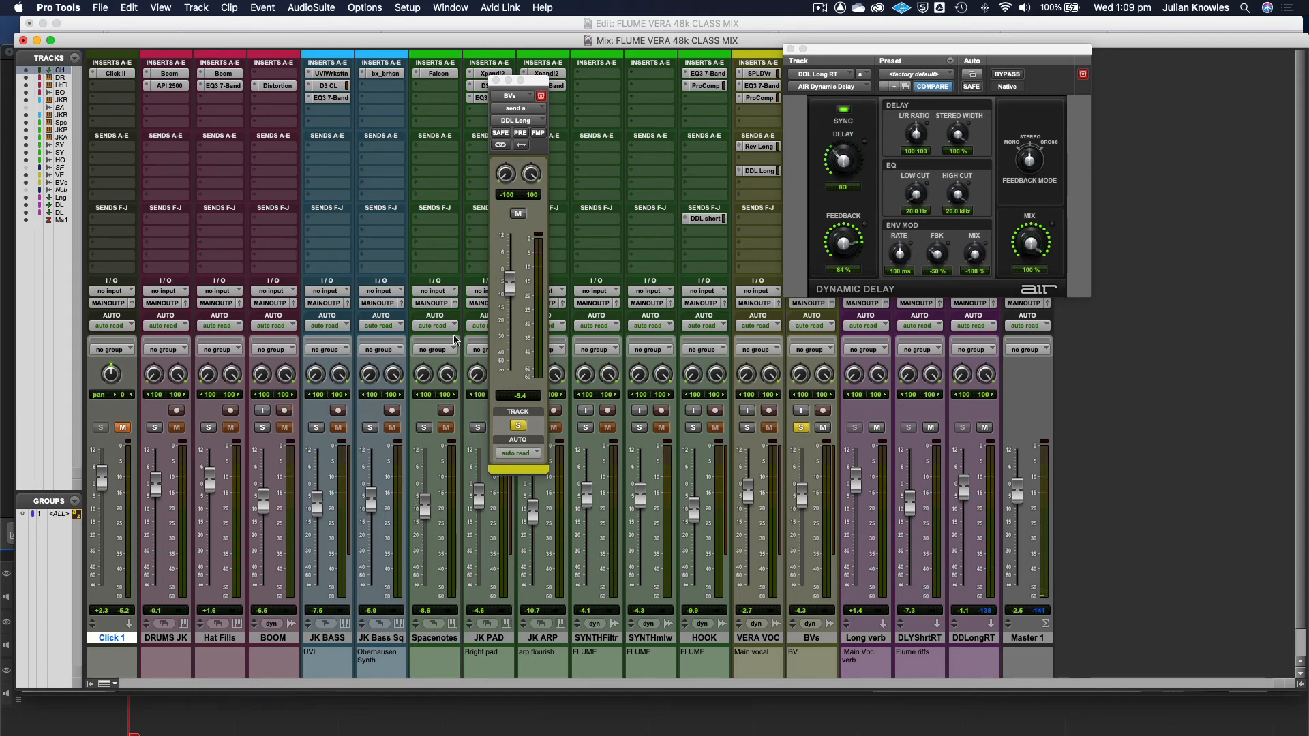
pyautogui.click(496, 81)
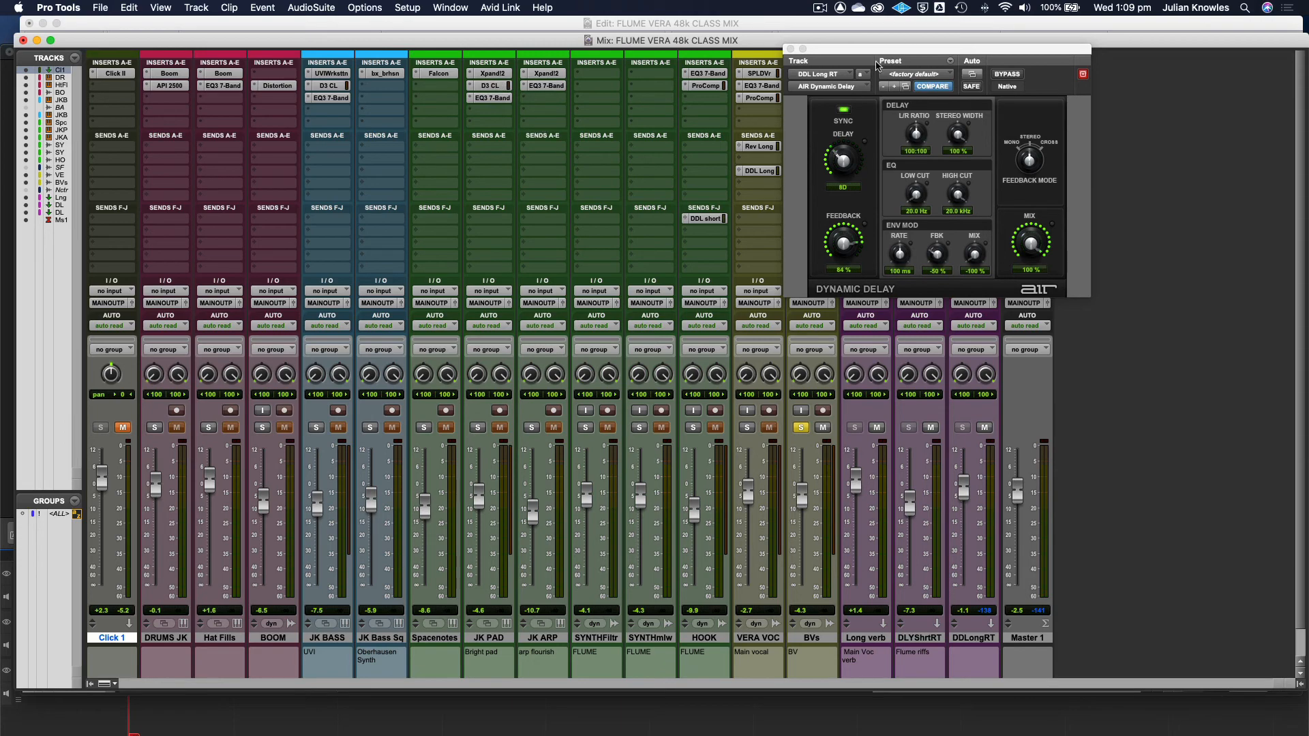
pyautogui.moveTo(868, 40); pyautogui.dragTo(1093, 73)
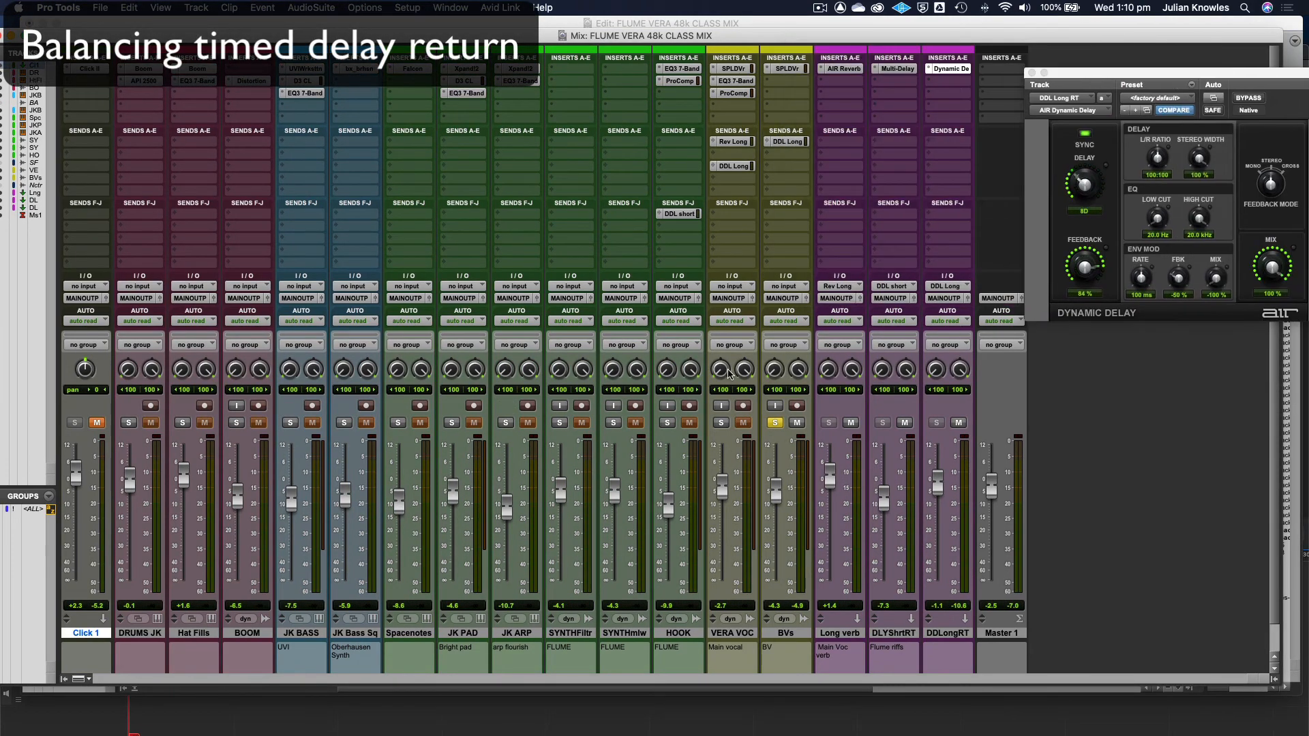
# - Unsolo BVs, play the full mix, and lower the DDLongRT fader to -2.5 dB
pyautogui.click(775, 423)
pyautogui.press('space')
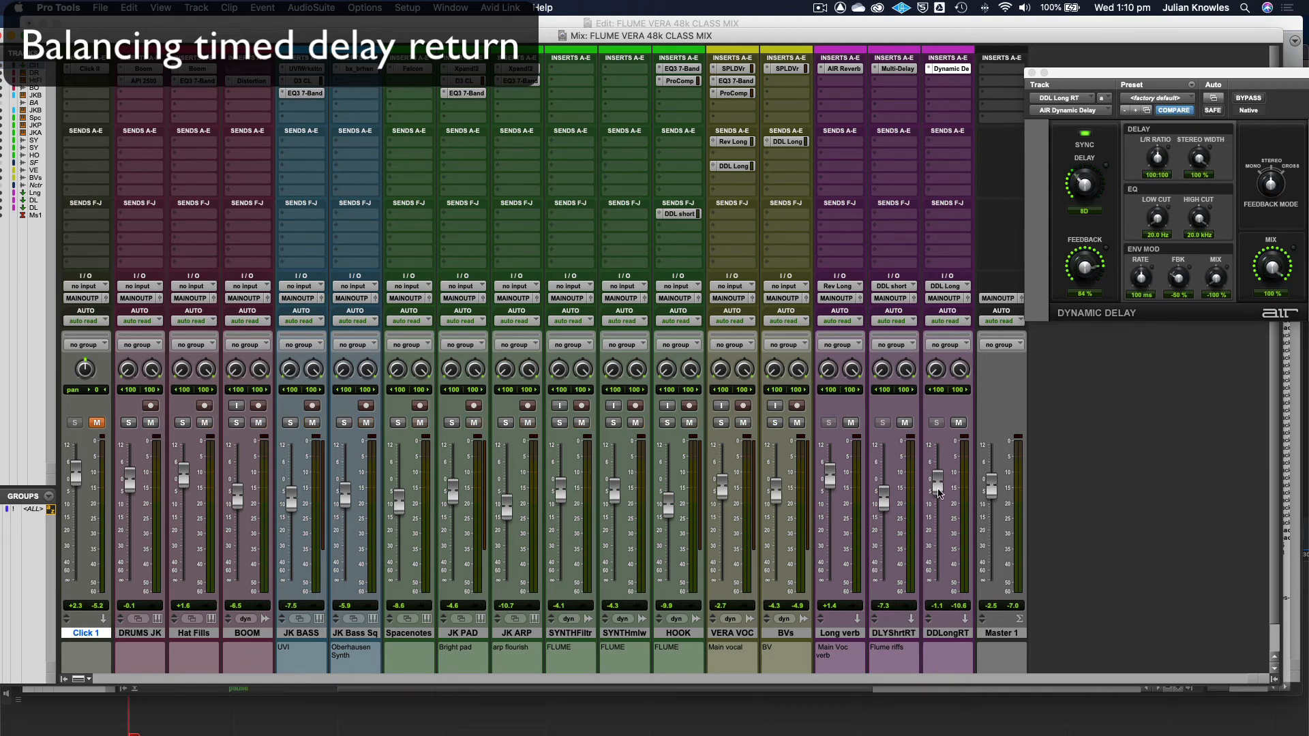
pyautogui.moveTo(937, 486); pyautogui.dragTo(936, 492)
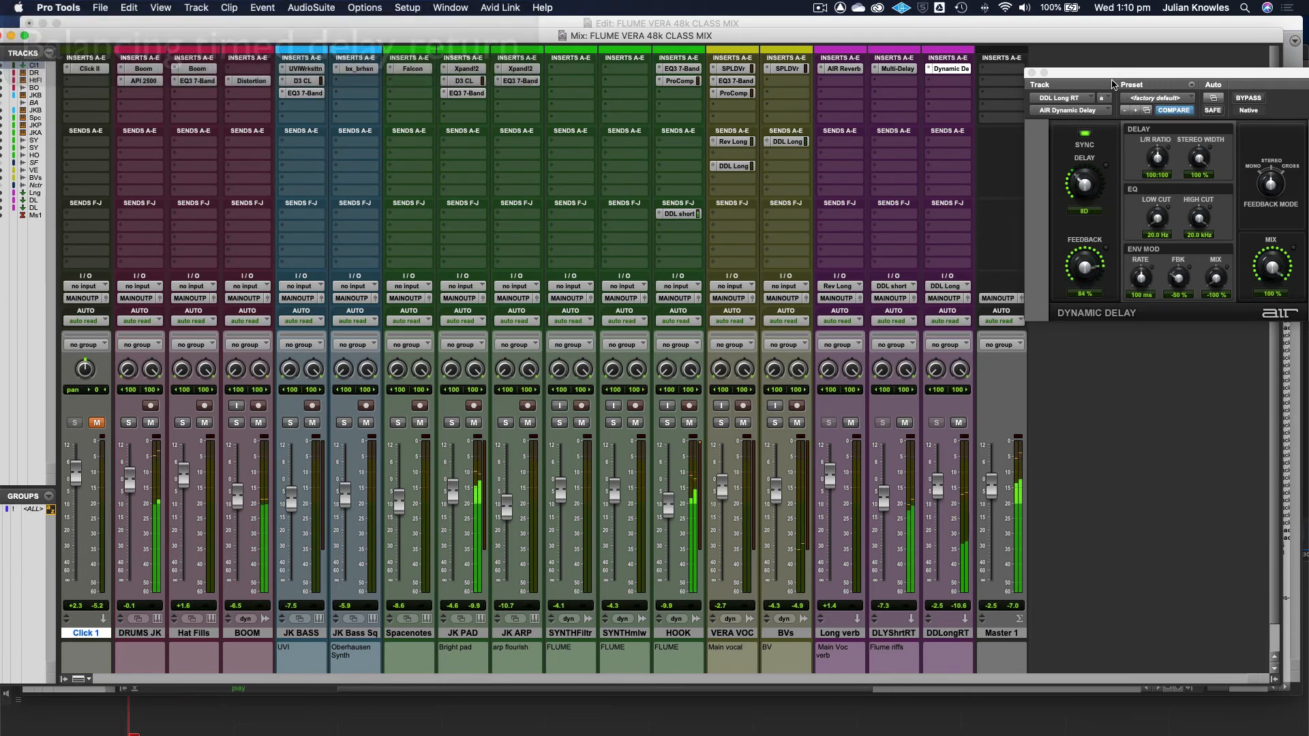
# - Set the Dynamic Delay's envelope FBK to -47% and its feedback to 64% while checking playback, and close the plug-in
pyautogui.moveTo(1116, 78); pyautogui.dragTo(1024, 57)
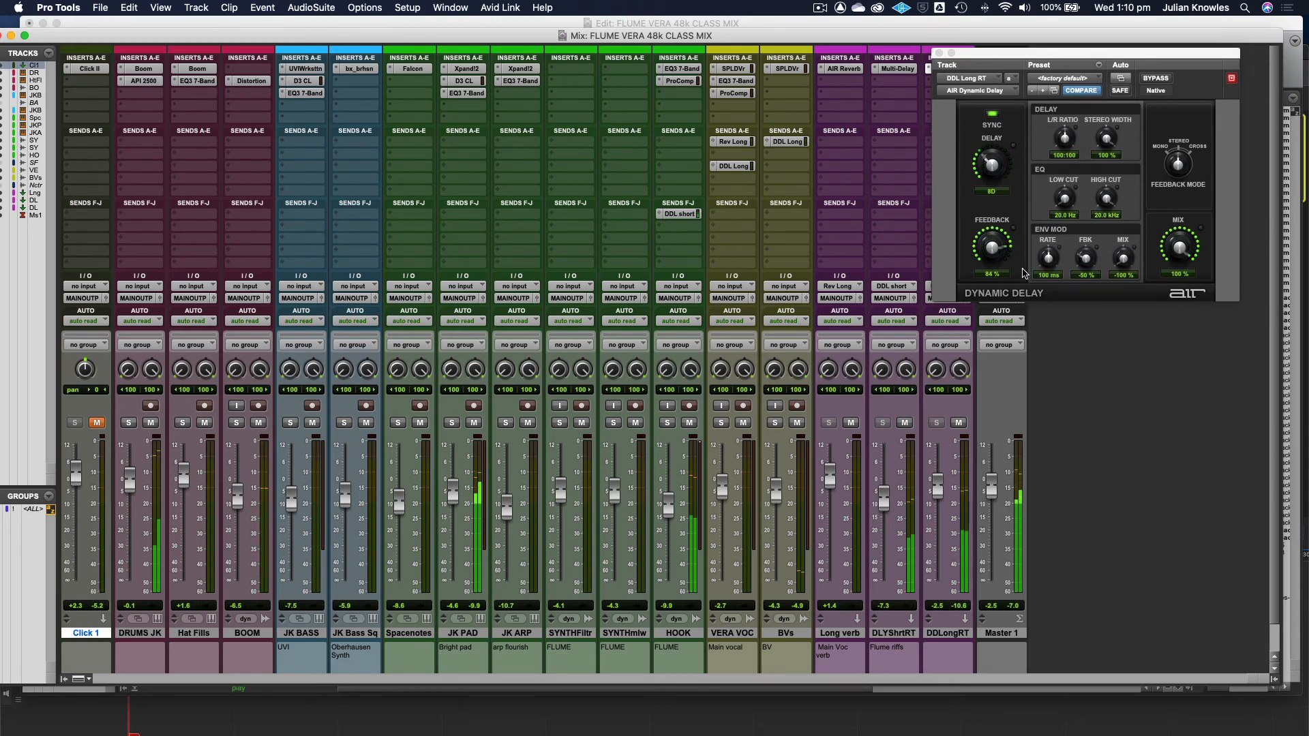
pyautogui.moveTo(1084, 257); pyautogui.dragTo(1079, 262)
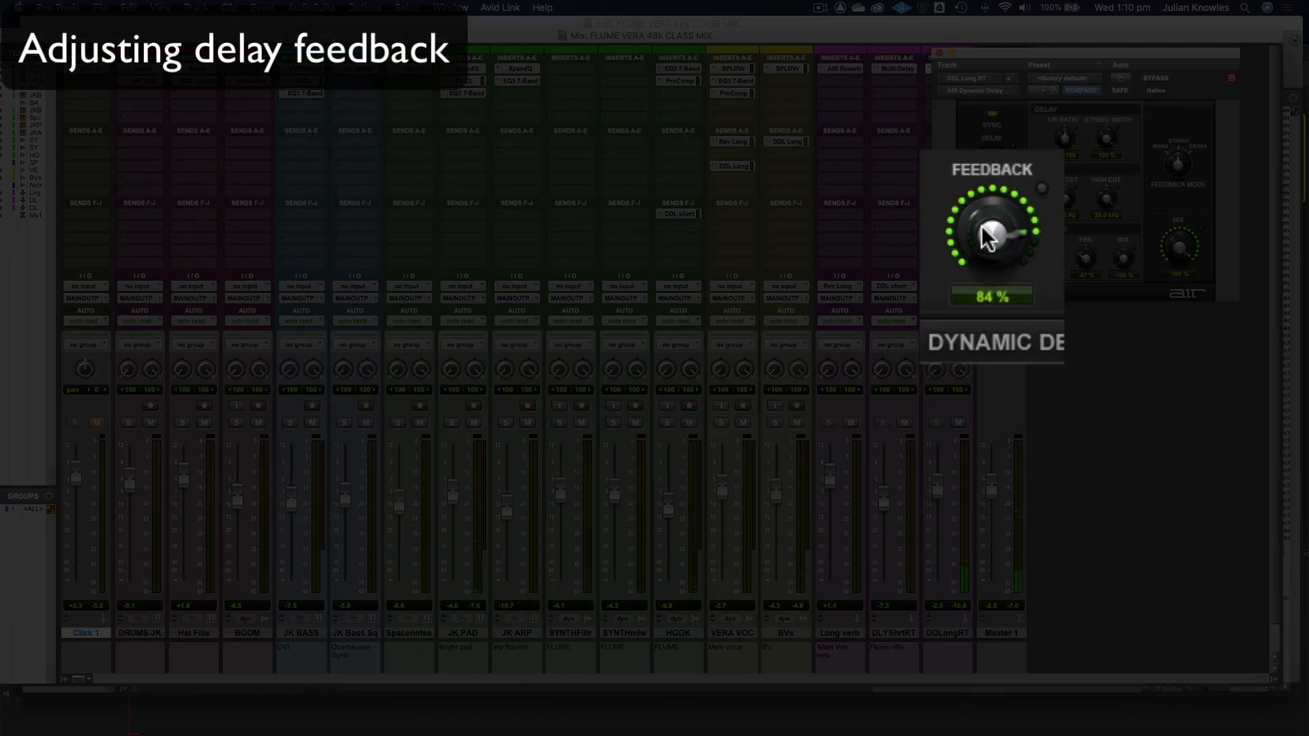
pyautogui.moveTo(989, 239)
pyautogui.mouseDown()
pyautogui.moveTo(985, 269)
pyautogui.moveTo(993, 240)
pyautogui.mouseUp()
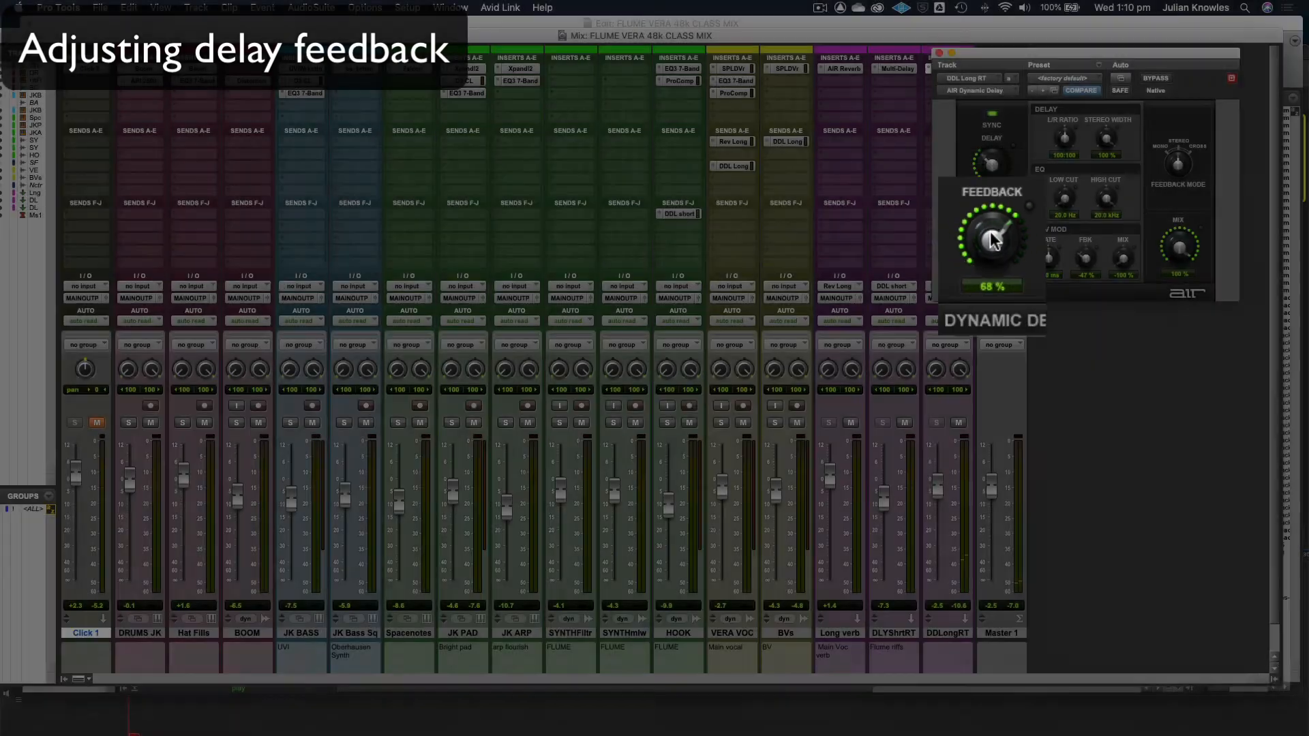
pyautogui.press('space')
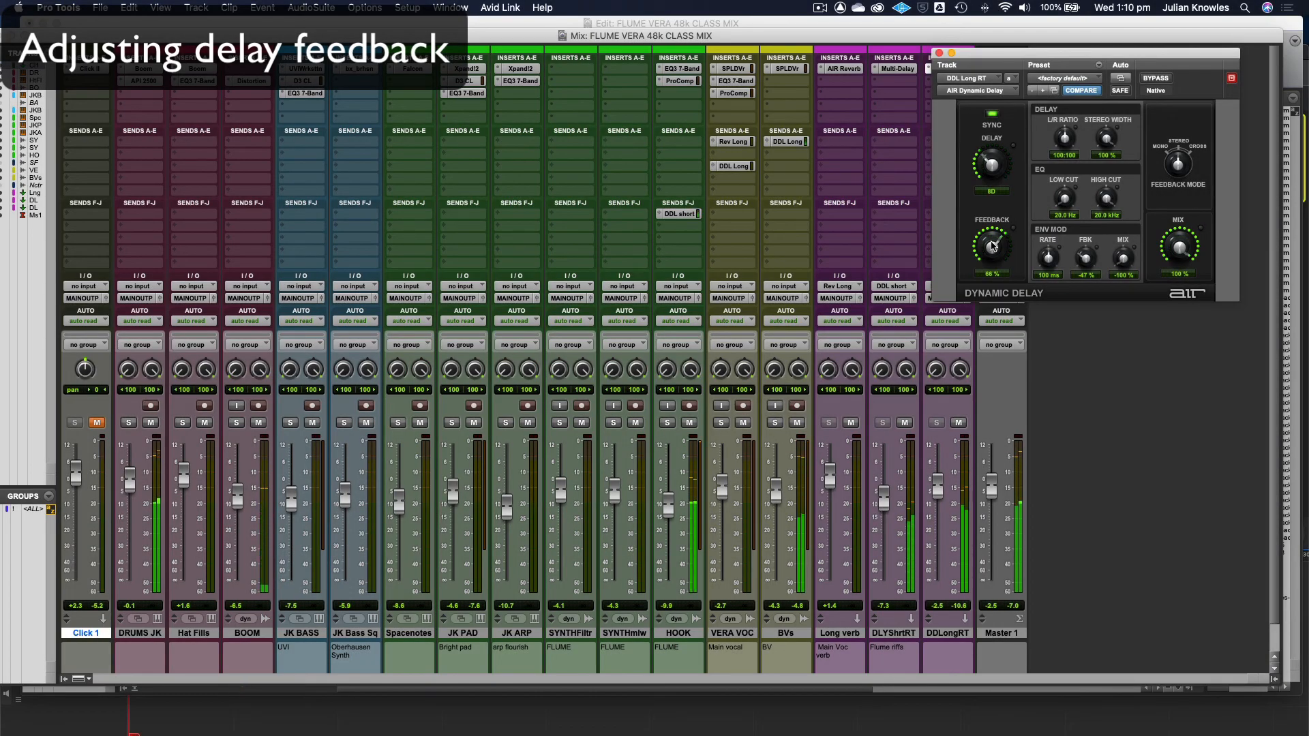
pyautogui.moveTo(992, 246); pyautogui.dragTo(992, 248)
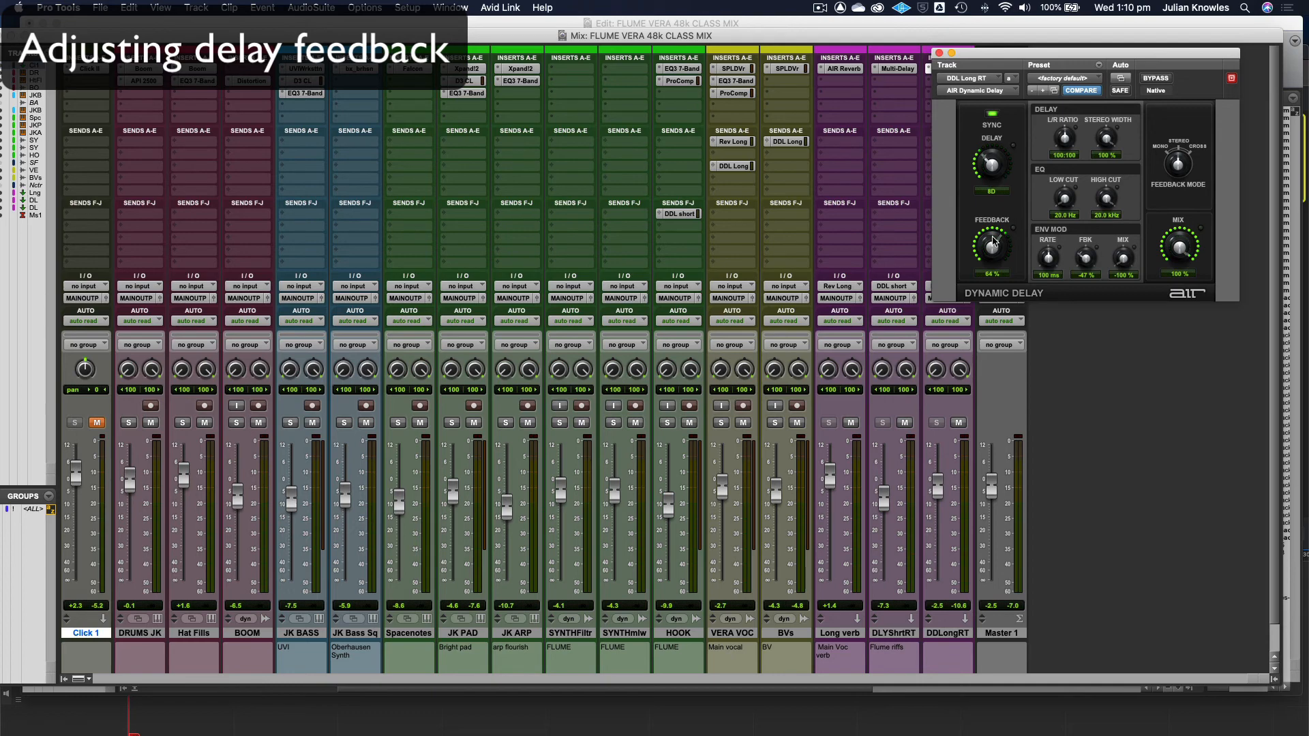
pyautogui.click(938, 53)
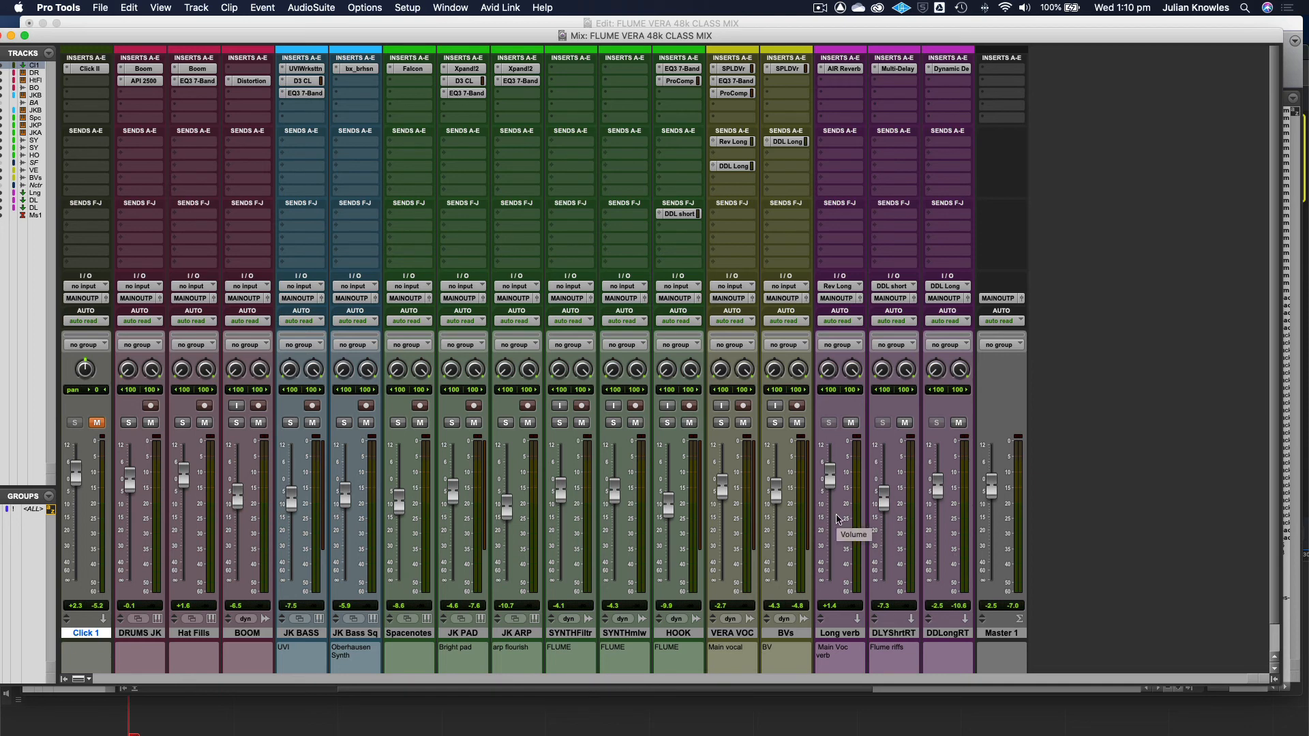
# - Play the mix in the Edit window from the start of Verse 2 to hear the verse into the chorus
pyautogui.press('super+equal')
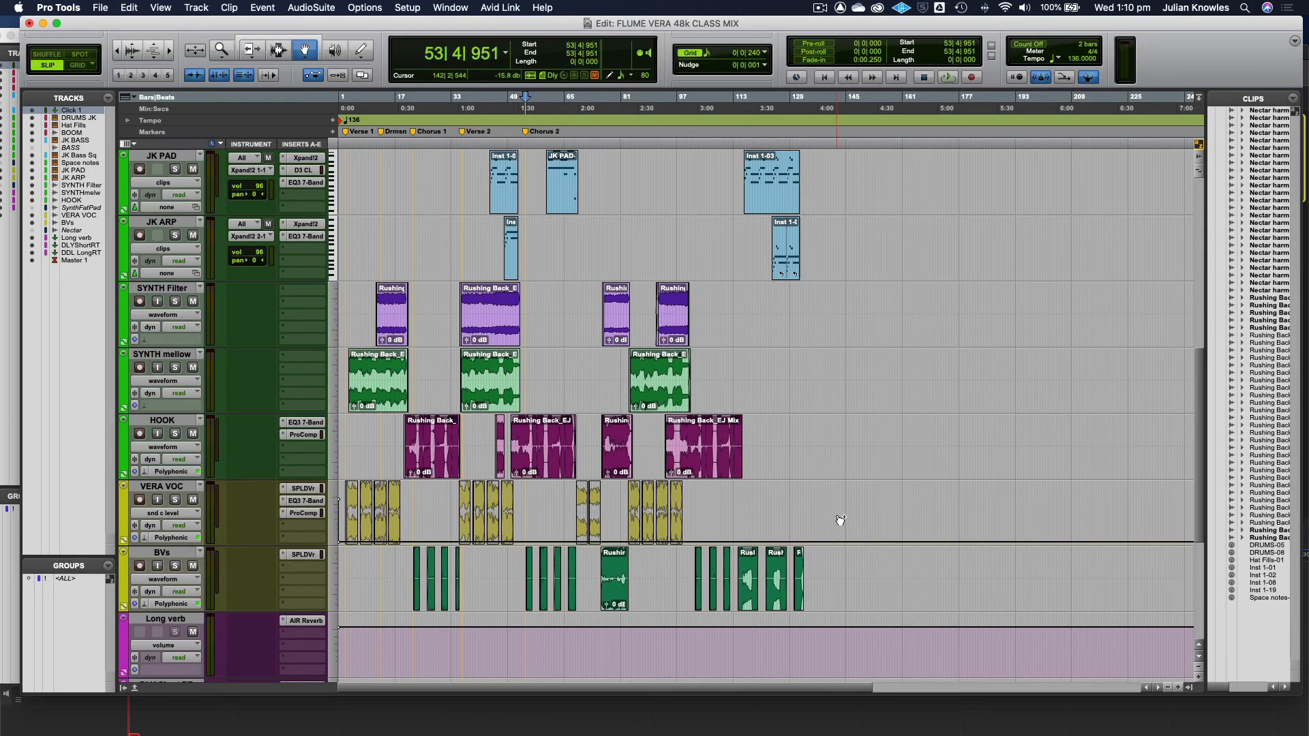
pyautogui.click(460, 142)
pyautogui.press('space')
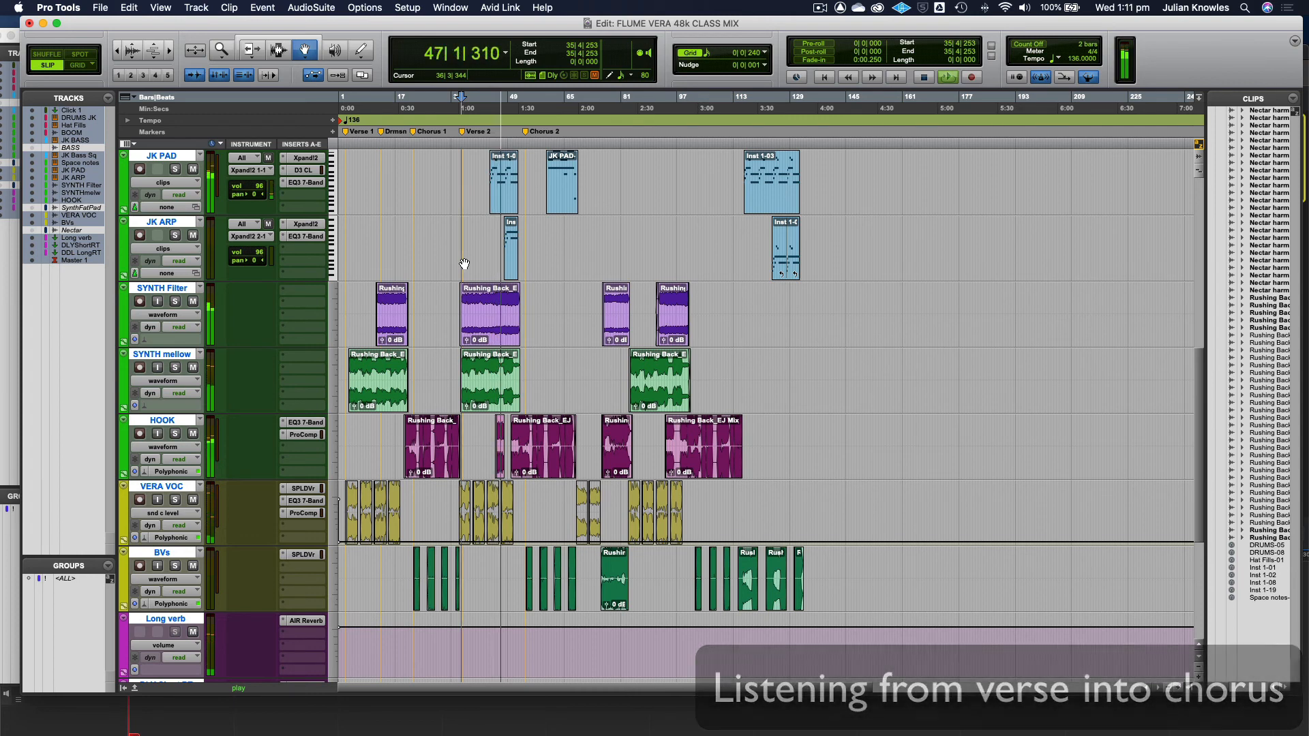
# - Raise the BVs fader to -3.0 dB and the DDLongRT fader to -0.4 dB in the mixer during playback
pyautogui.press('super+equal')
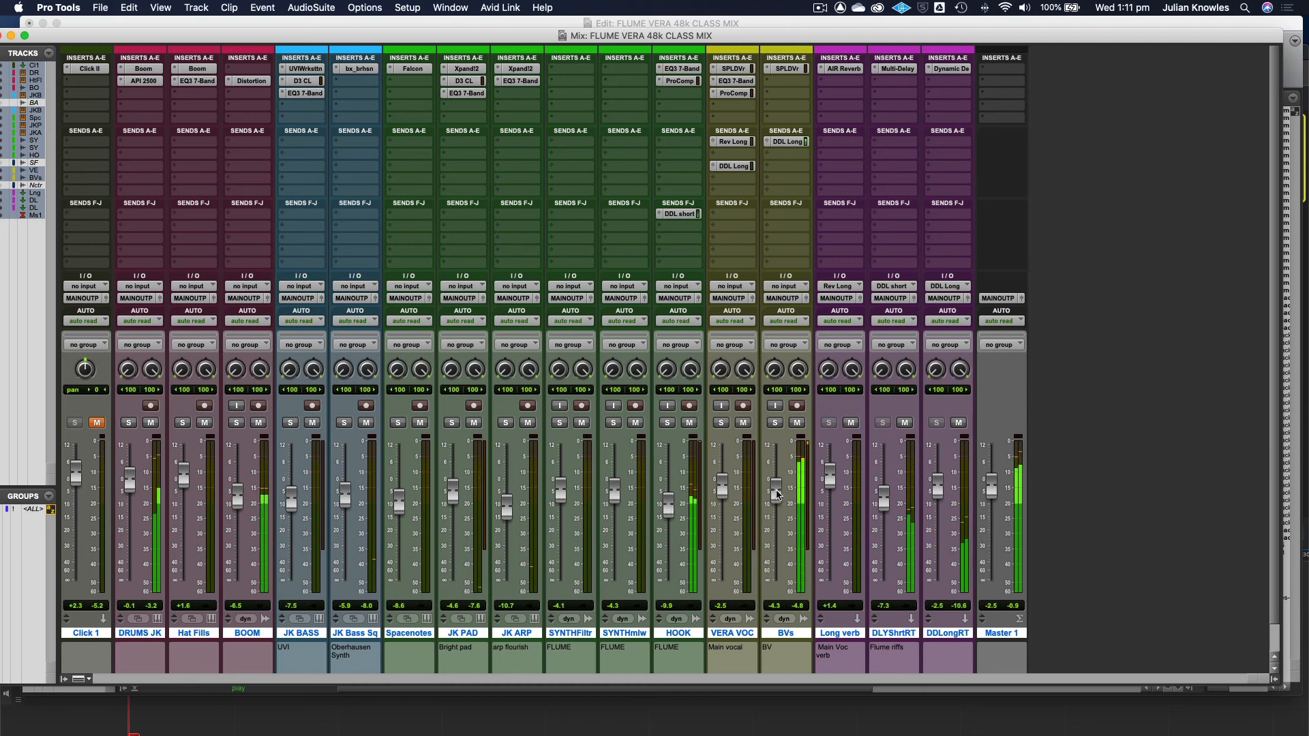
pyautogui.moveTo(777, 494); pyautogui.dragTo(777, 489)
pyautogui.moveTo(939, 493); pyautogui.dragTo(939, 484)
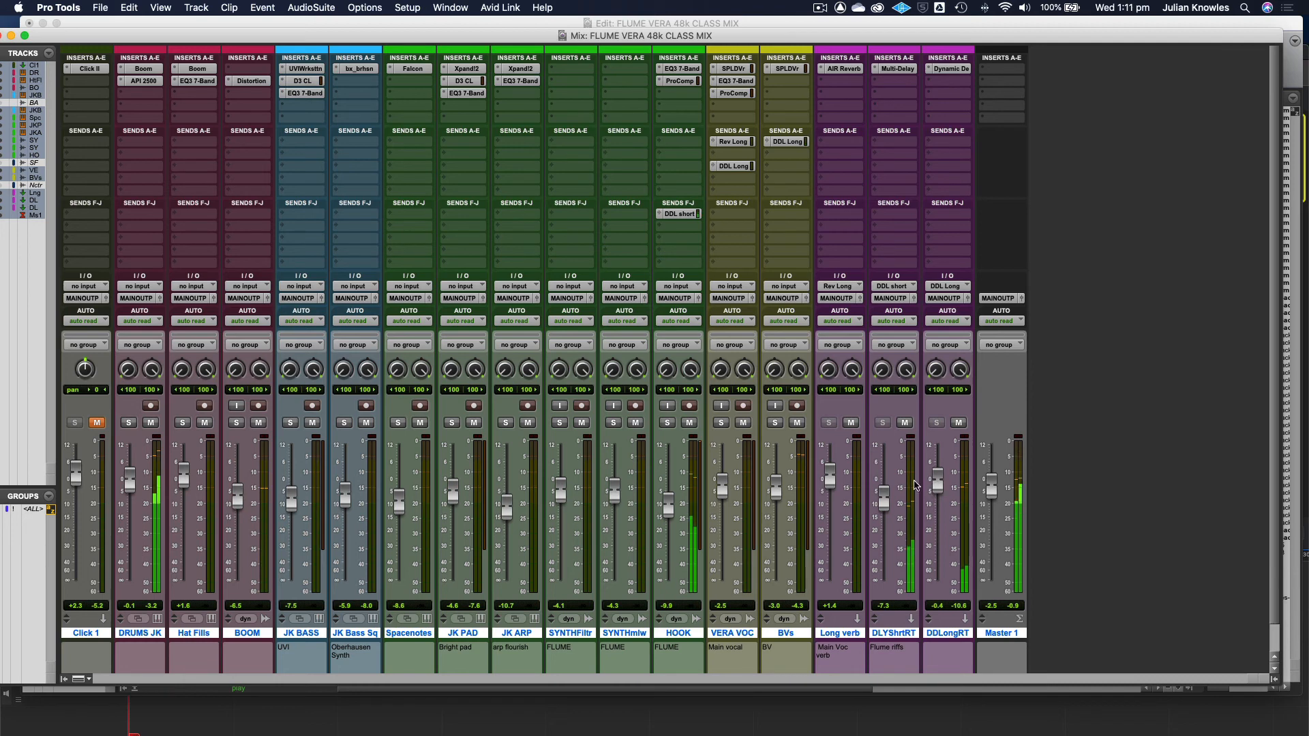
pyautogui.moveTo(777, 491); pyautogui.dragTo(778, 489)
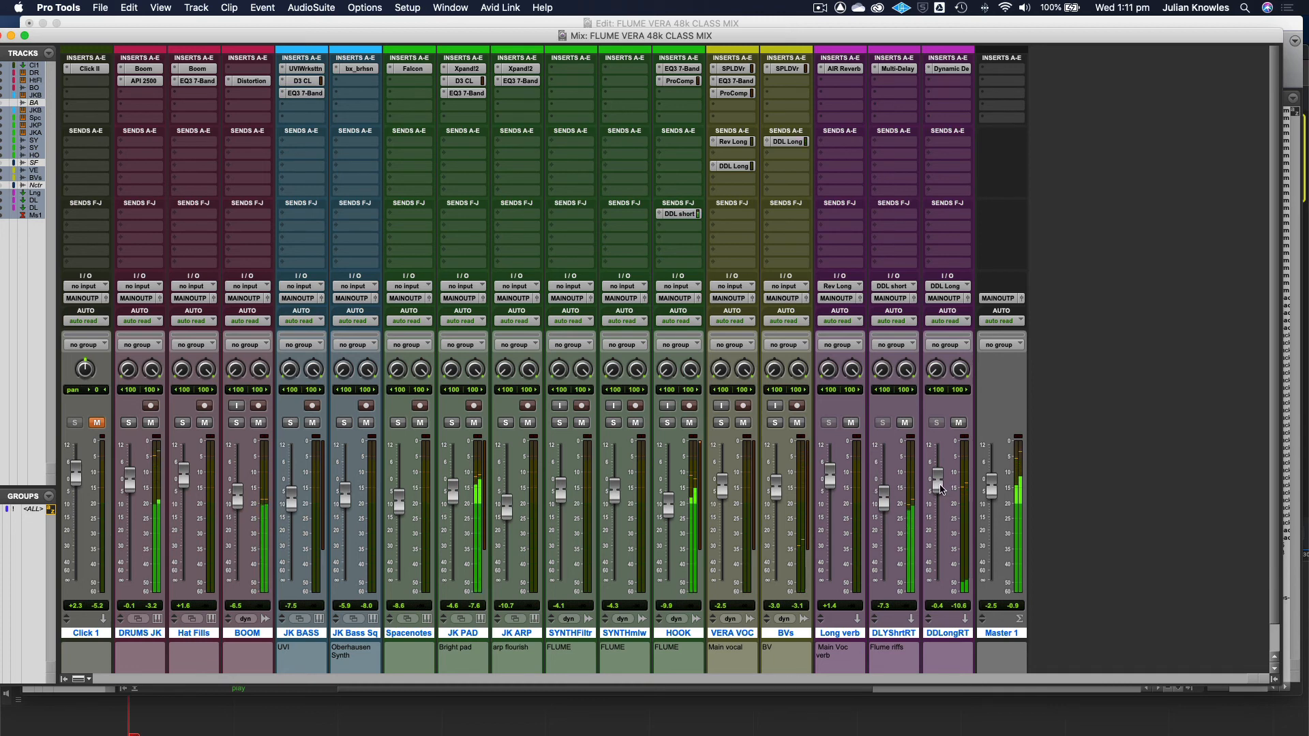
pyautogui.moveTo(939, 486); pyautogui.dragTo(939, 484)
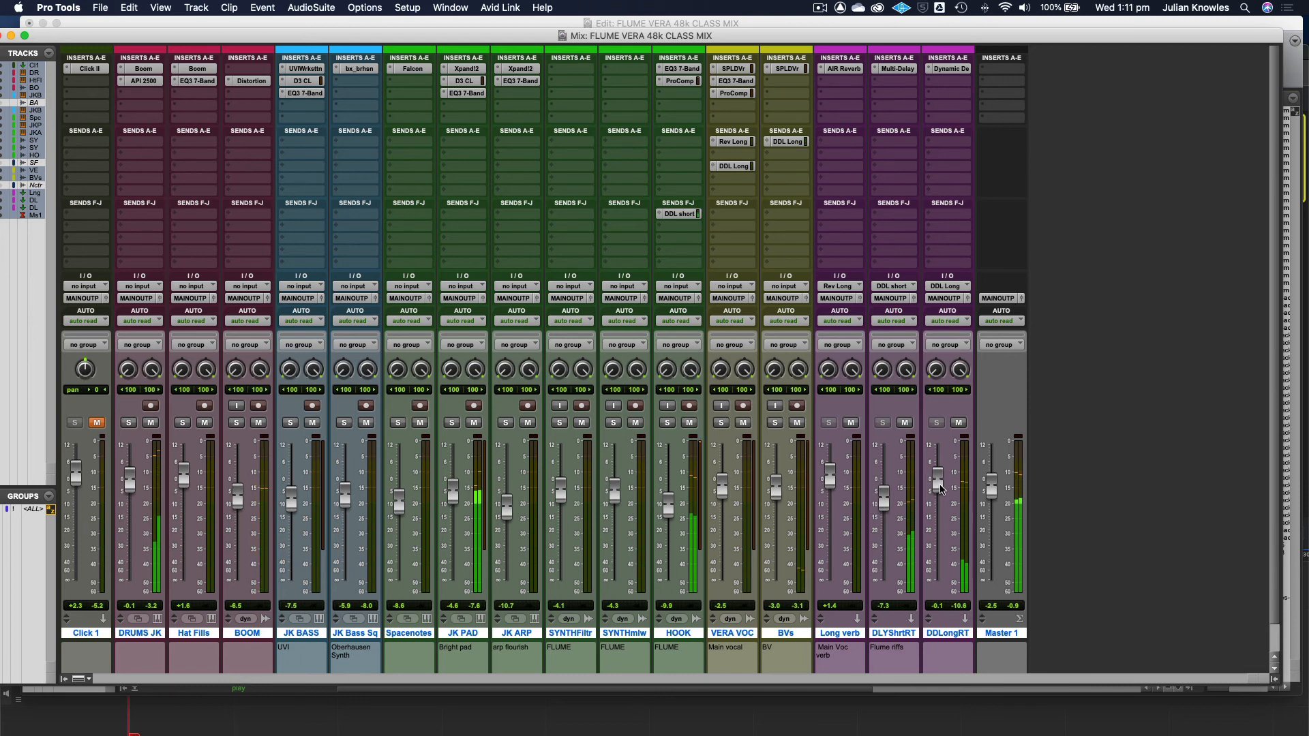
pyautogui.moveTo(940, 488); pyautogui.dragTo(940, 485)
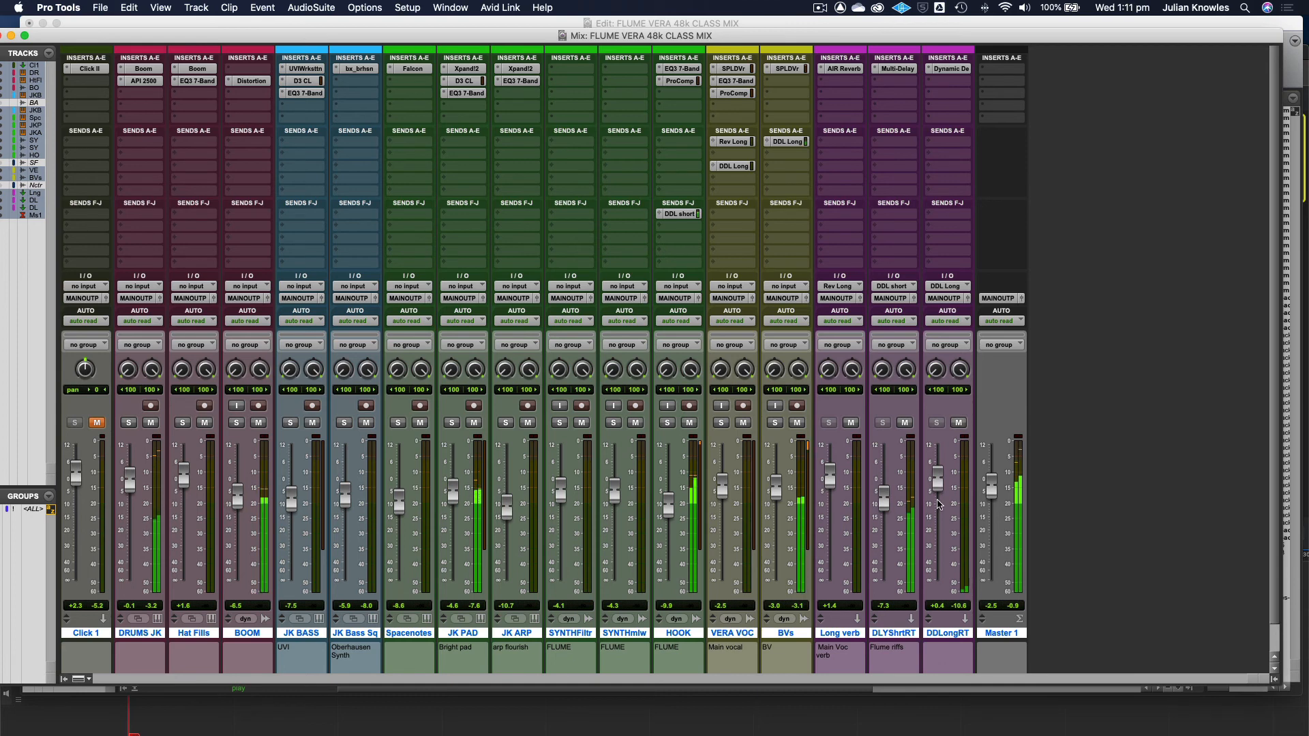